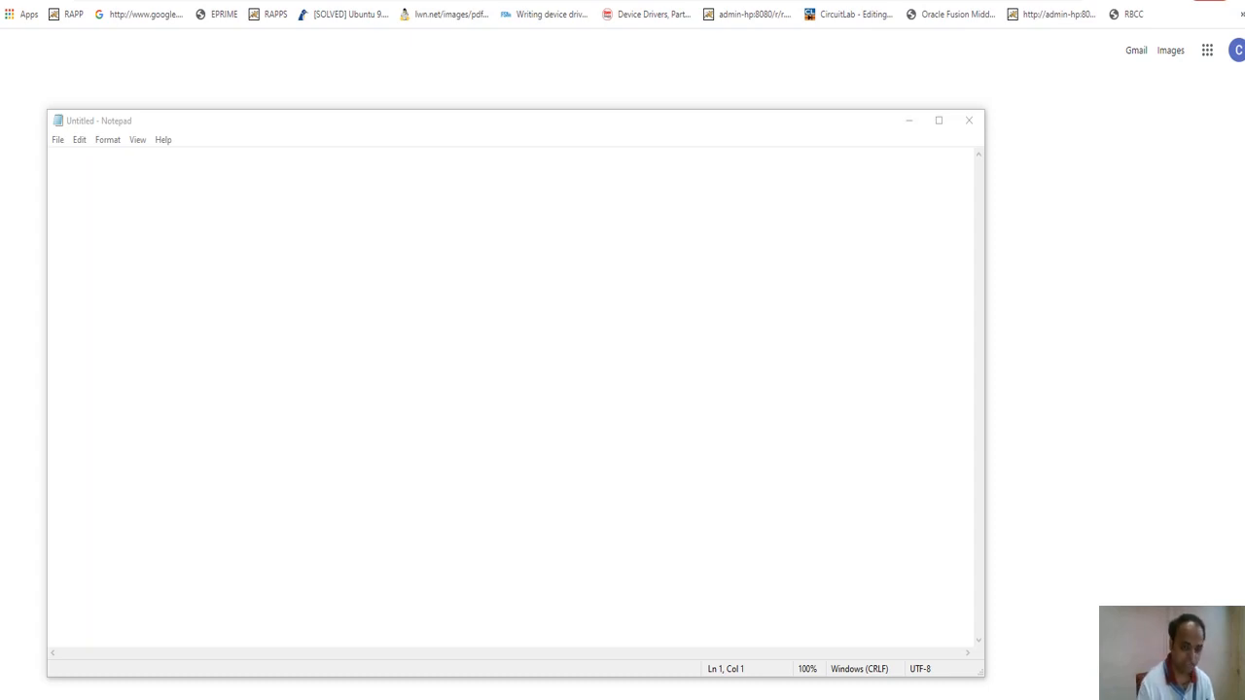
Type the row WHAT IS THE CAPITAL OF INDIA, HINDI, then MUMBAI through KOLKATA-HINDI, comma-separated.
click(544, 291)
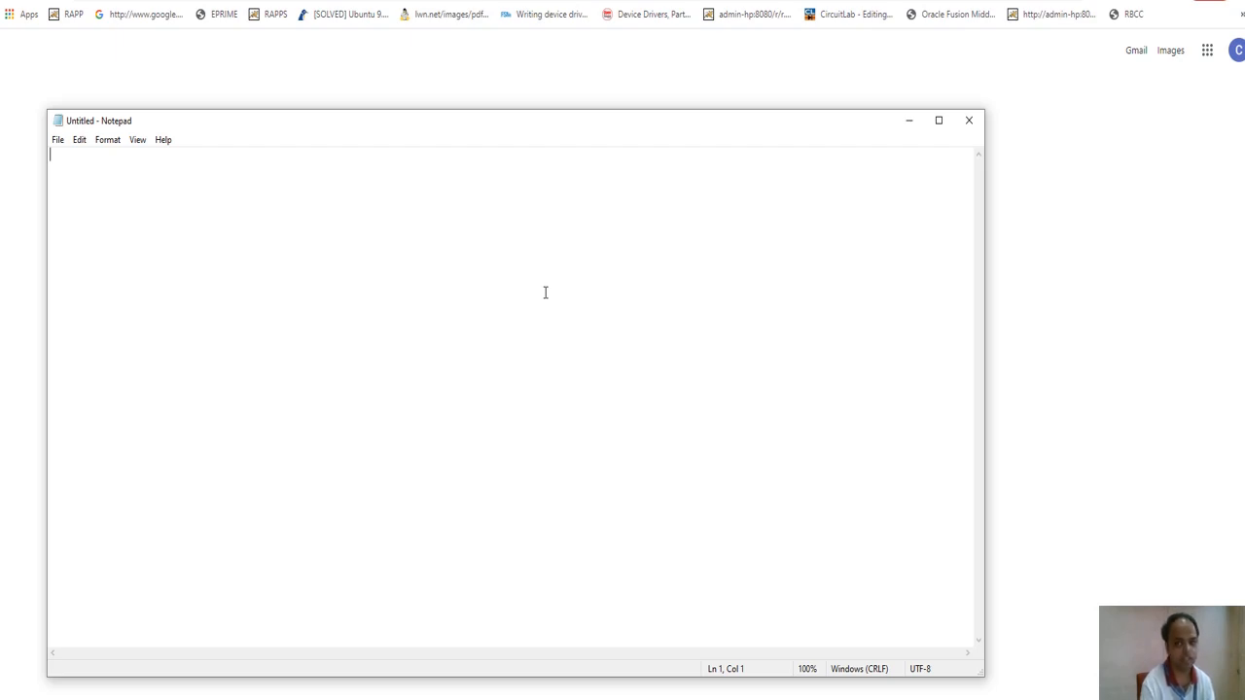
text(WH)
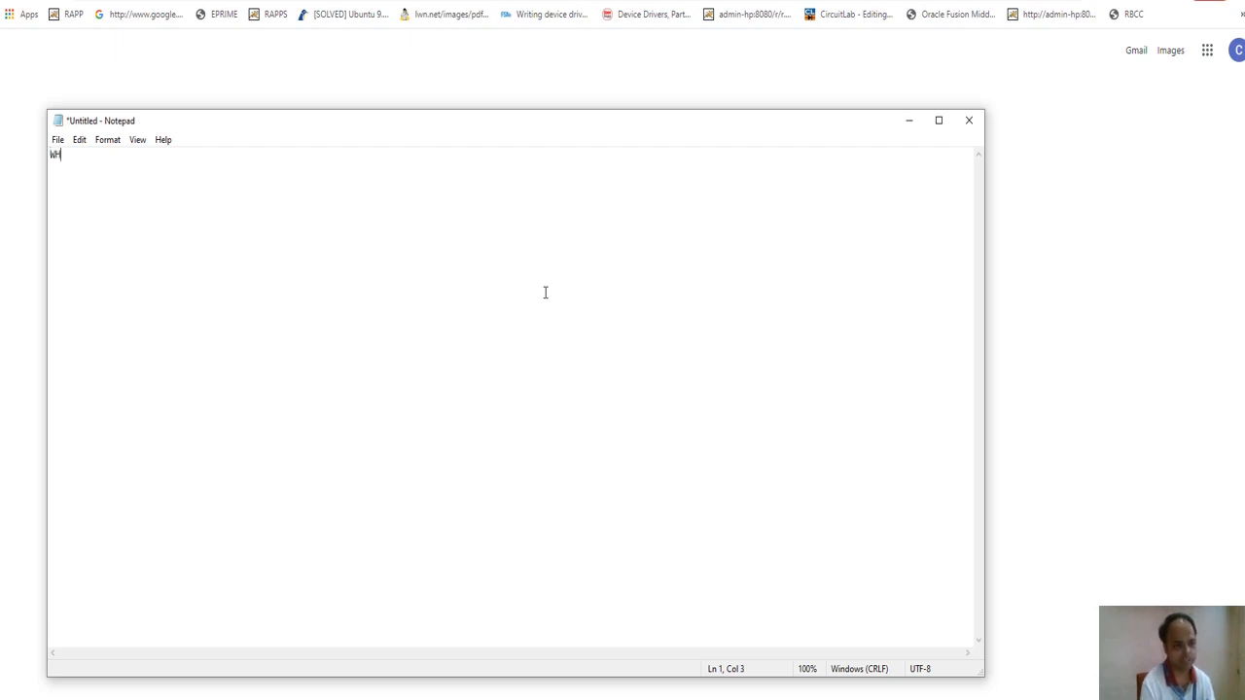
text(AT IS THE CAPIT)
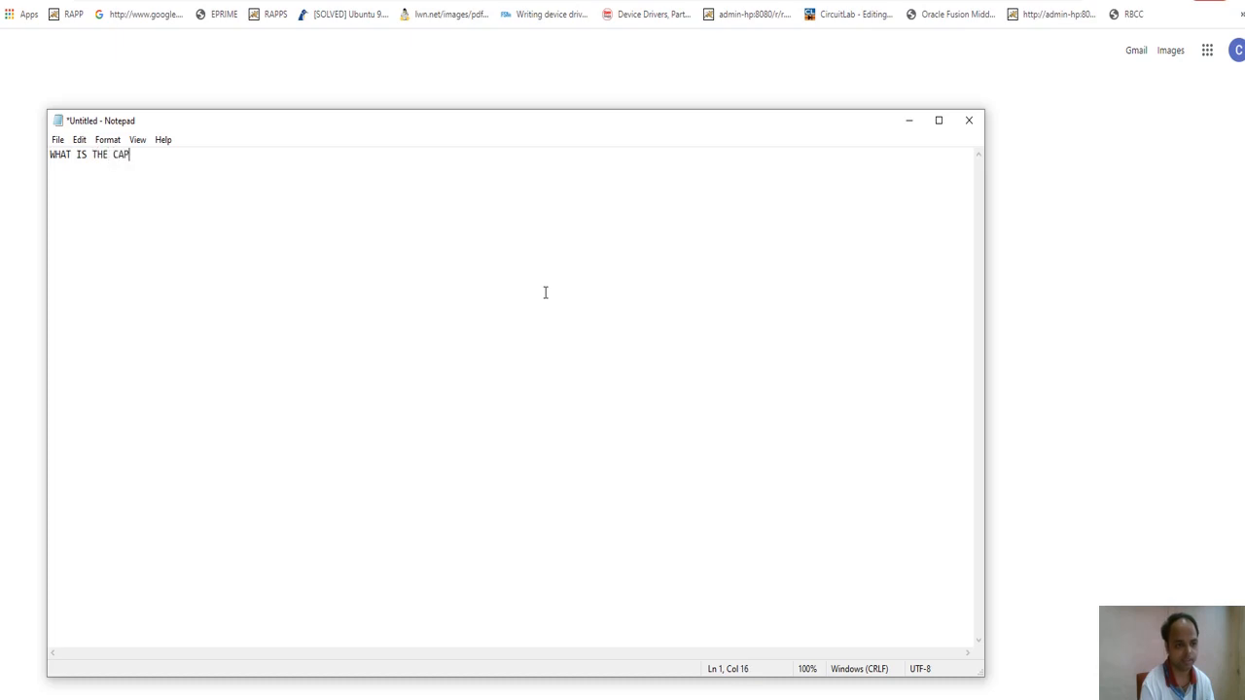
key(BackSpace)
text(ITAL OF IN)
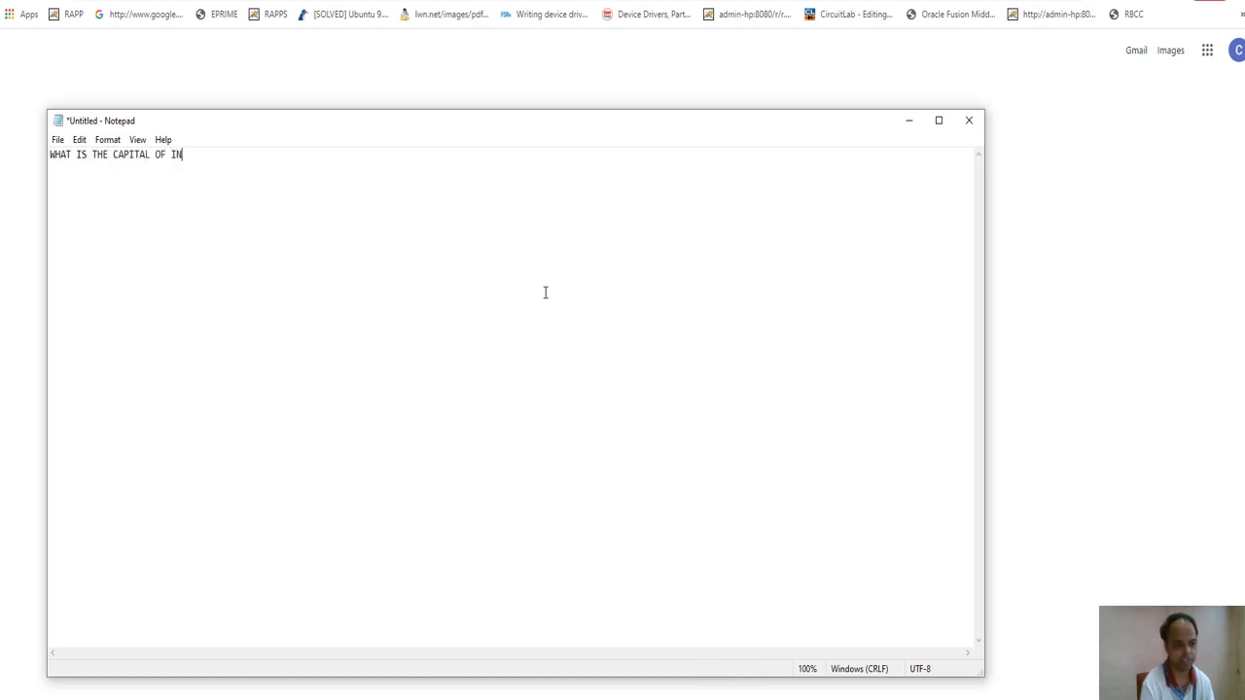
text(DIA,)
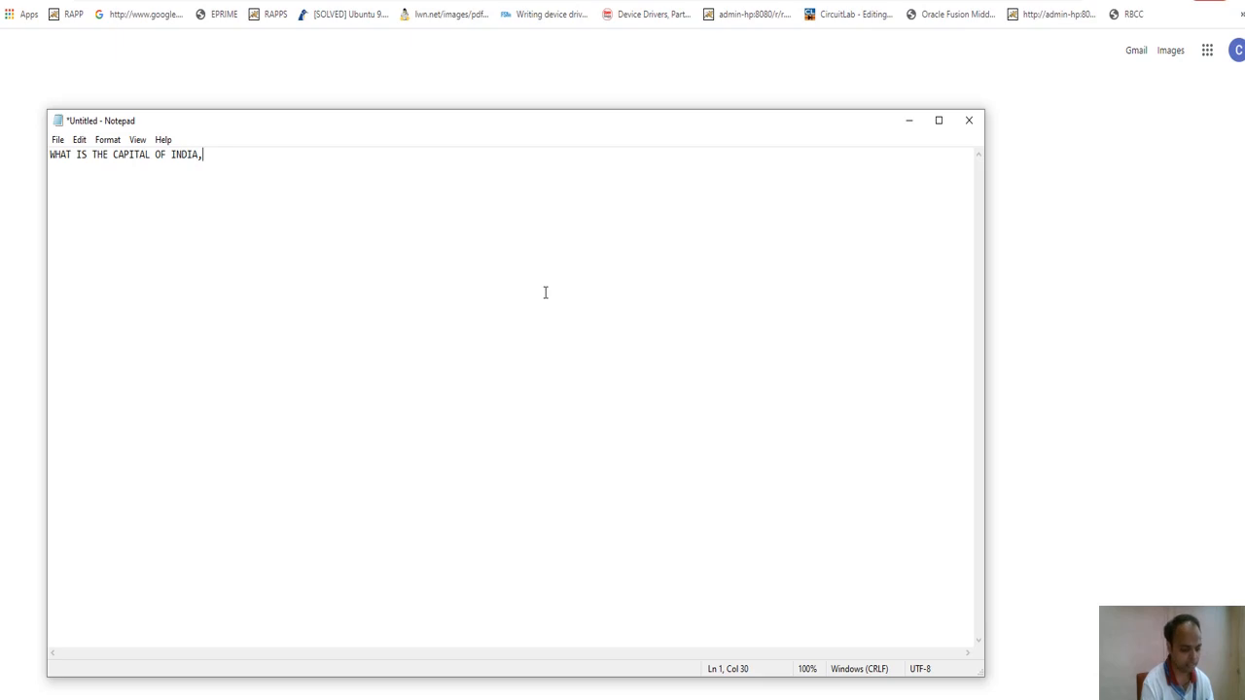
text(HINDI,)
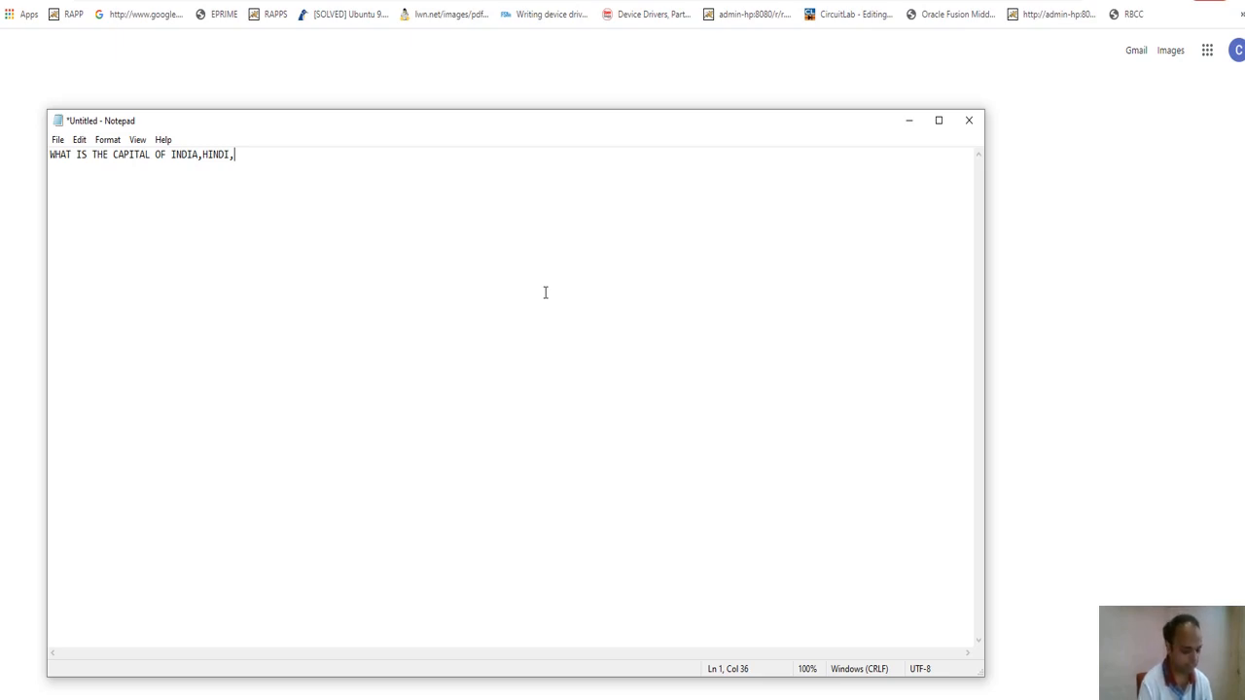
text(MUMBAI.)
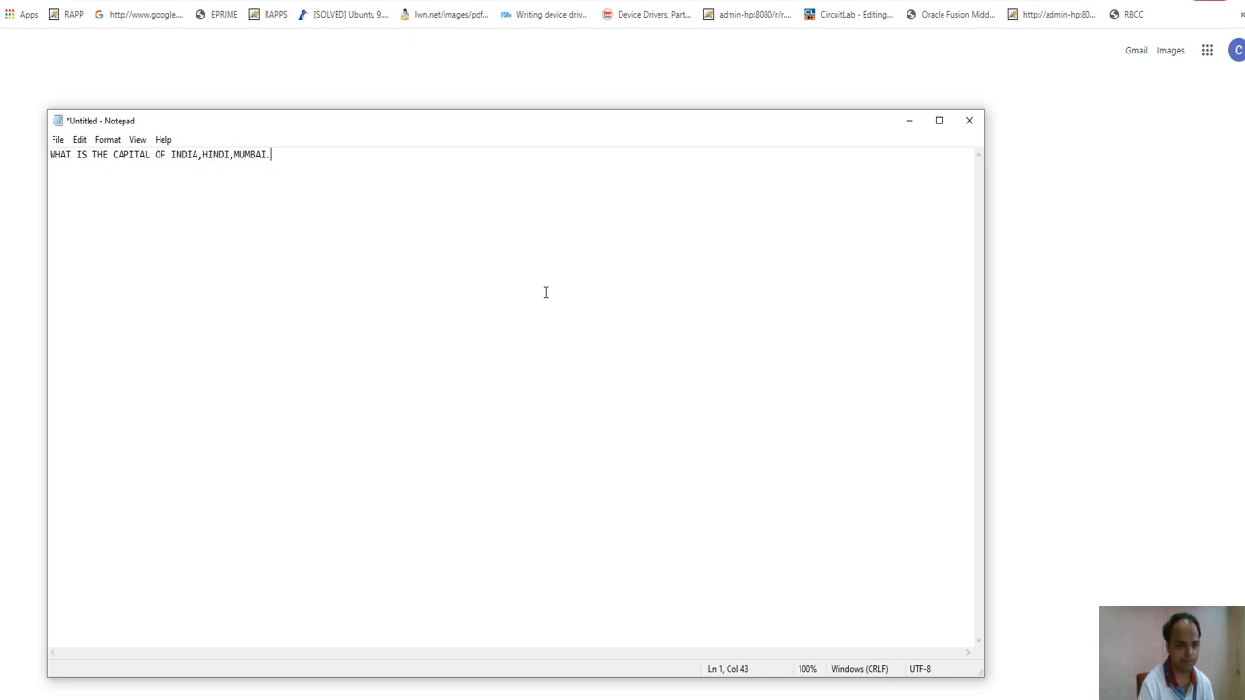
key(BackSpace)
text(,)
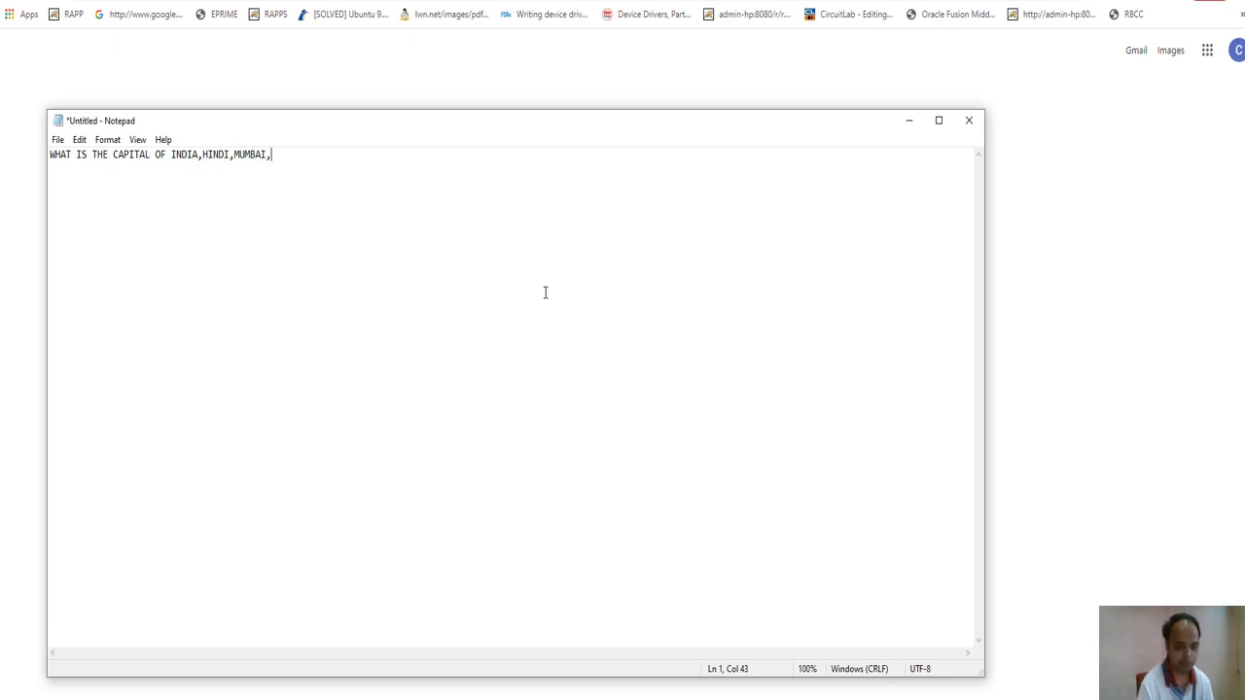
text(MUMBAI H)
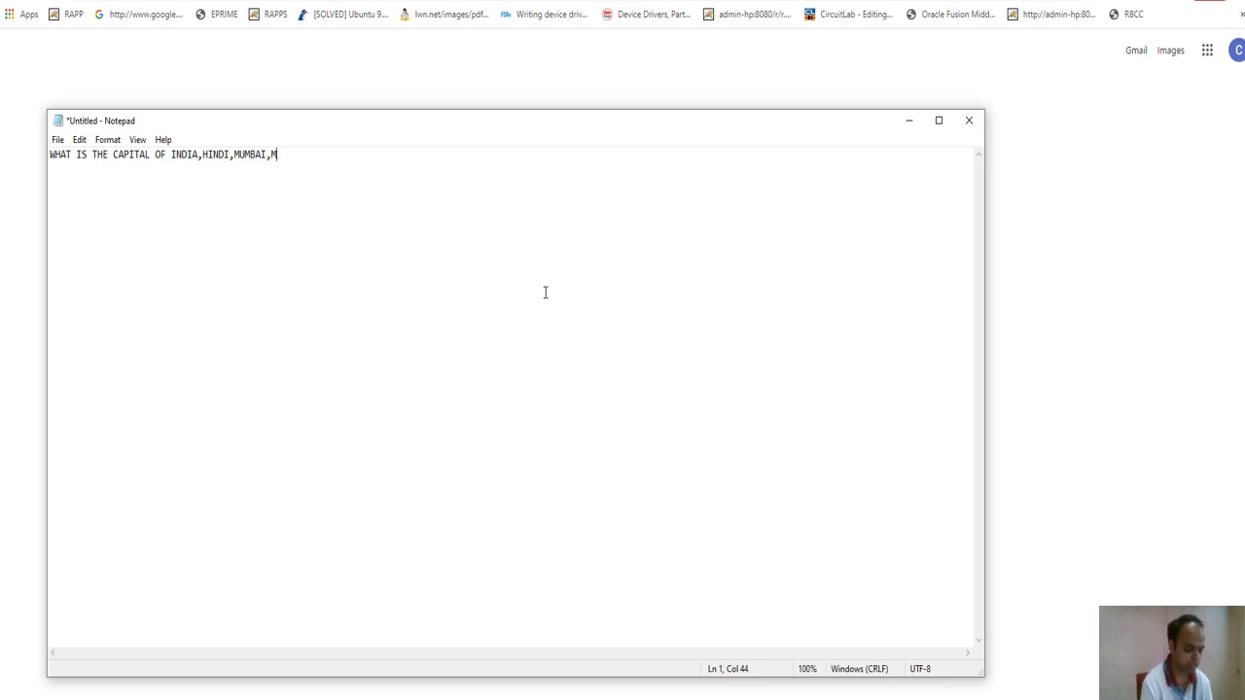
text(INDI.)
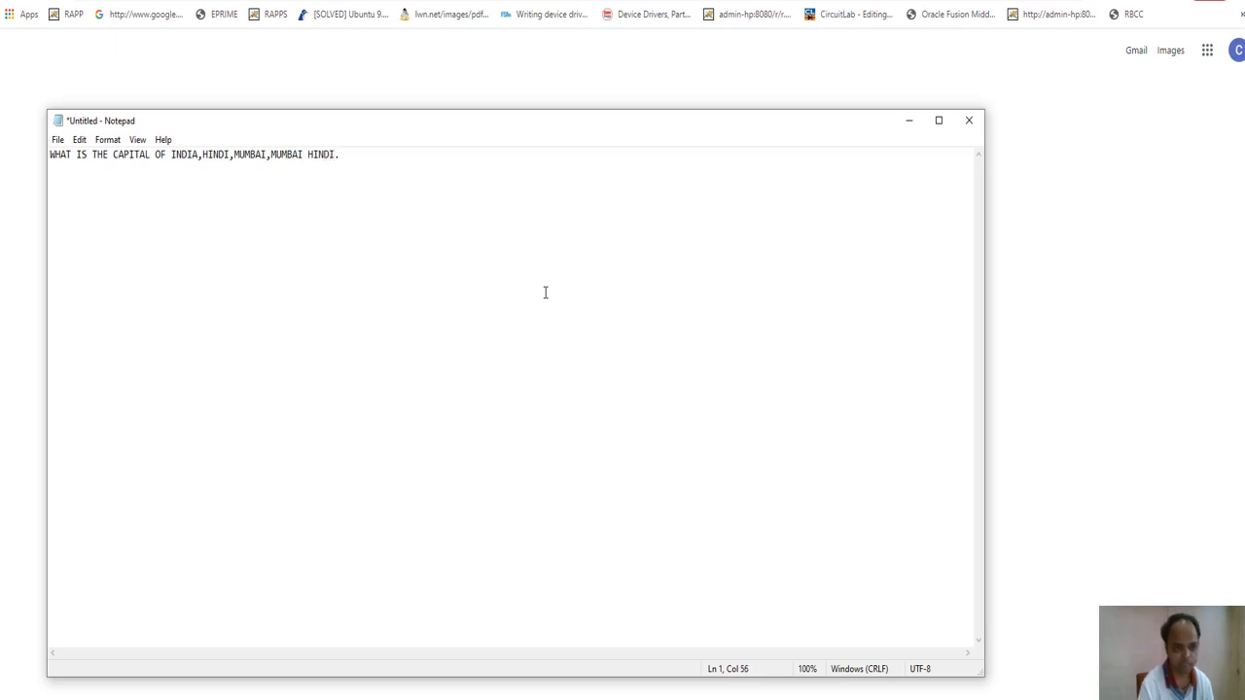
key(BackSpace)
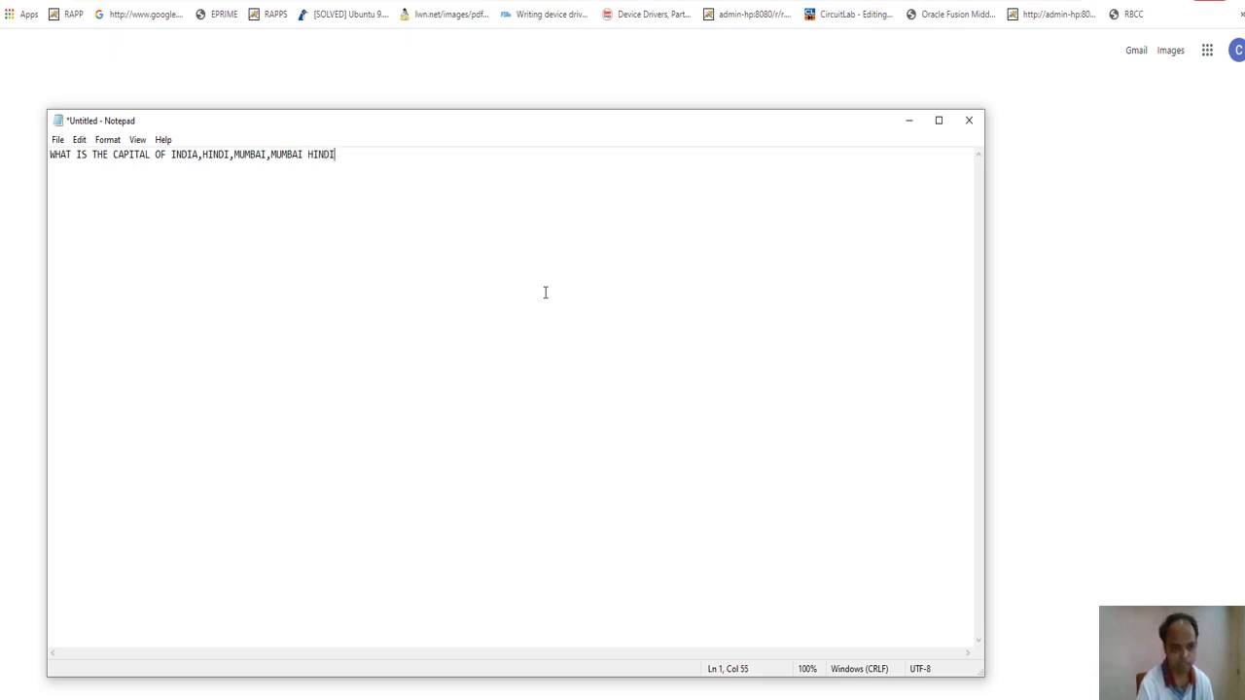
text(,)
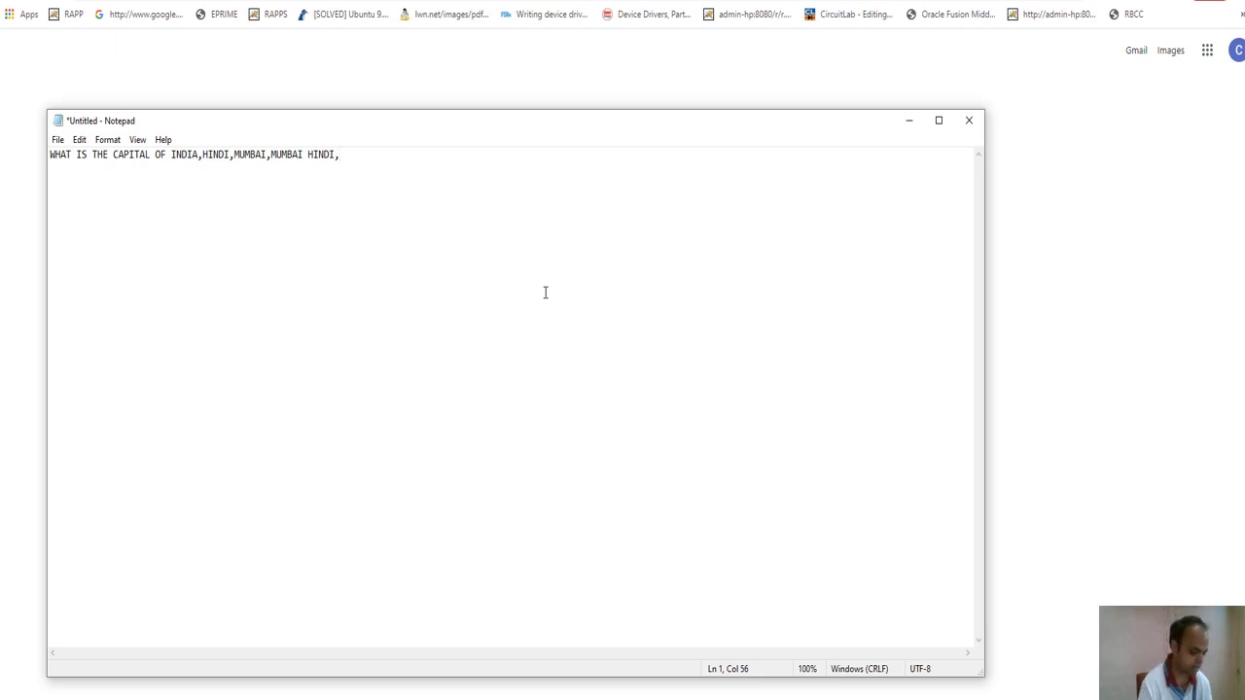
text(CHENNAI)
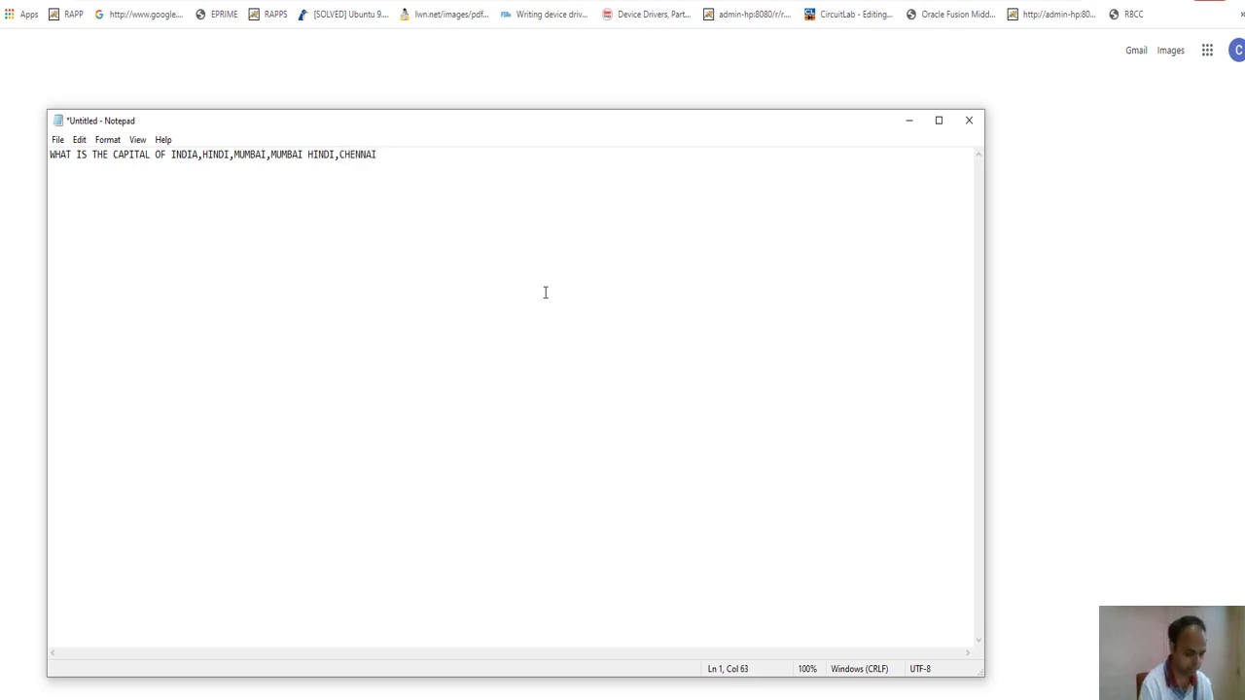
text(,CHA)
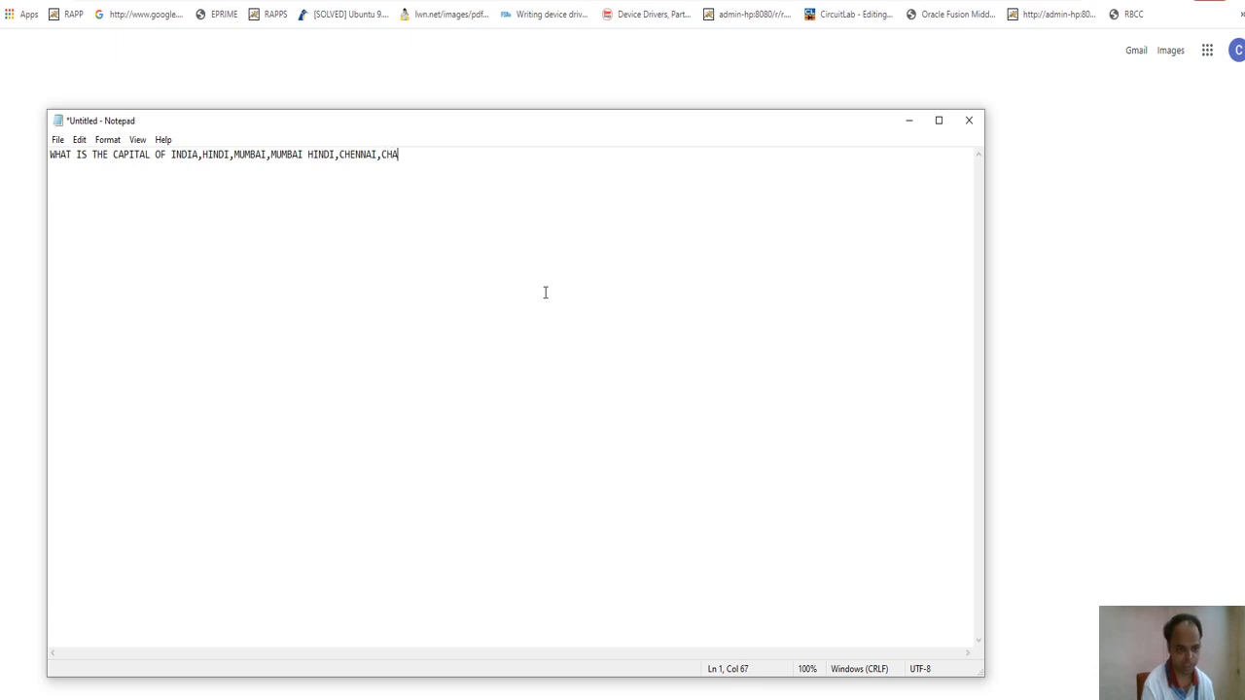
key(BackSpace)
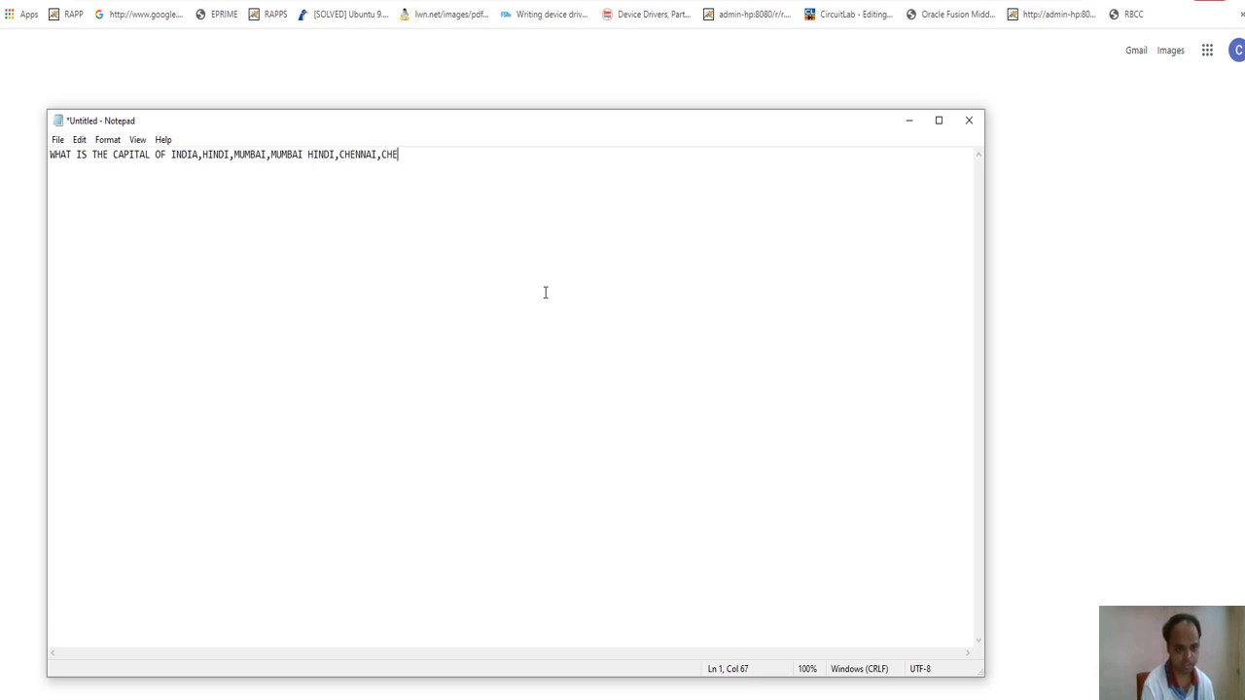
text(ENNAI-HINDI,)
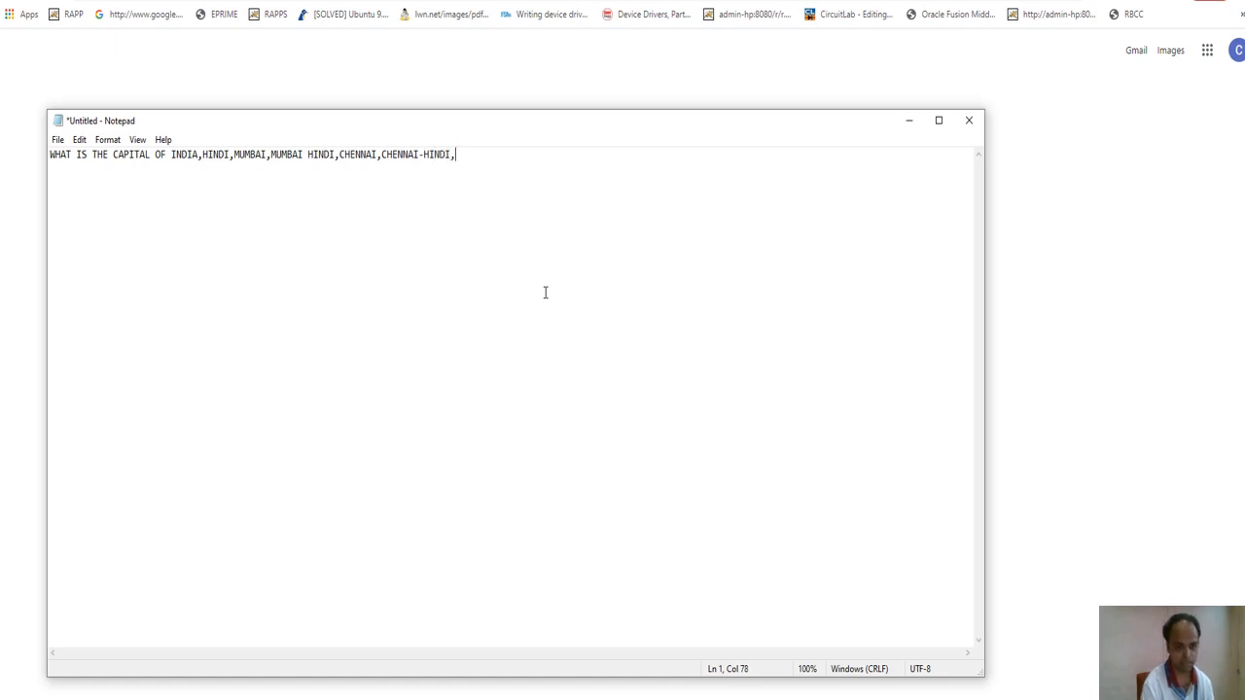
text(DELHI,)
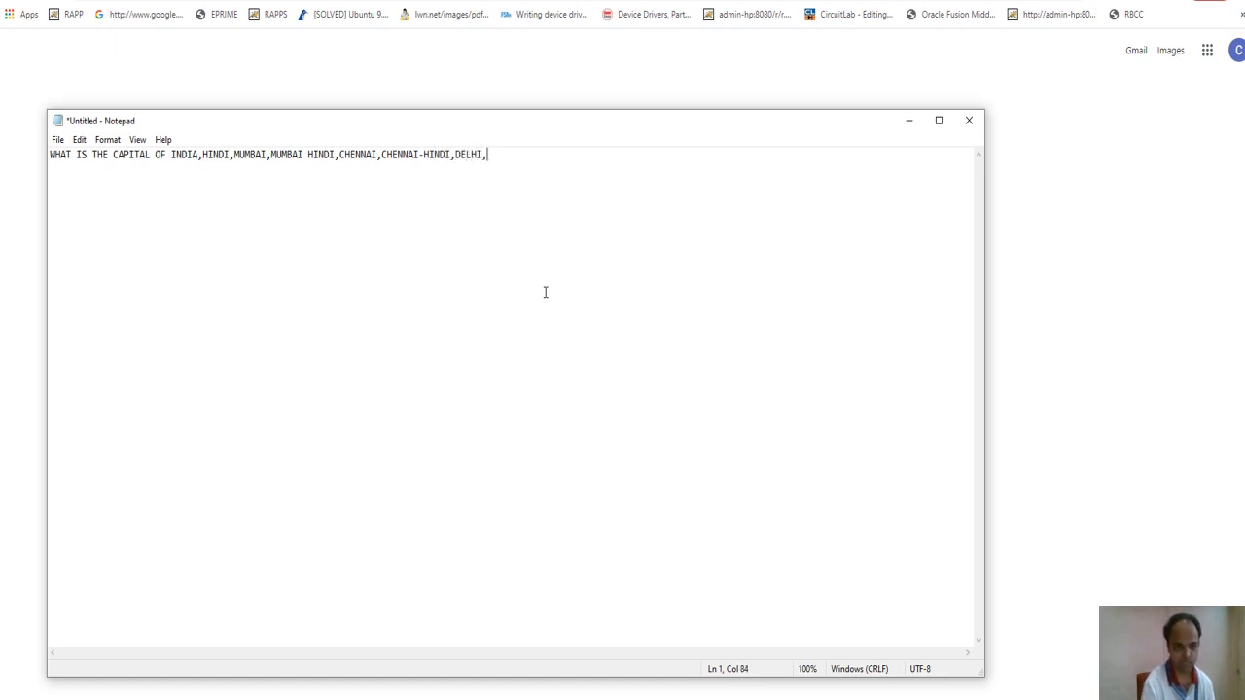
text(DELHI-HINDI,)
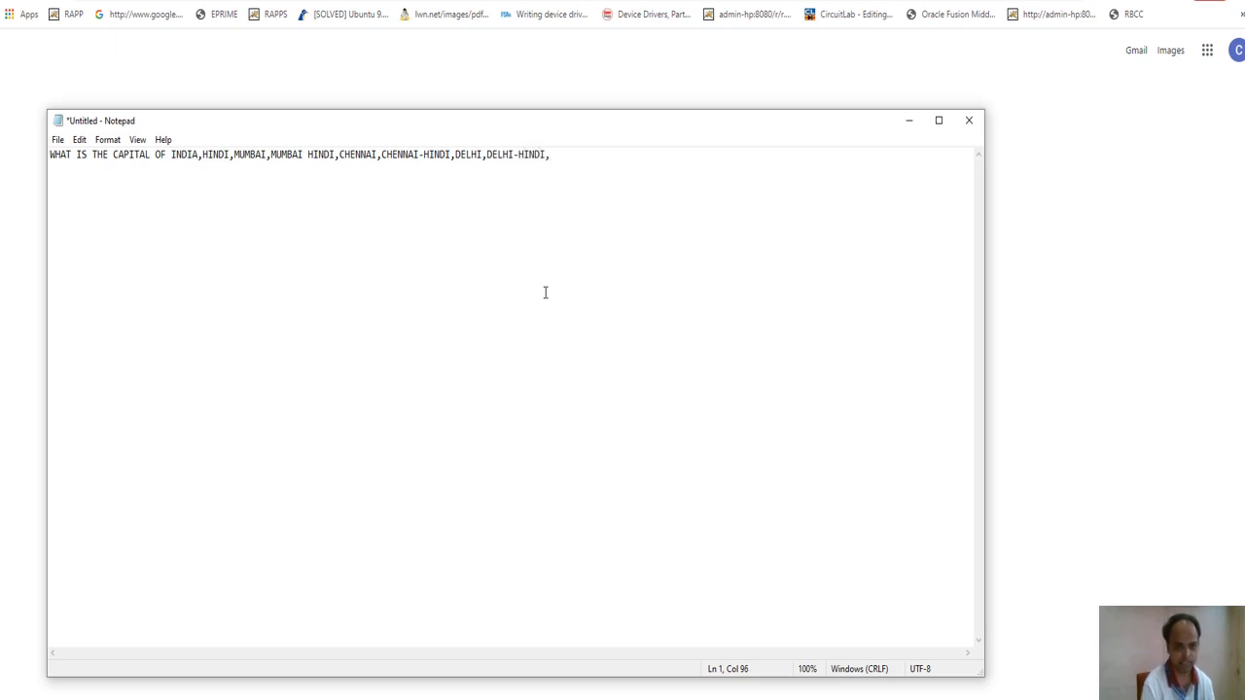
text(KOLKATA,KO)
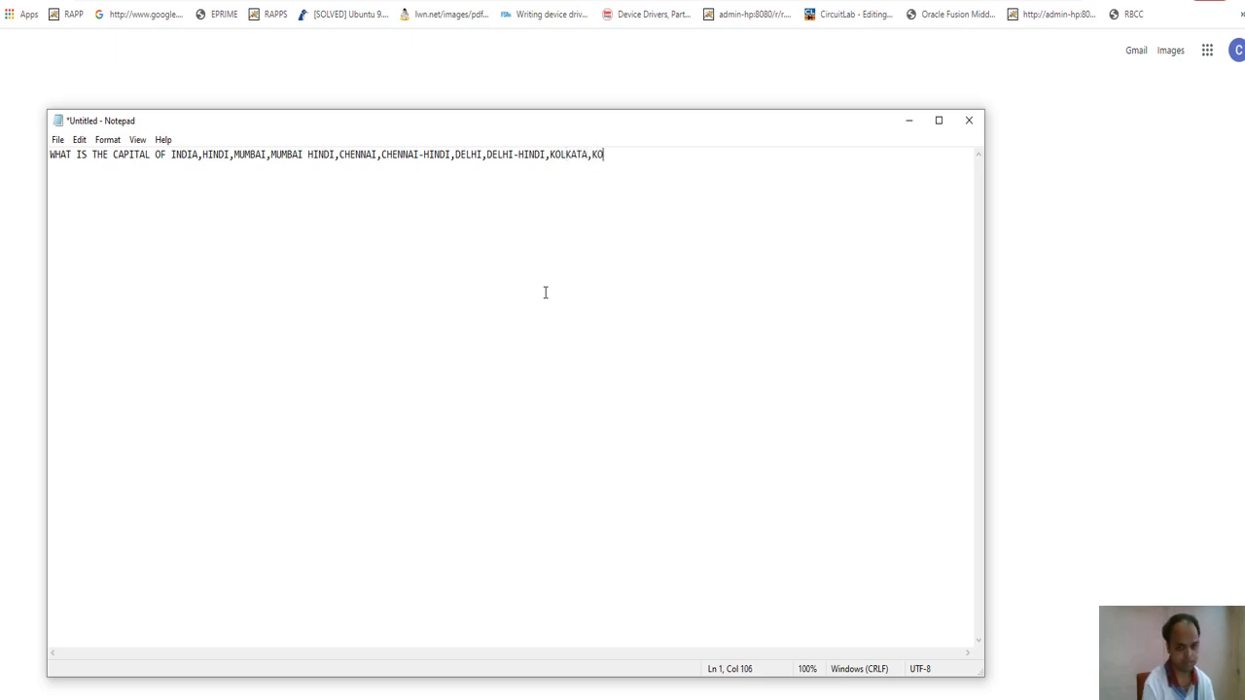
text(LKATA-HINDI)
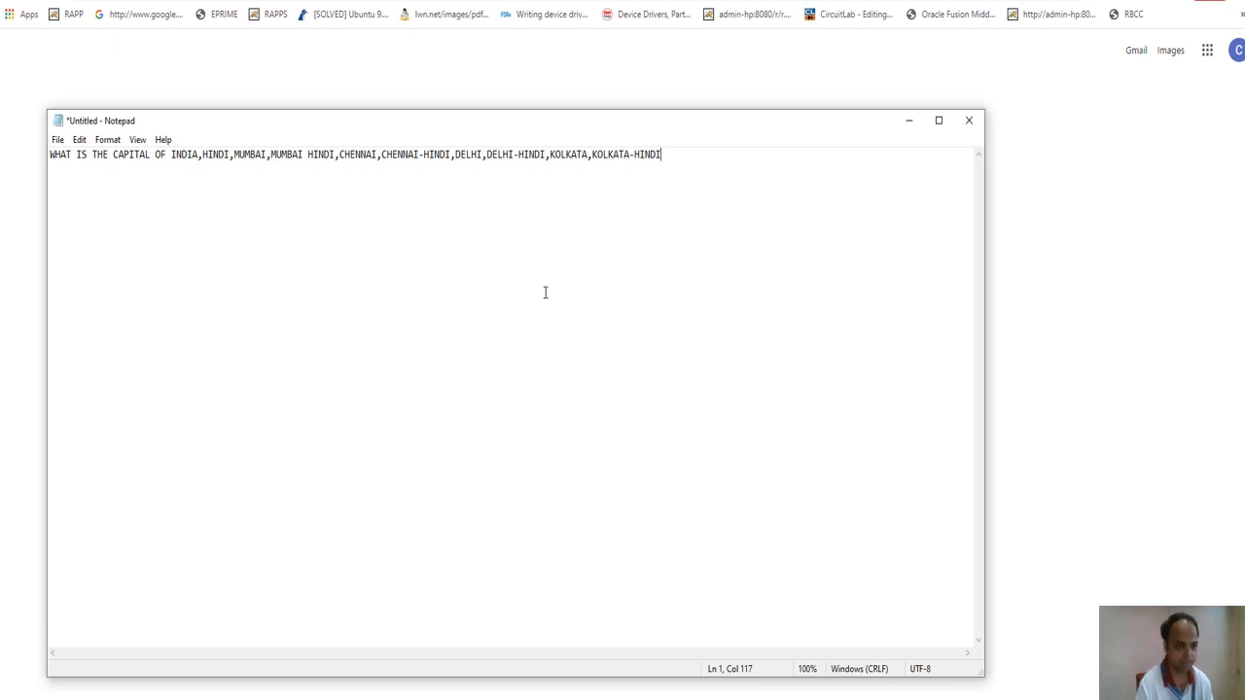
Highlight the question and option entries on the line, then select the whole quiz line.
key(Home)
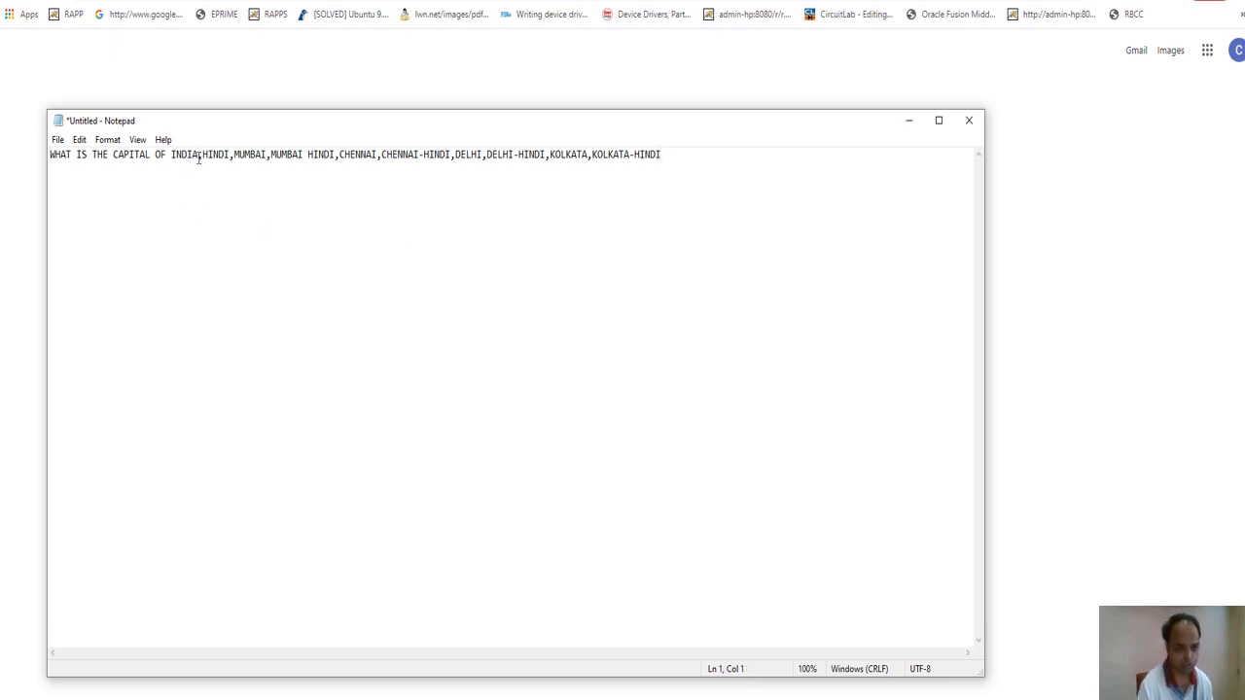
drag(199, 154, 50, 154)
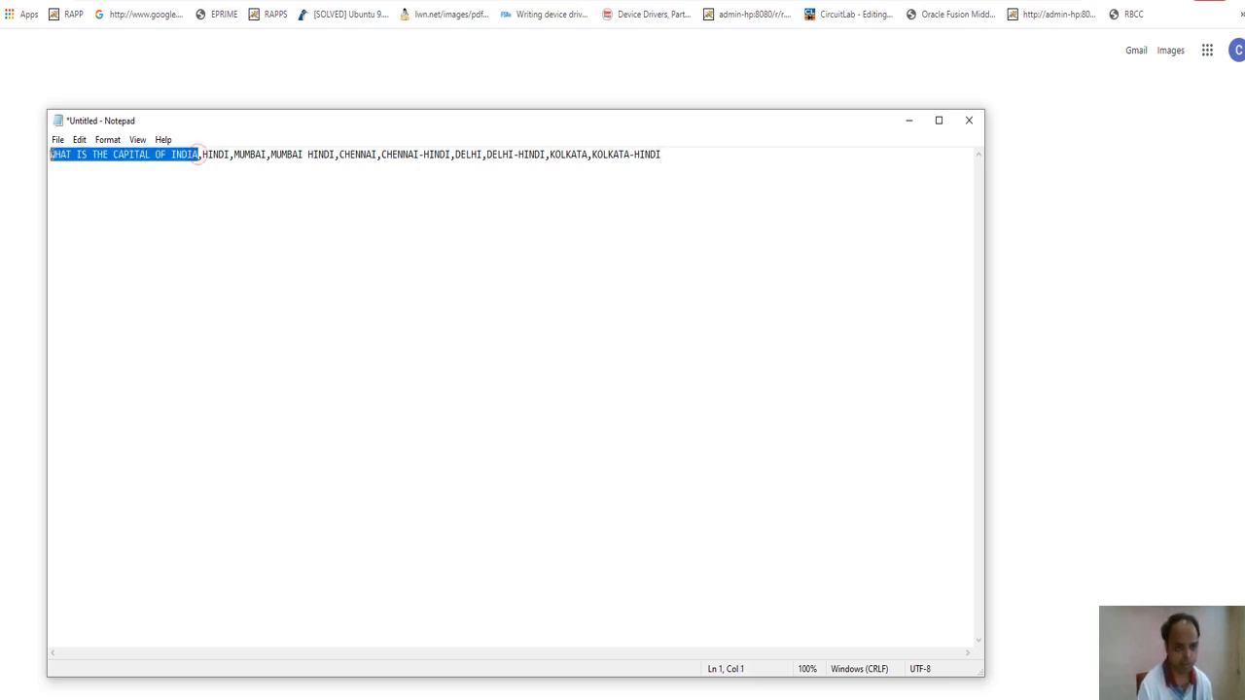
drag(202, 153, 230, 154)
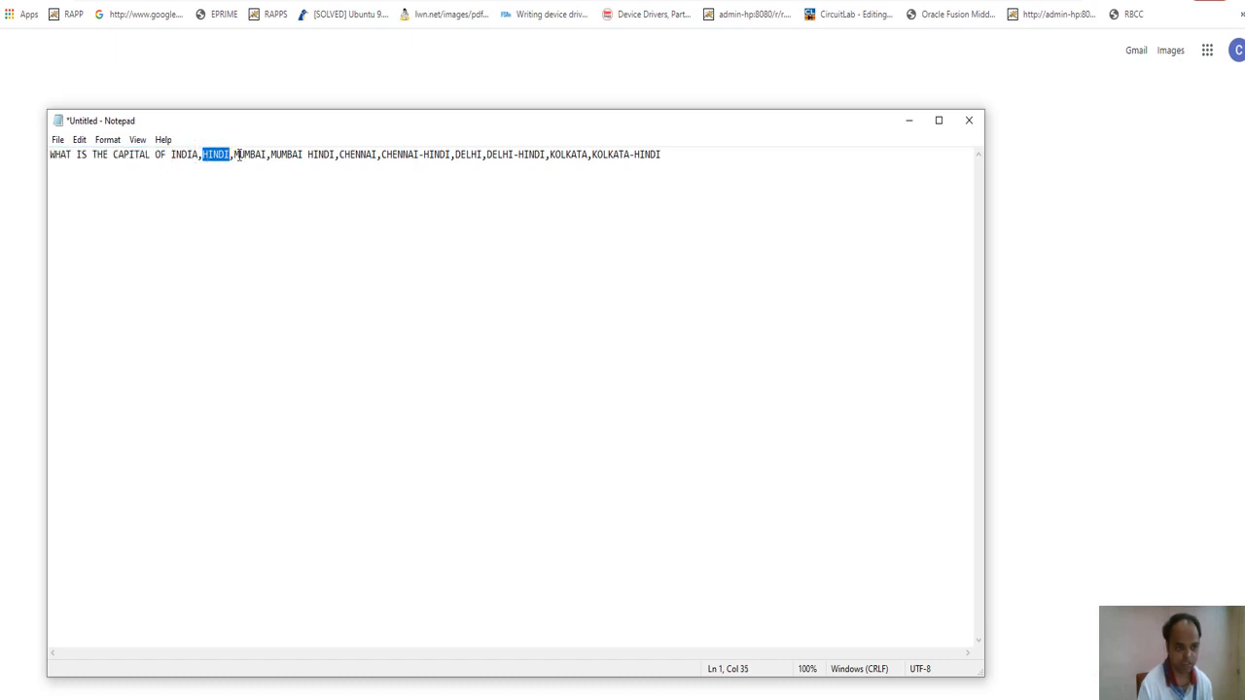
click(255, 153)
click(360, 154)
click(406, 154)
click(467, 153)
click(518, 154)
click(573, 154)
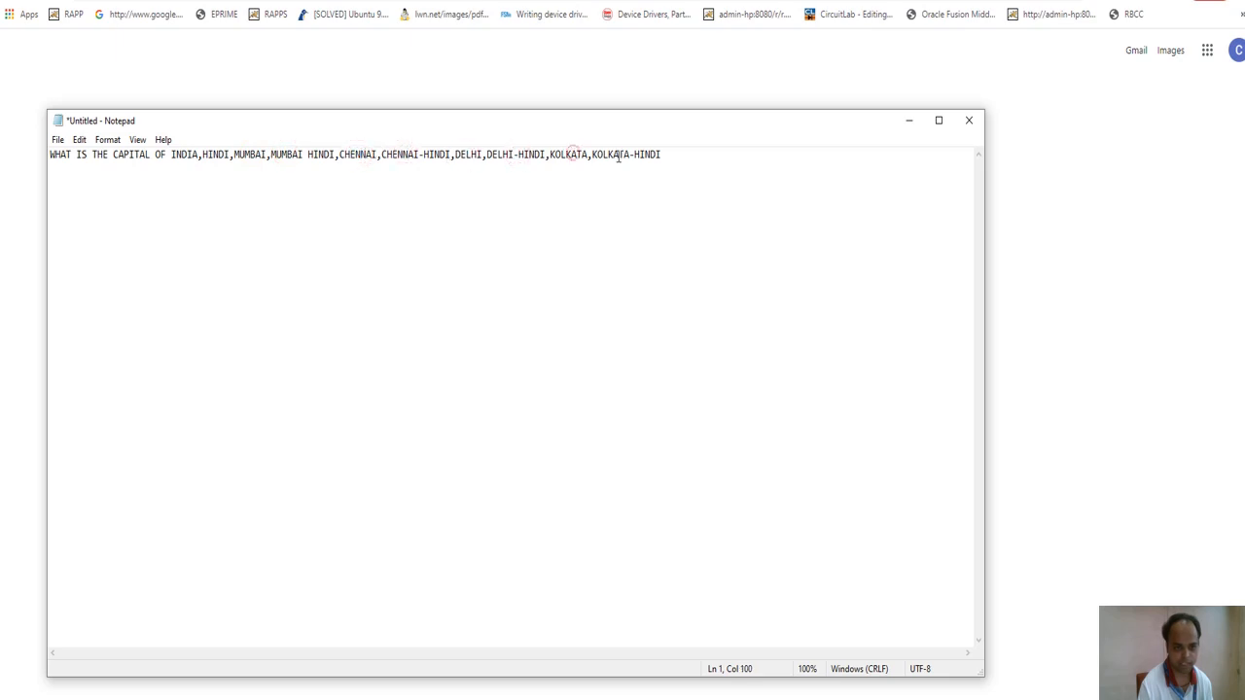
click(619, 156)
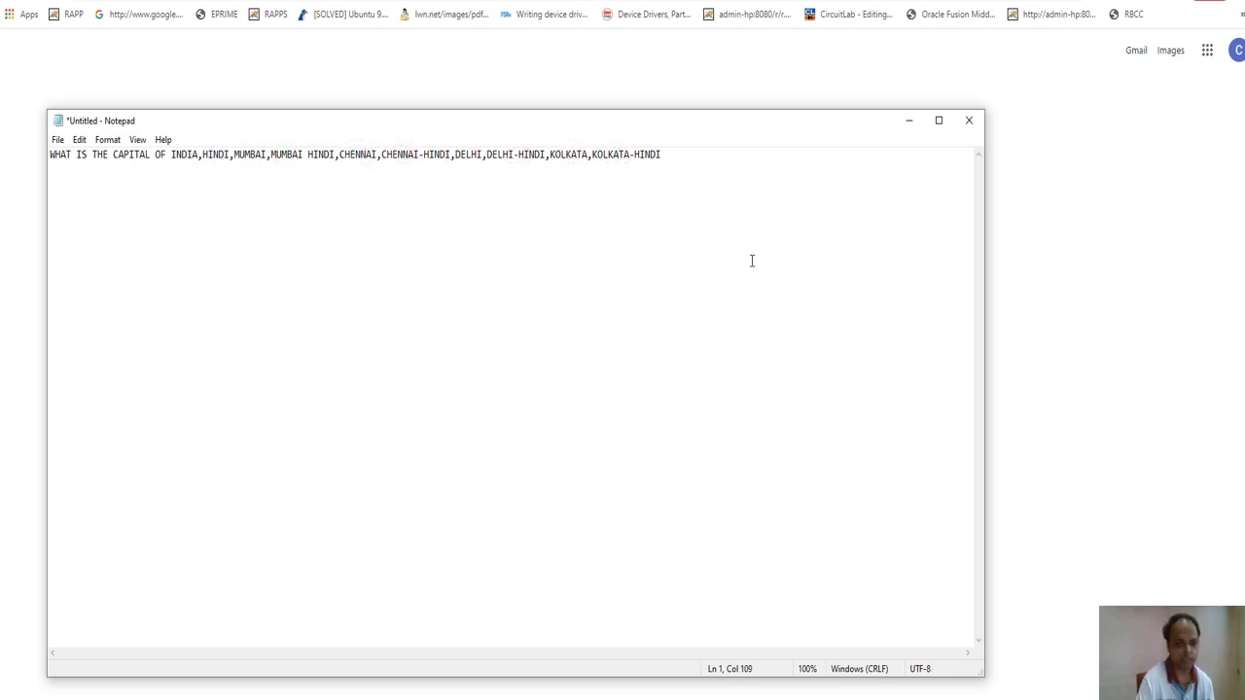
drag(724, 167, 60, 154)
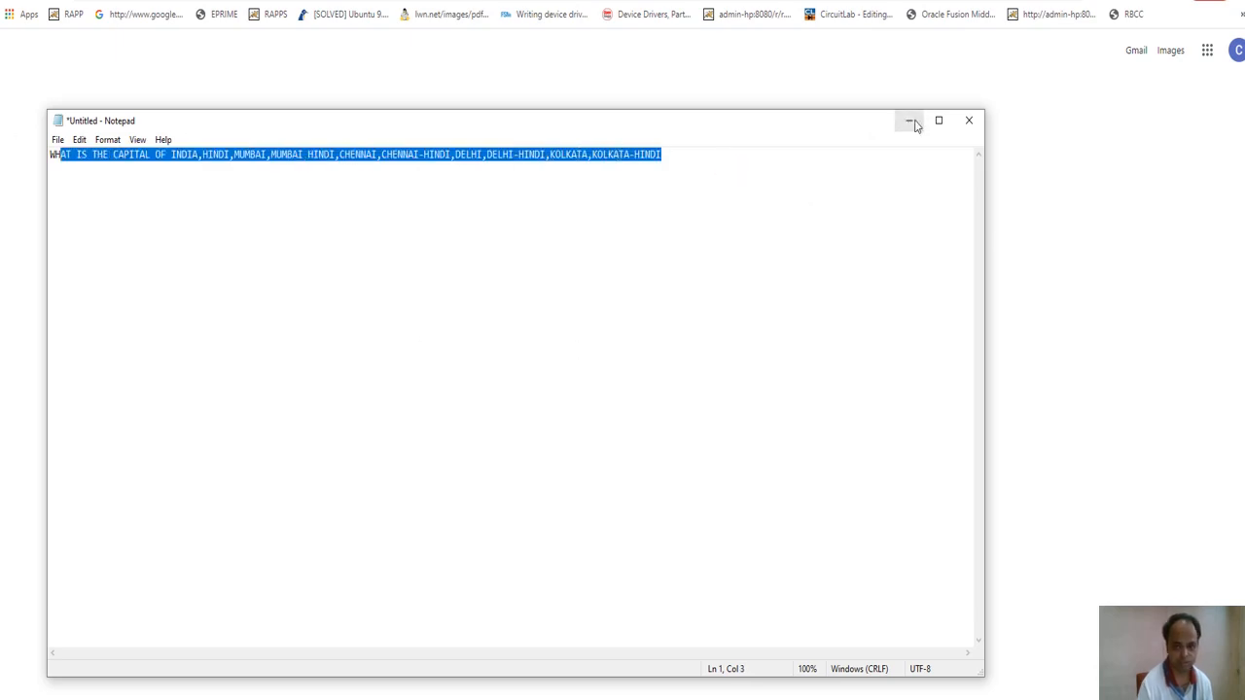
Paste the quiz row into Excel row 1, start a new blank workbook, and switch to Chrome.
click(631, 699)
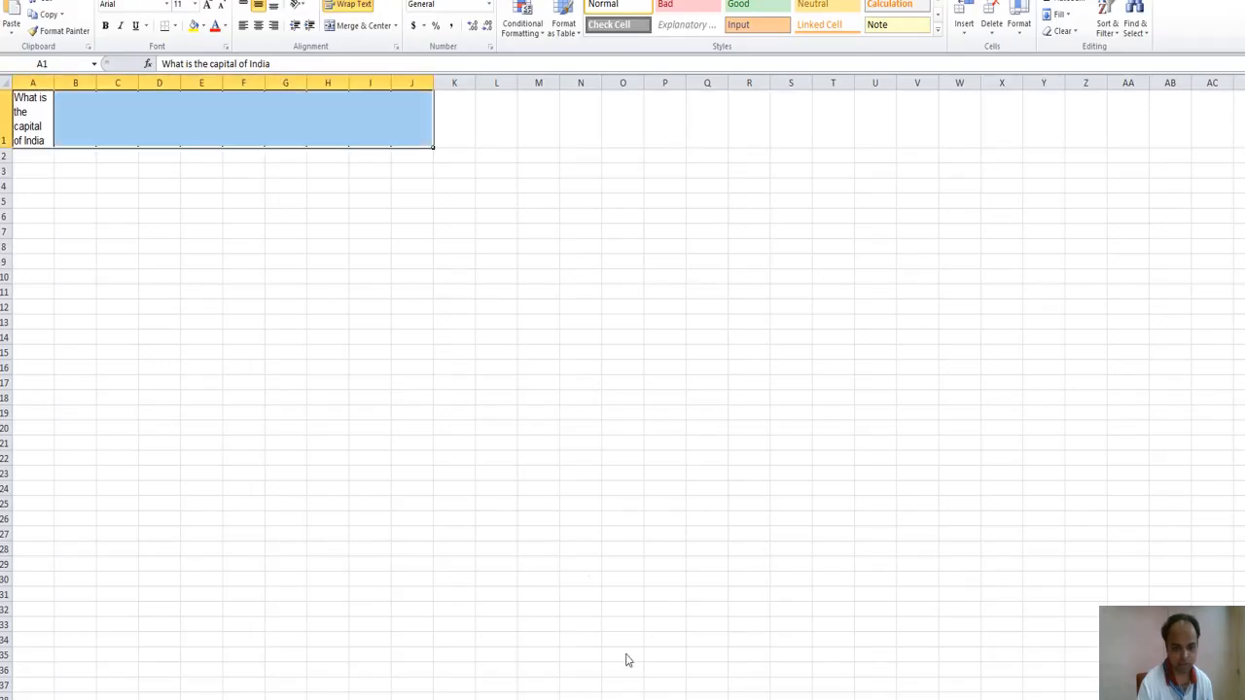
text(भारत का कैपिटल क्या है	Mumbai	मुंबई	Chennai	चेन्नई	Delhi	दिल्ली	Pune	पुणे)
click(378, 404)
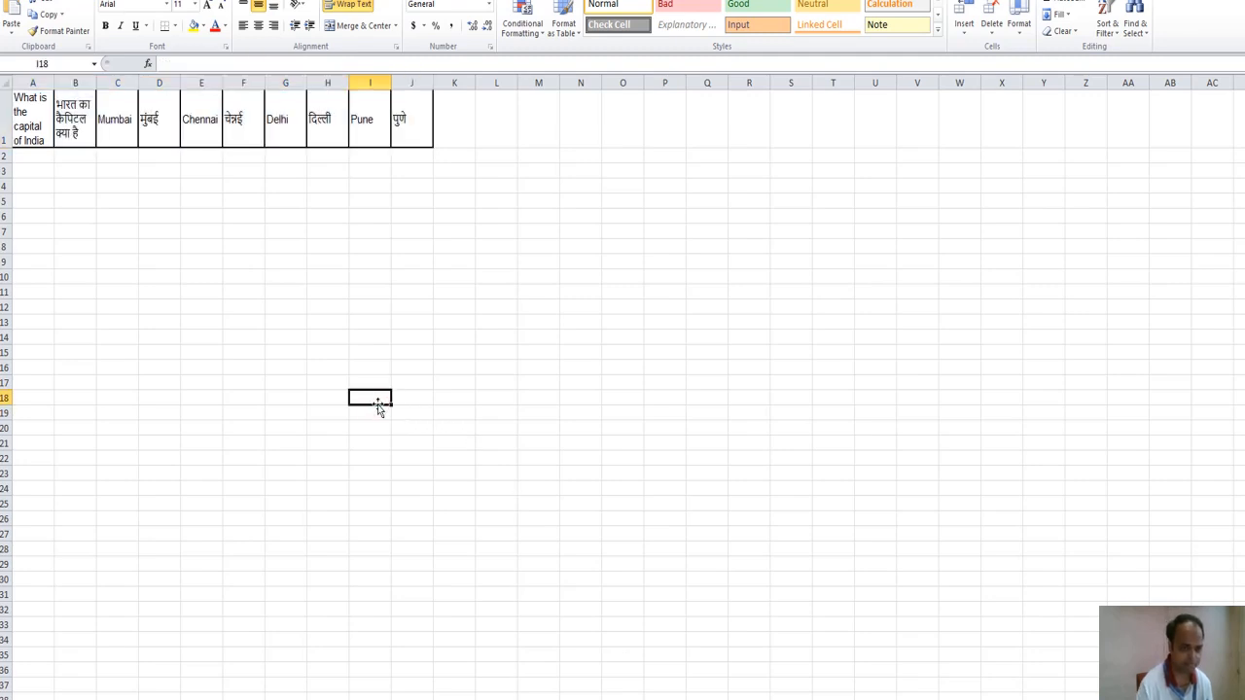
key(ctrl+n)
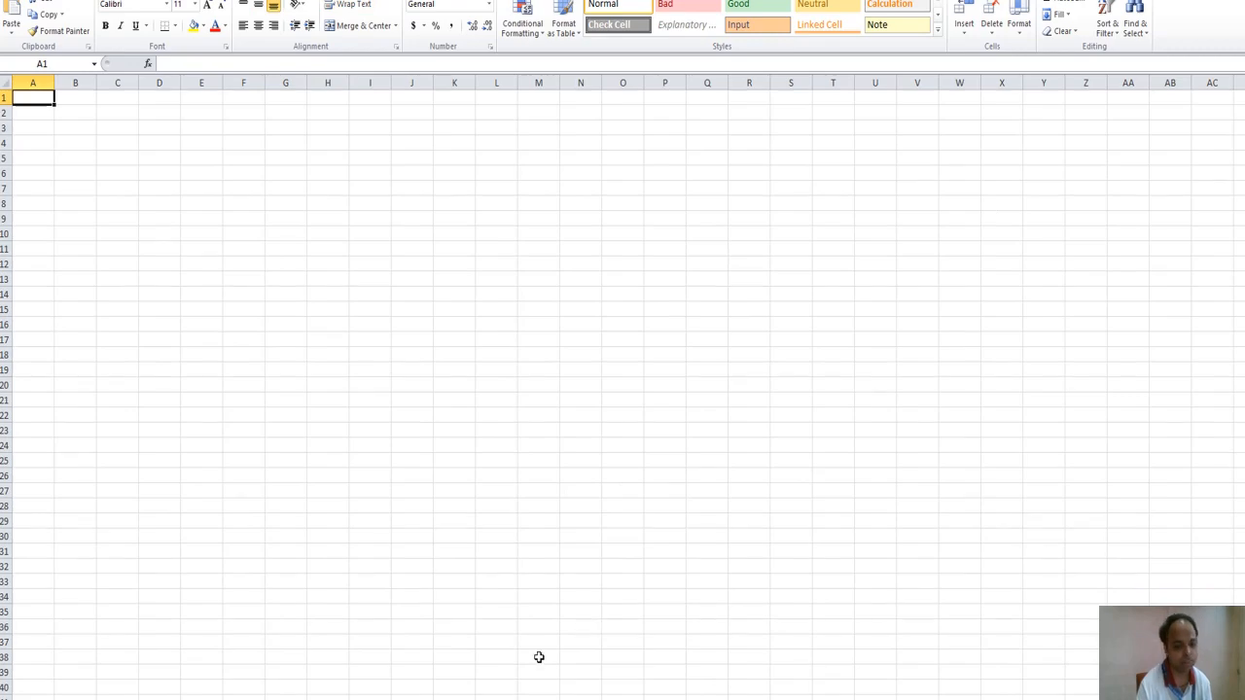
click(506, 698)
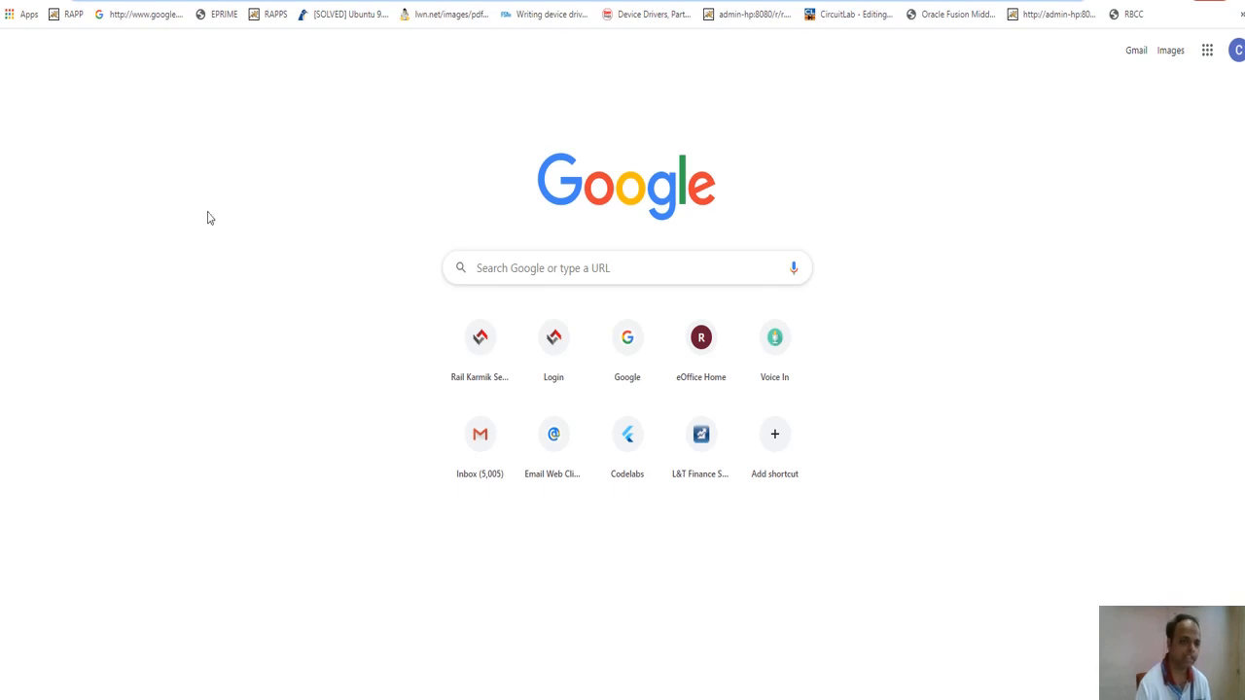
Reach the Google Docs home page through the 'google docs' recent search.
click(389, 1)
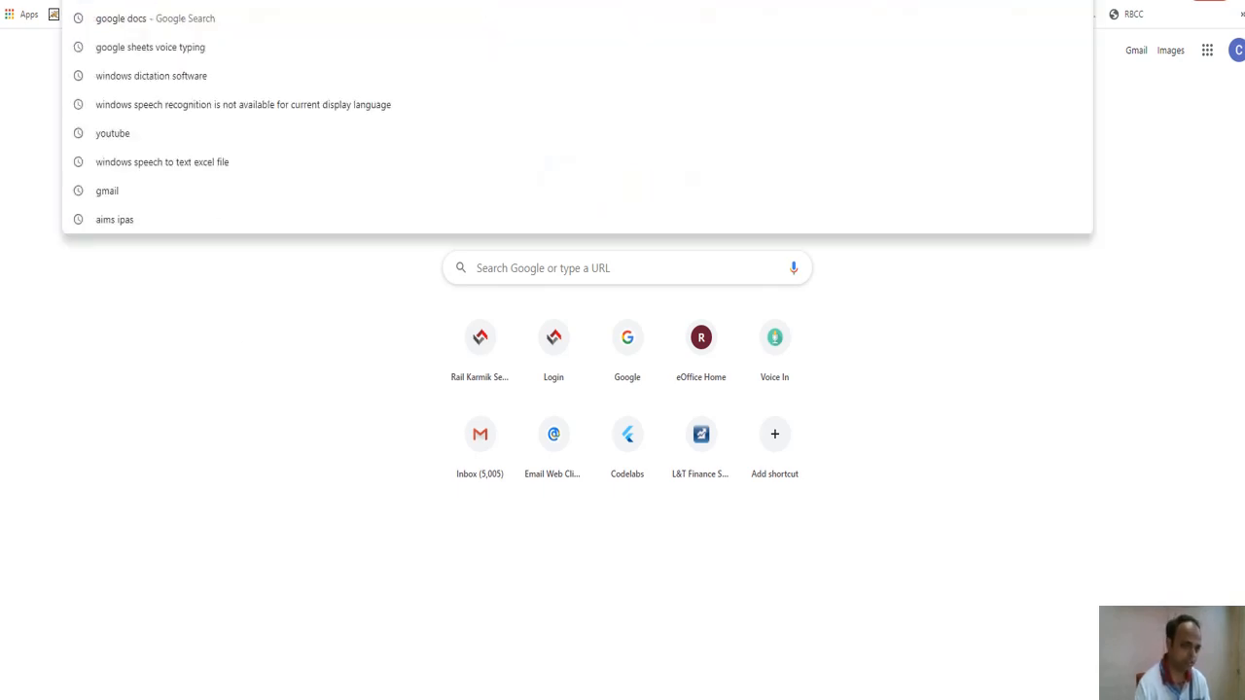
click(158, 24)
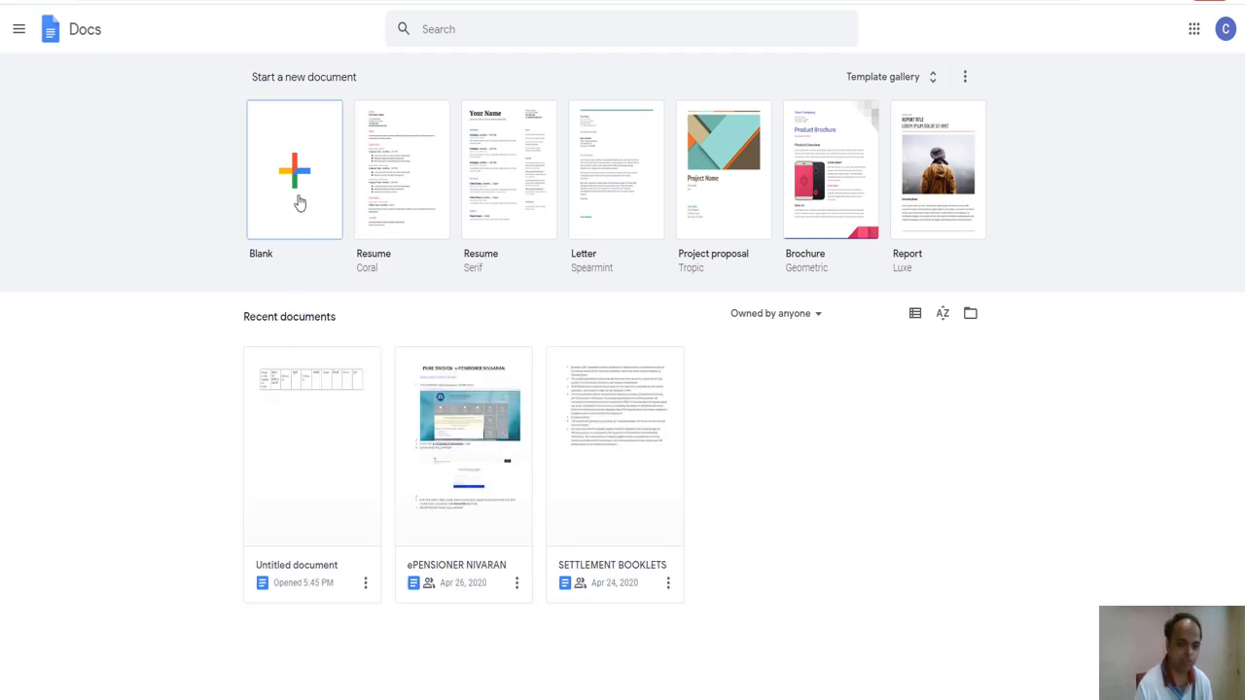
Create a Blank document and place the caret at the top of the page.
click(299, 202)
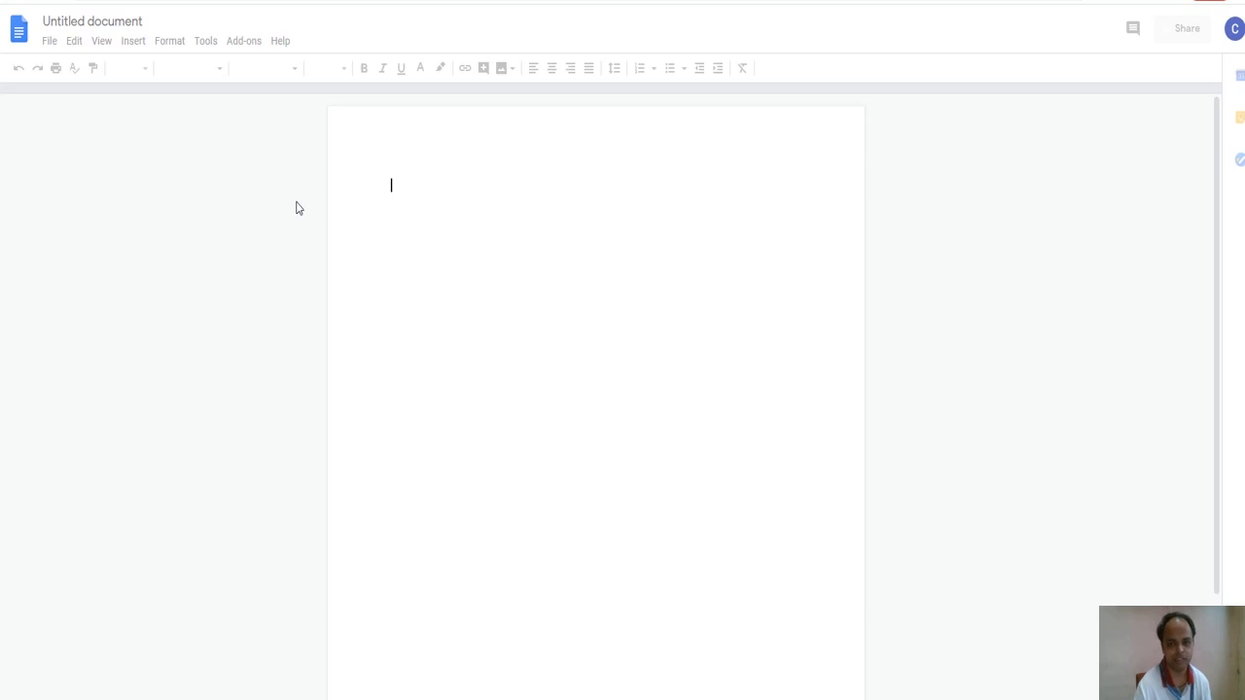
click(414, 188)
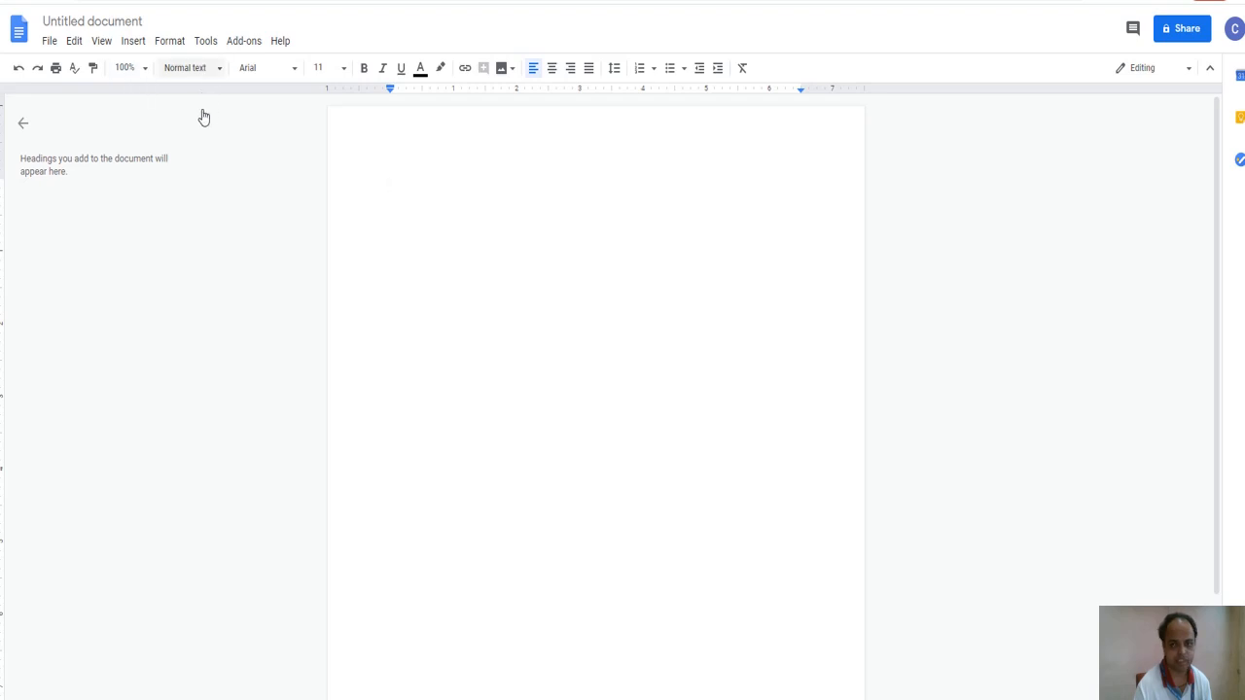
Enable Tools > Voice typing so the microphone panel appears.
click(204, 44)
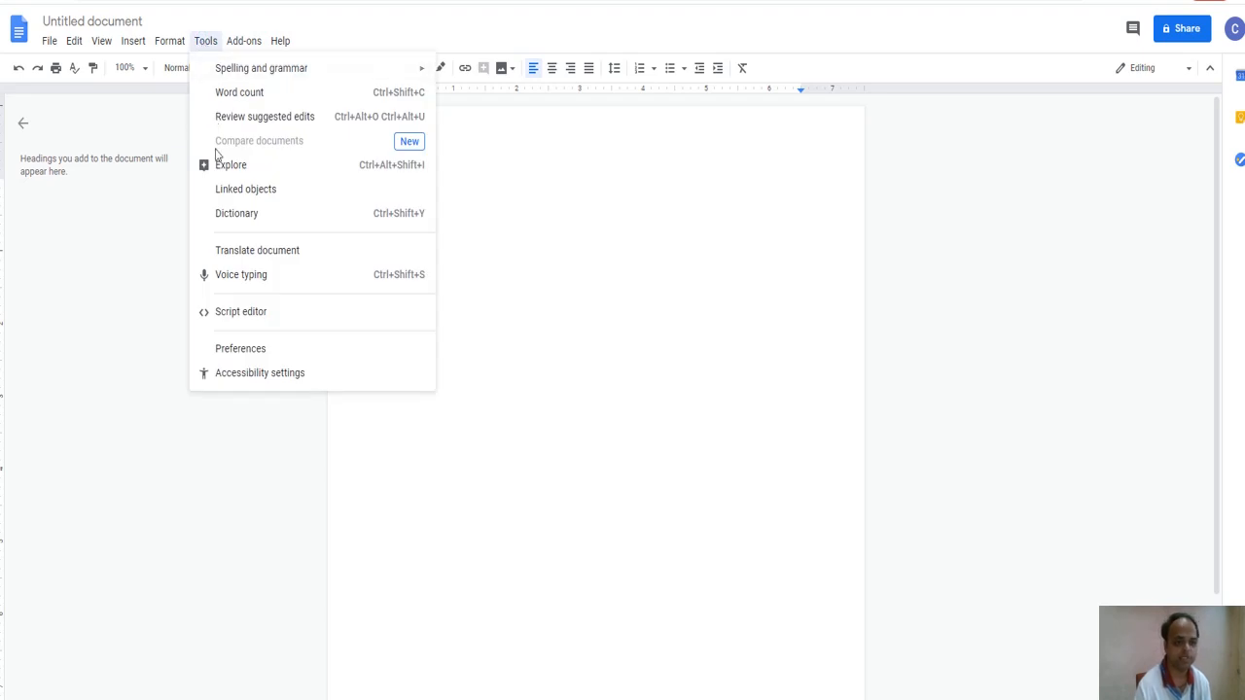
click(331, 277)
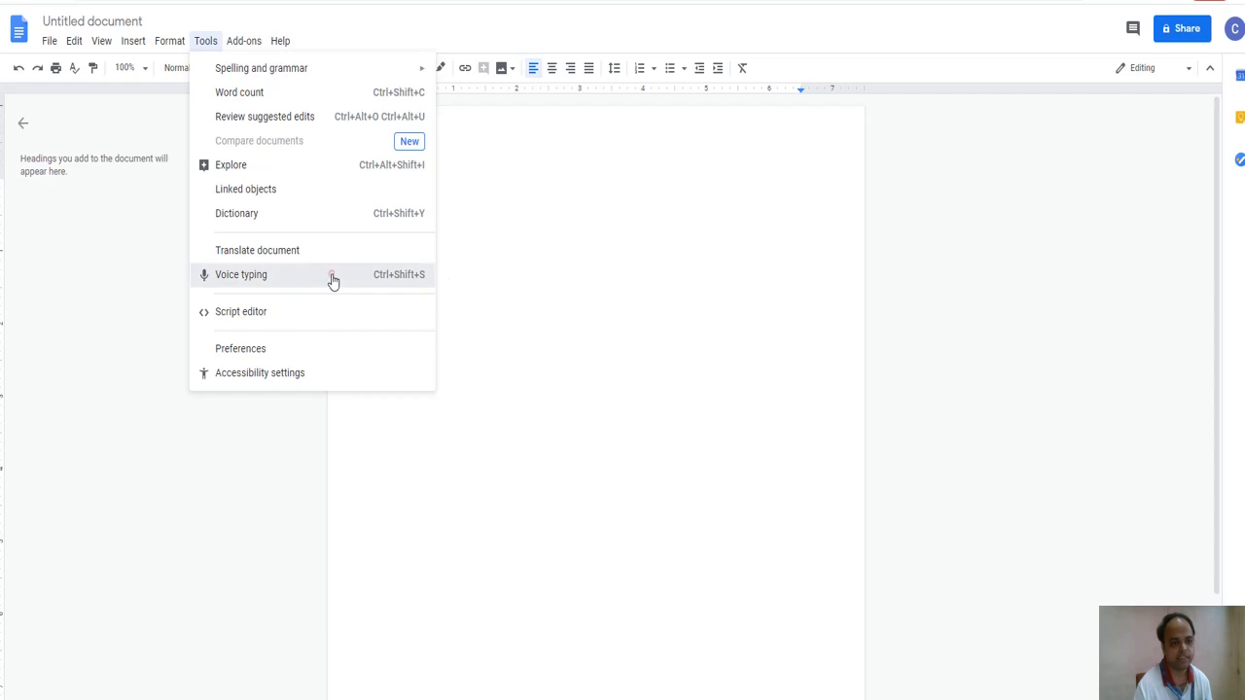
click(332, 280)
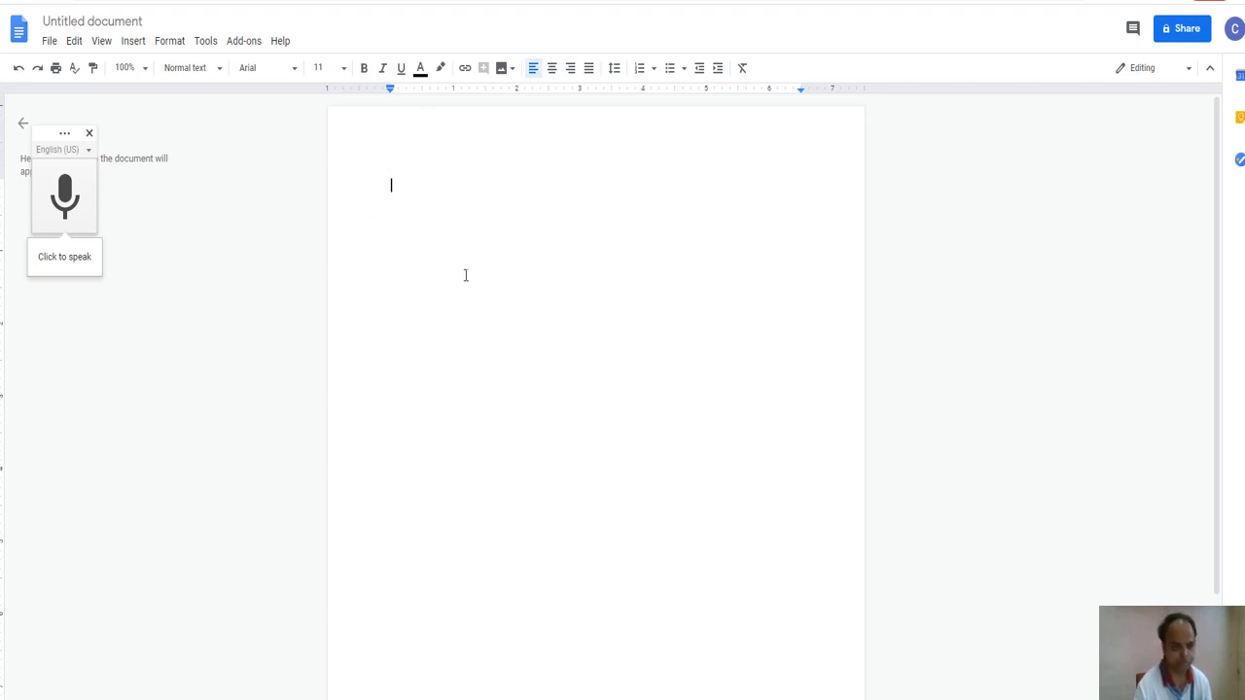
Insert a 10 x 1 table from the Insert menu.
click(132, 41)
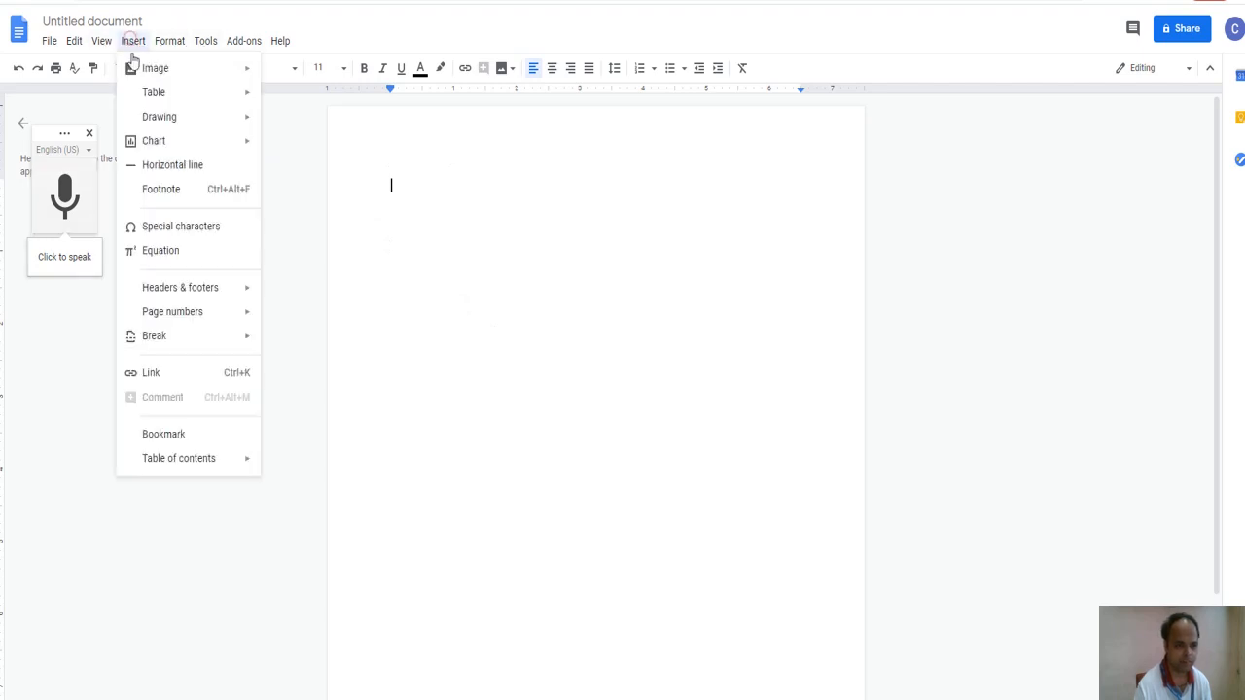
mouse_move(200, 95)
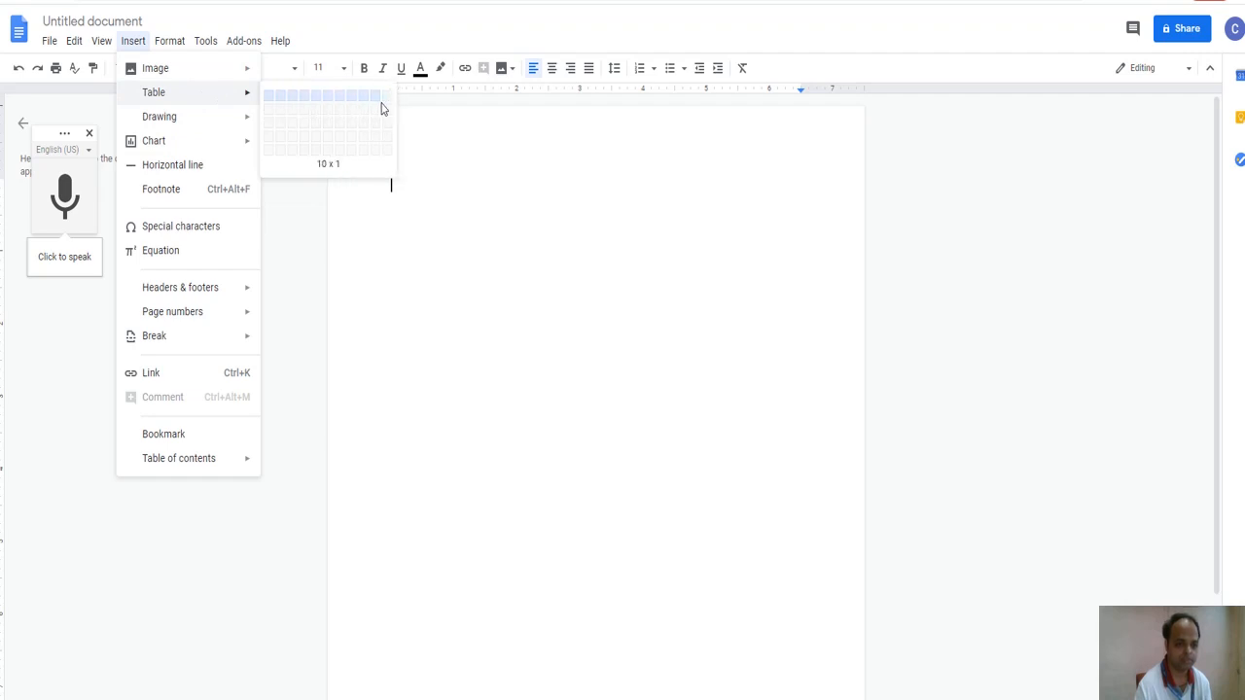
click(381, 109)
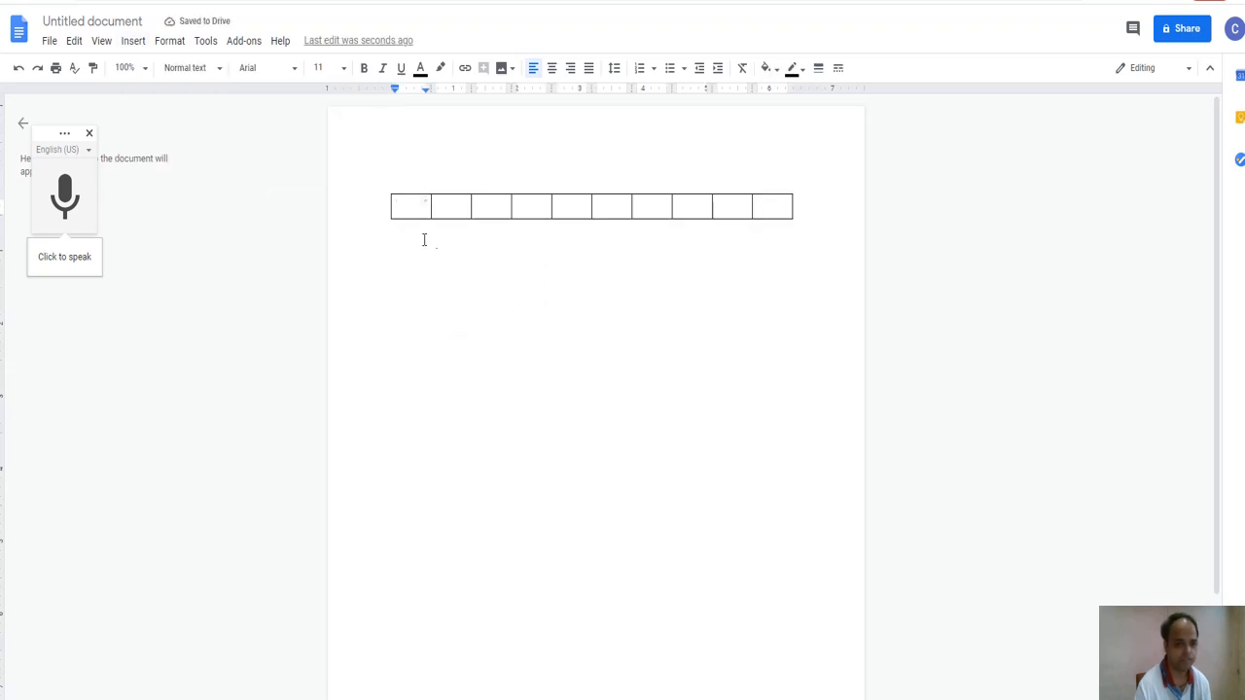
Dictate 'What is the capital of India?' into the first table cell, then stop the microphone.
click(66, 194)
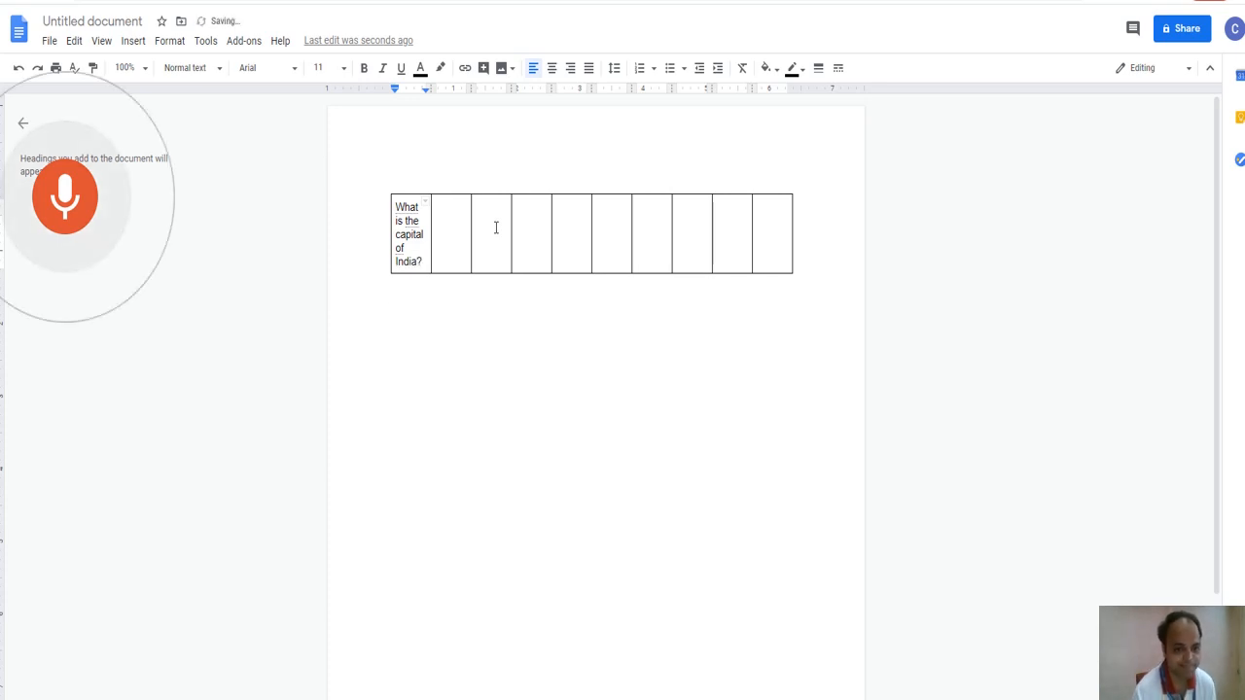
double_click(496, 227)
click(496, 225)
click(495, 213)
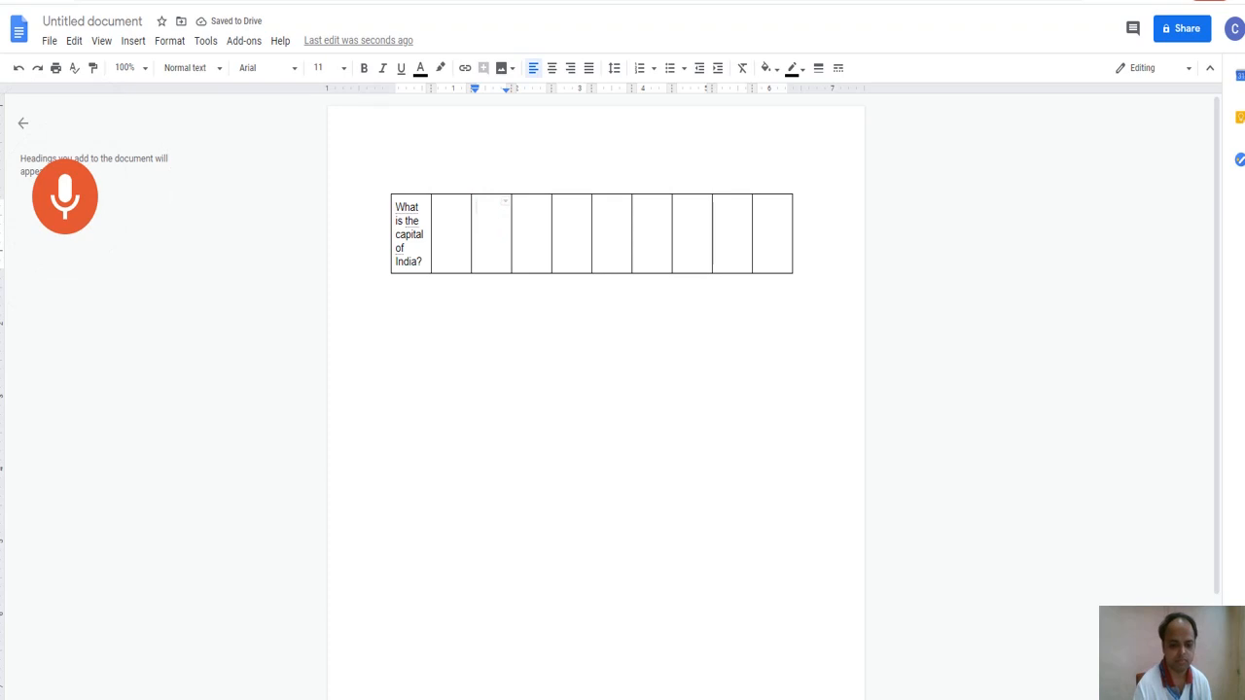
click(527, 699)
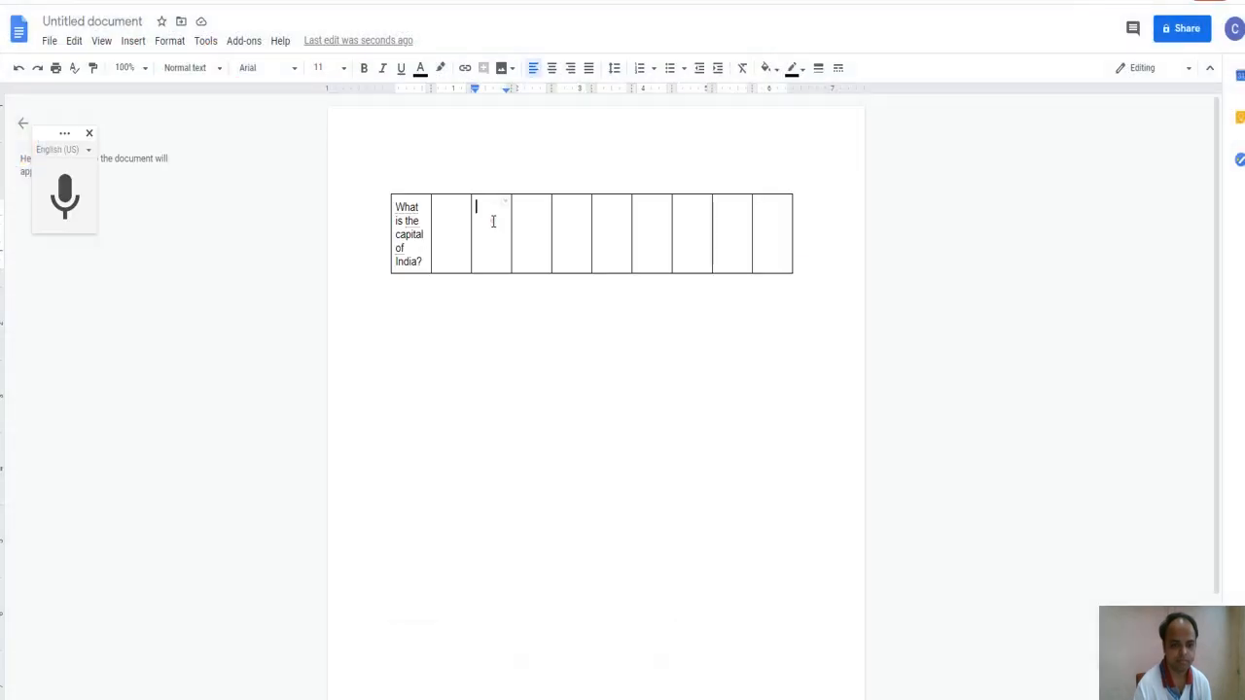
Dictate Mumbai, Chennai, Delhi and Kolkata into table cells 3, 5, 7 and 9.
double_click(492, 218)
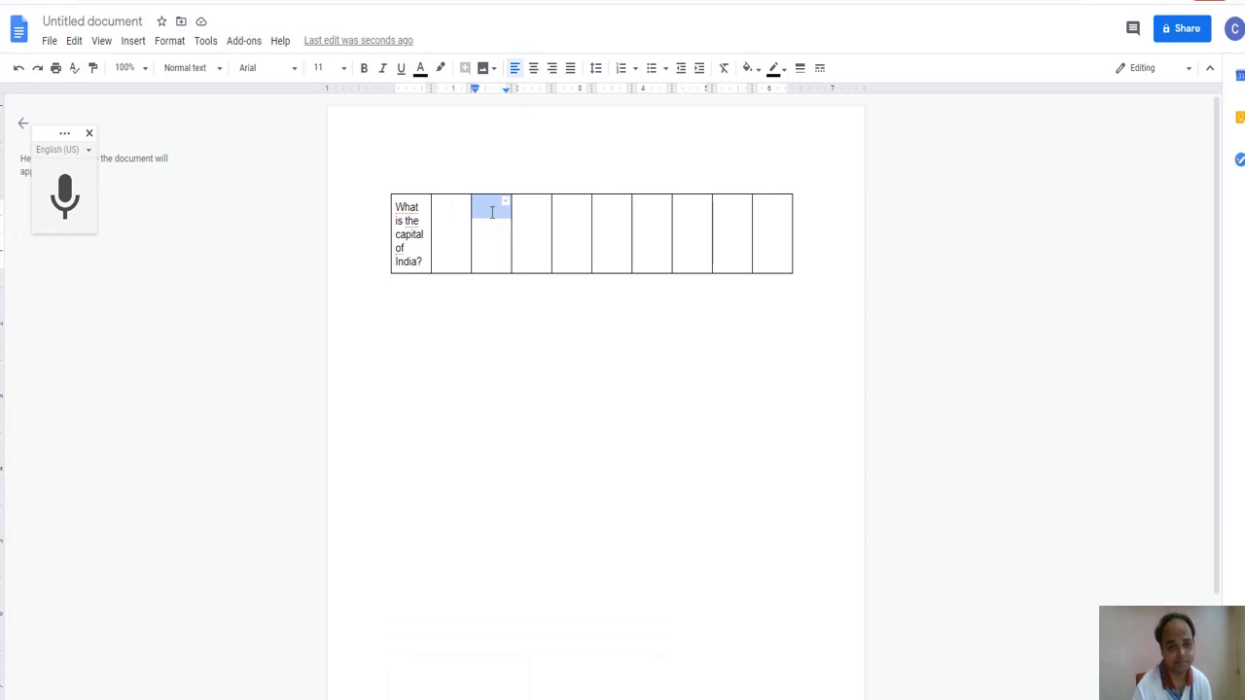
click(492, 212)
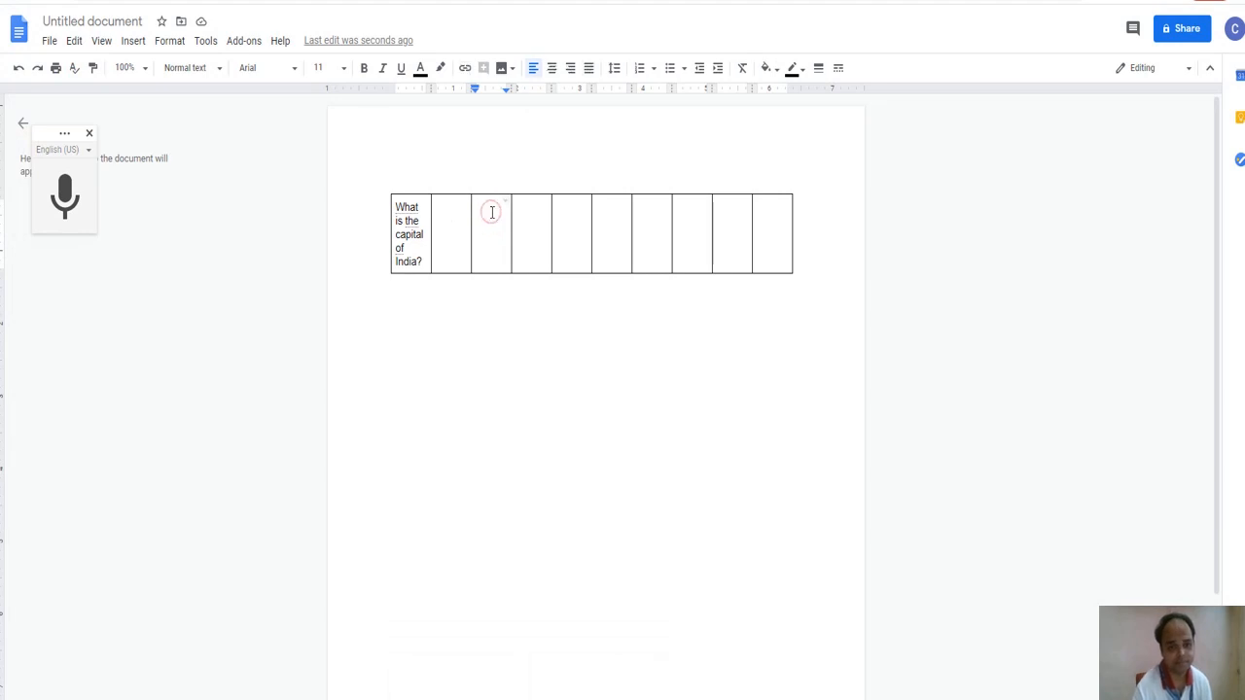
click(65, 198)
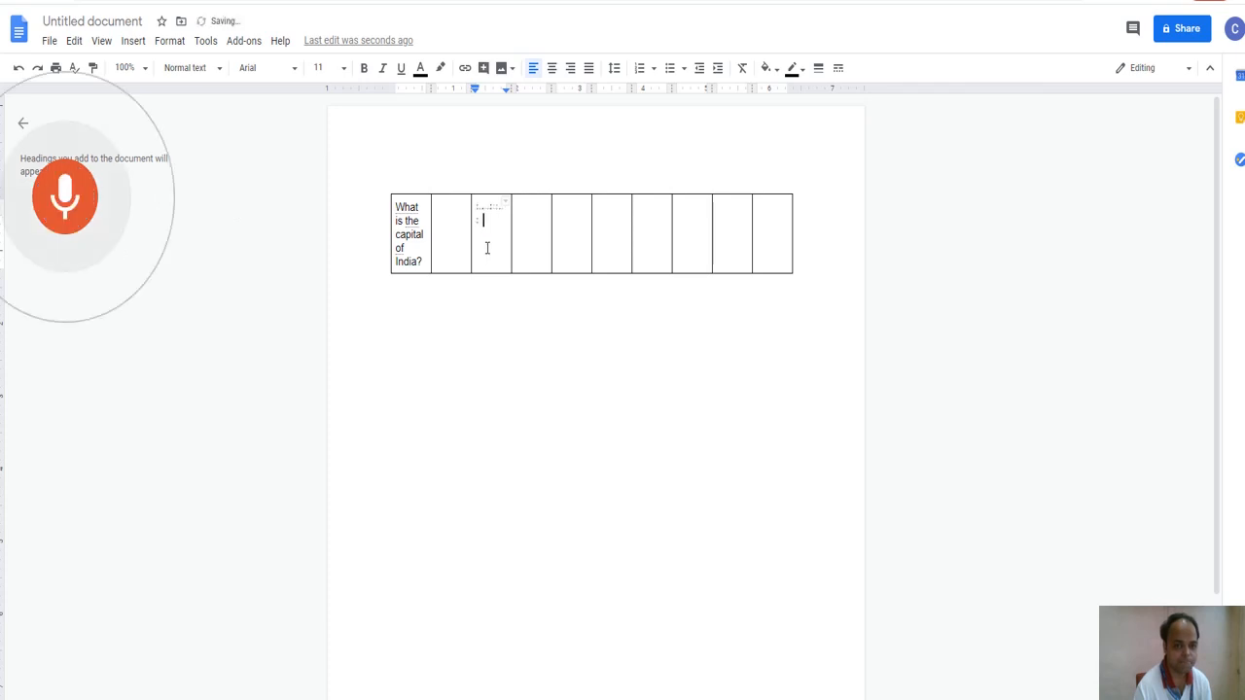
click(569, 220)
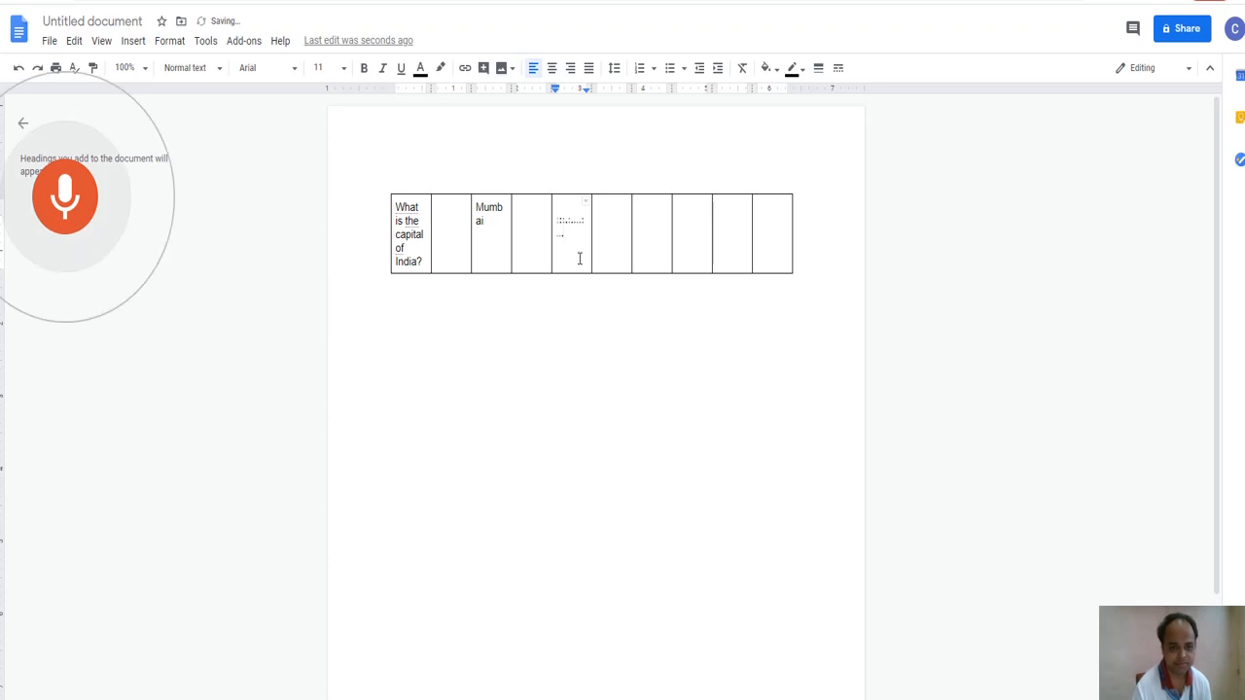
click(656, 223)
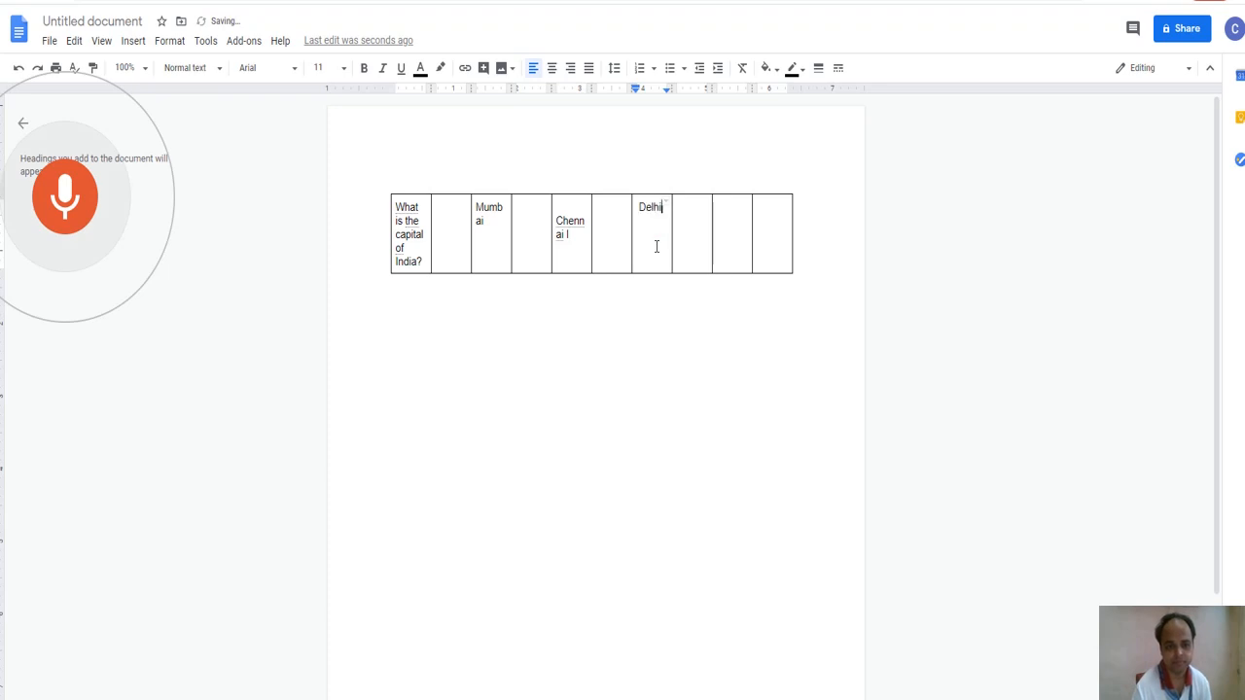
click(719, 211)
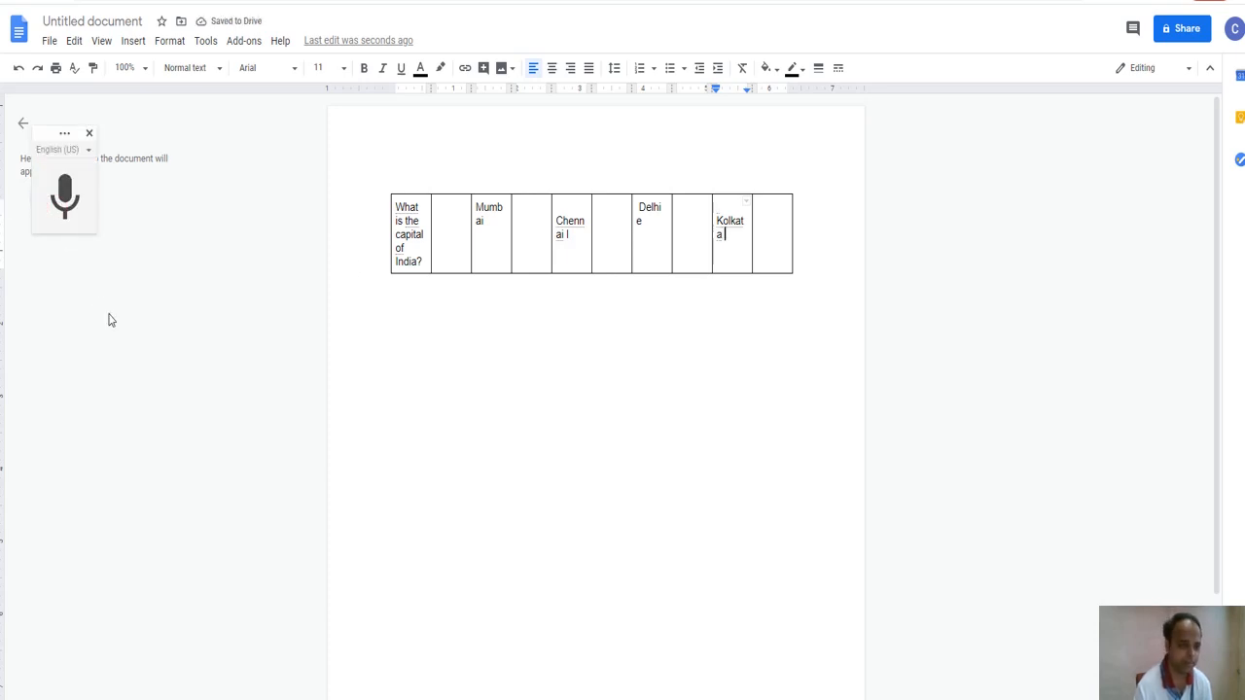
Change the voice typing language to Hindi (हिन्दी).
click(73, 153)
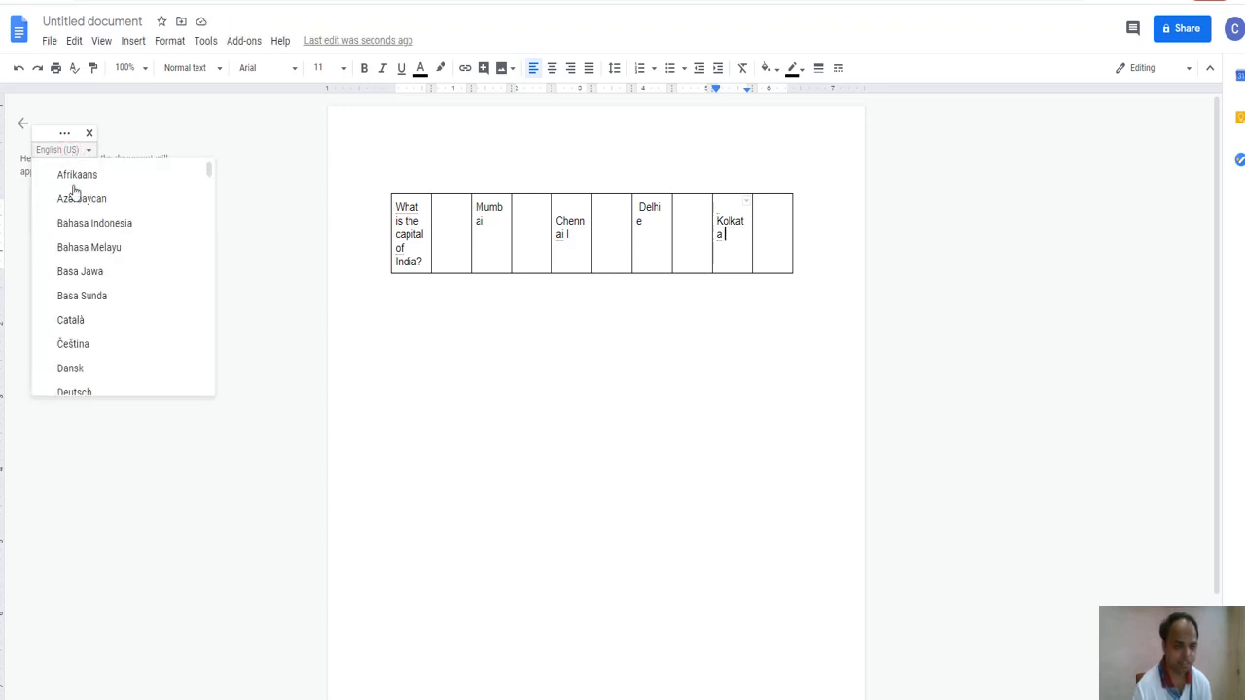
scroll(115, 316, down, 15)
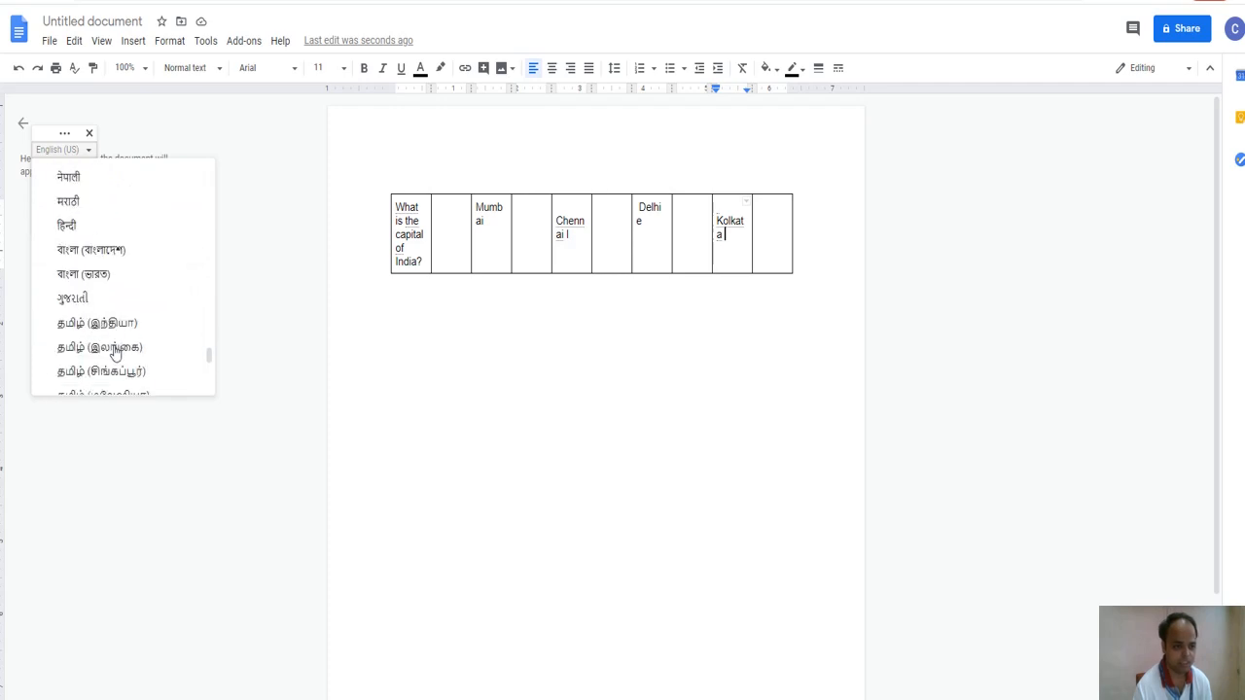
click(101, 235)
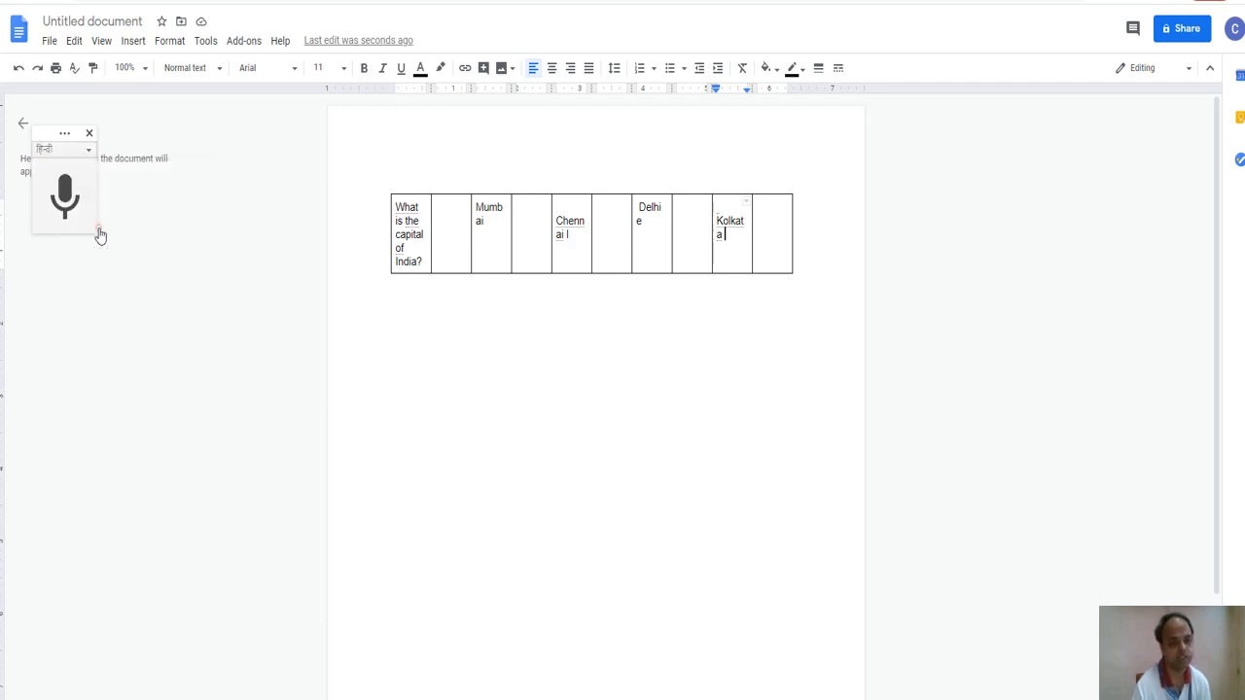
Dictate the Hindi question and मुंबई, चेन्नई, दिल्ली into cells 2, 4, 6 and 8.
click(449, 215)
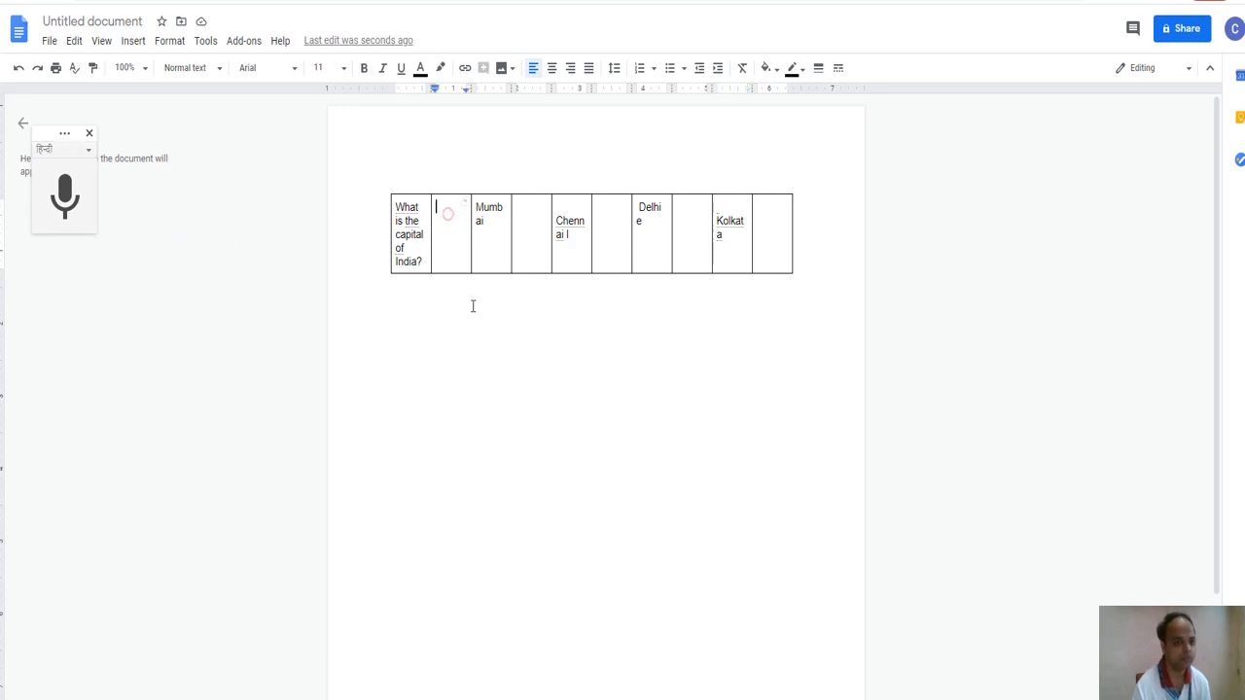
click(65, 206)
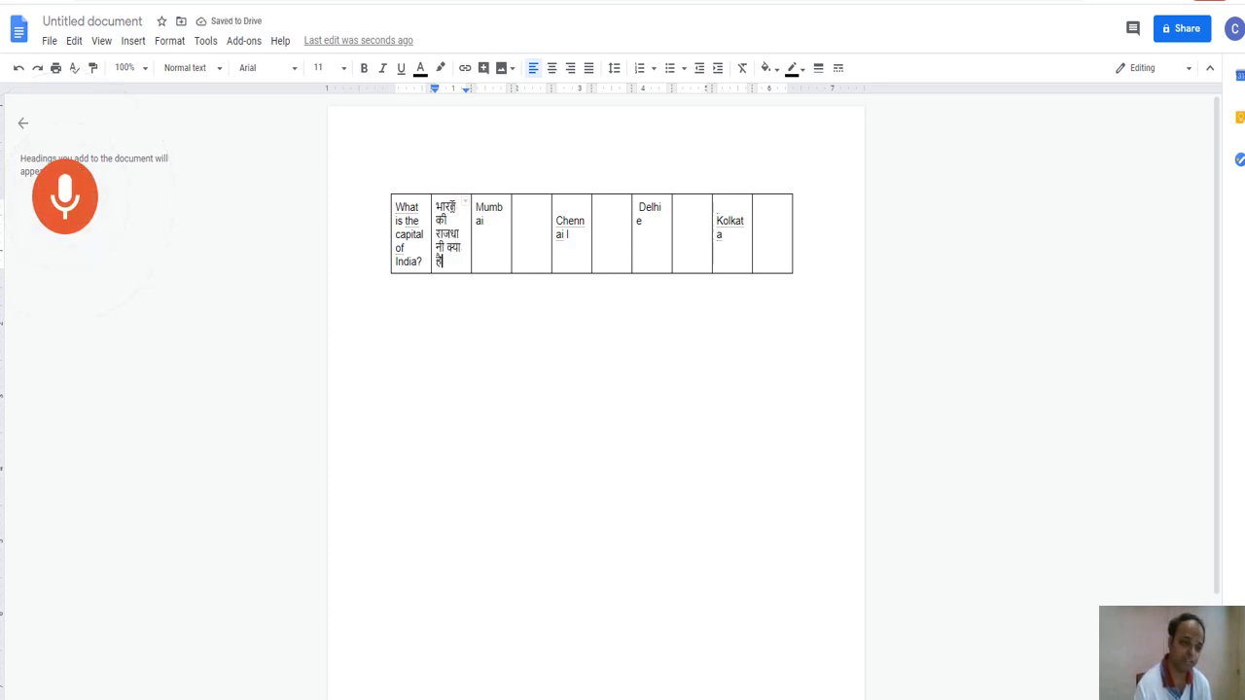
scroll(576, 238, down, 1)
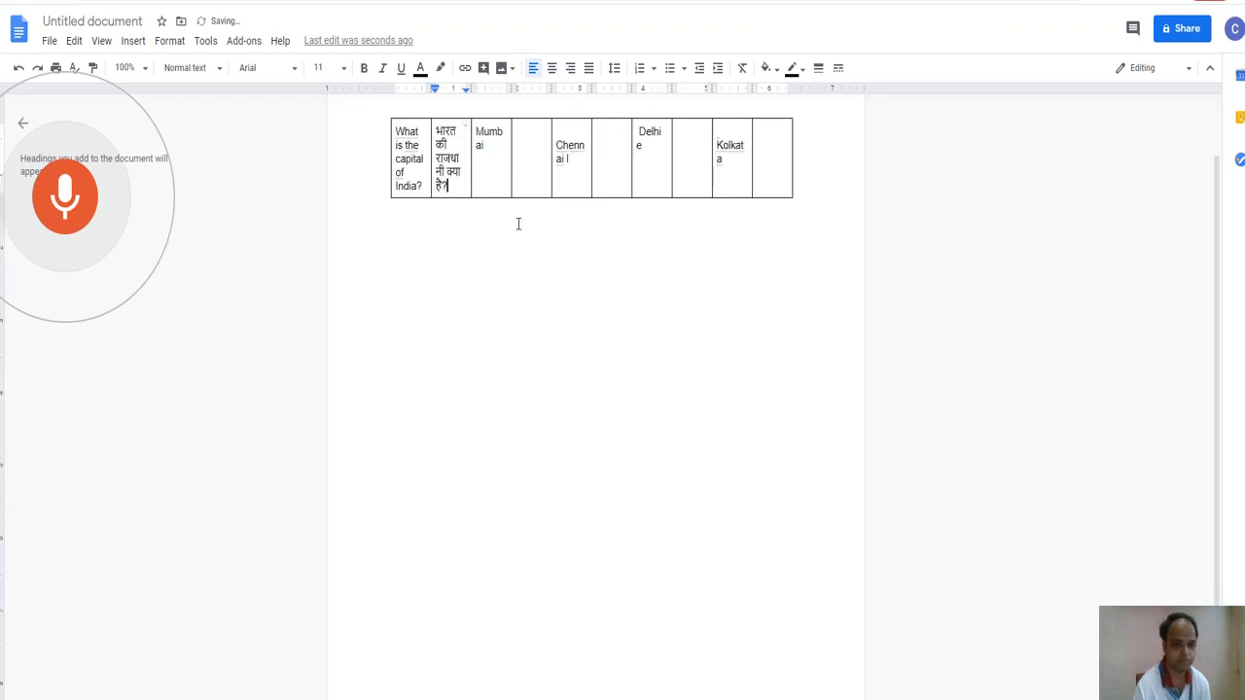
click(528, 151)
click(528, 151)
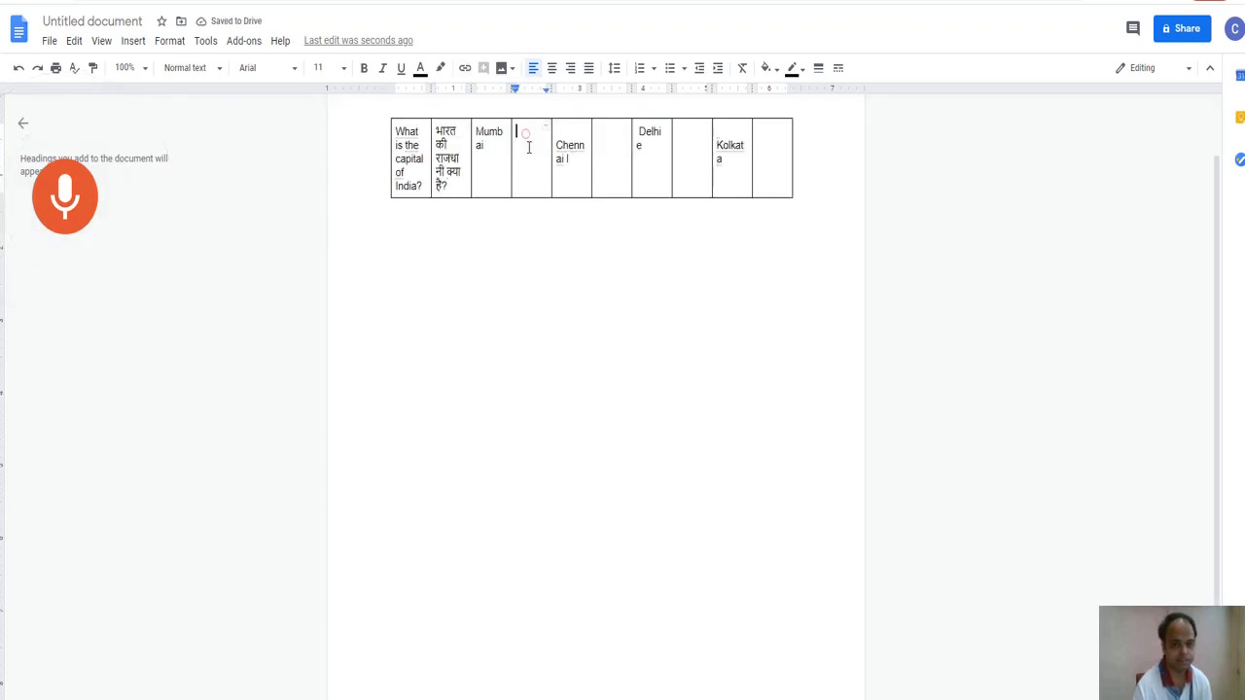
click(528, 153)
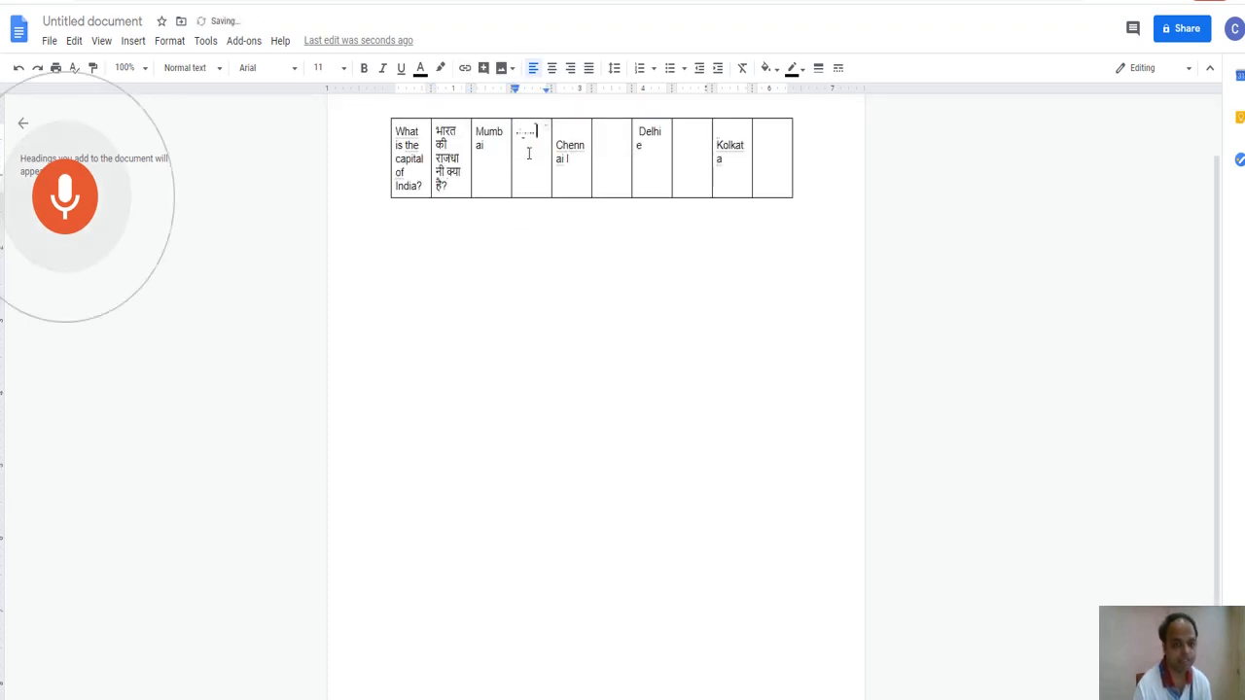
click(616, 148)
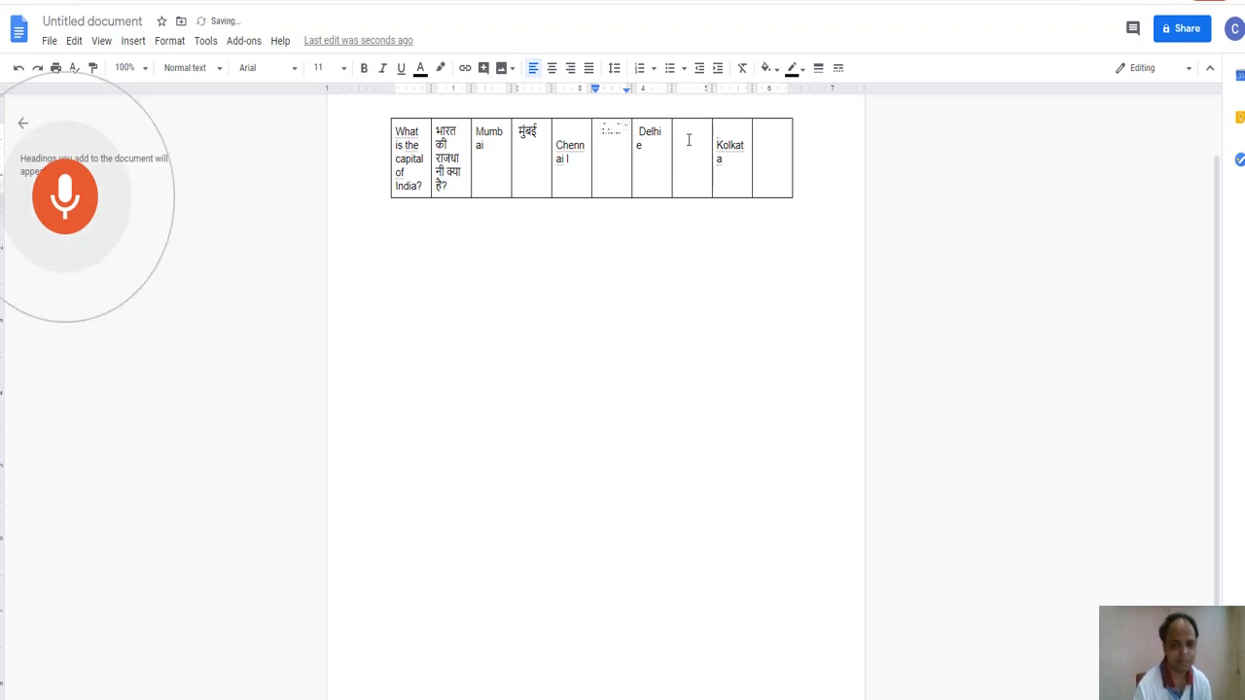
click(689, 140)
click(767, 148)
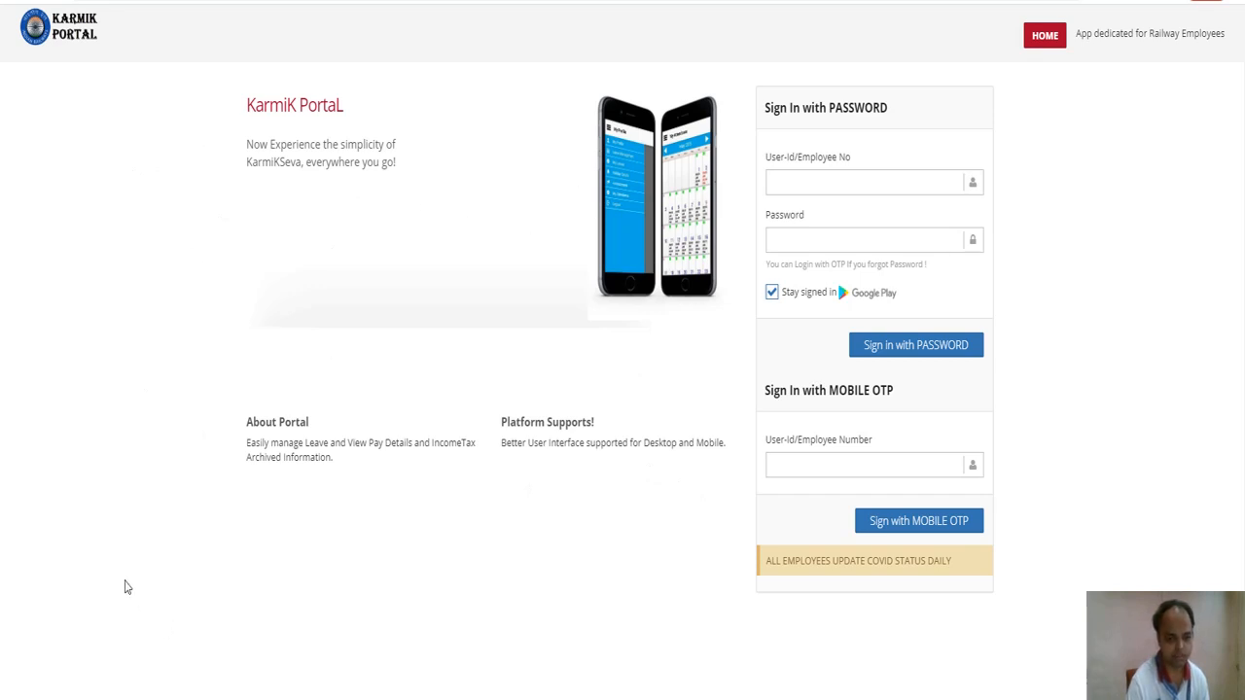
Focus the portal's user ID field, then launch Notepad with Win+R.
click(773, 181)
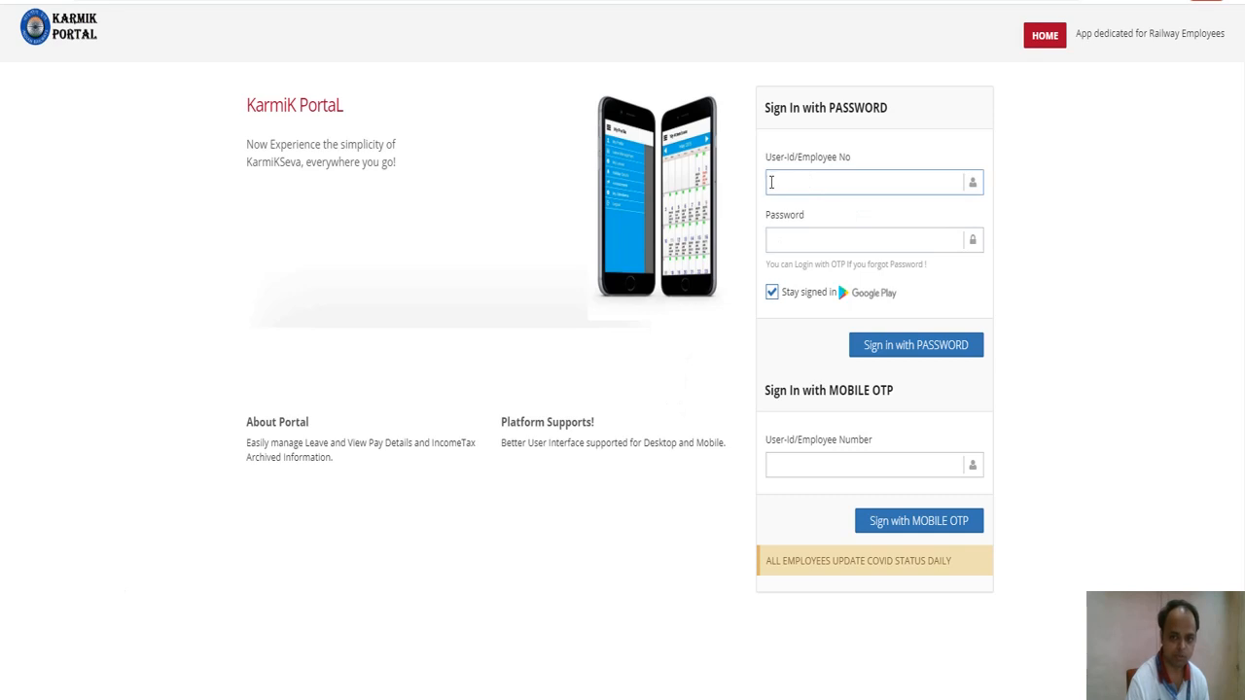
key(super+r)
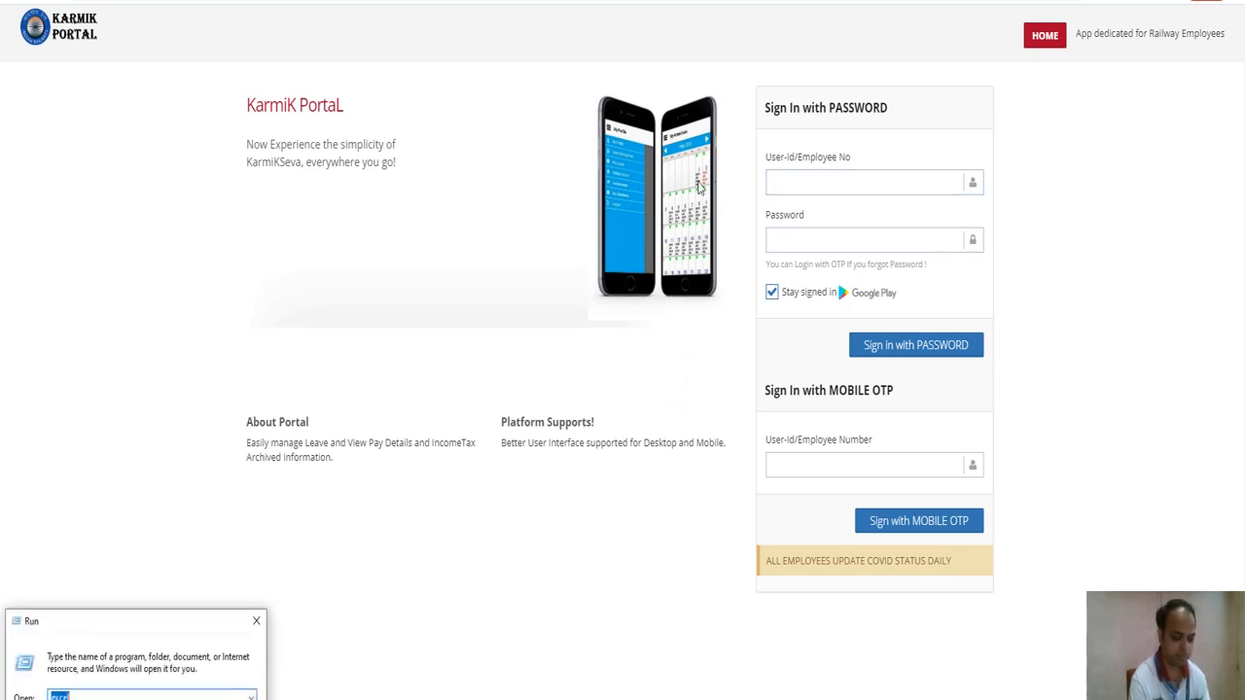
text(notepad)
key(Return)
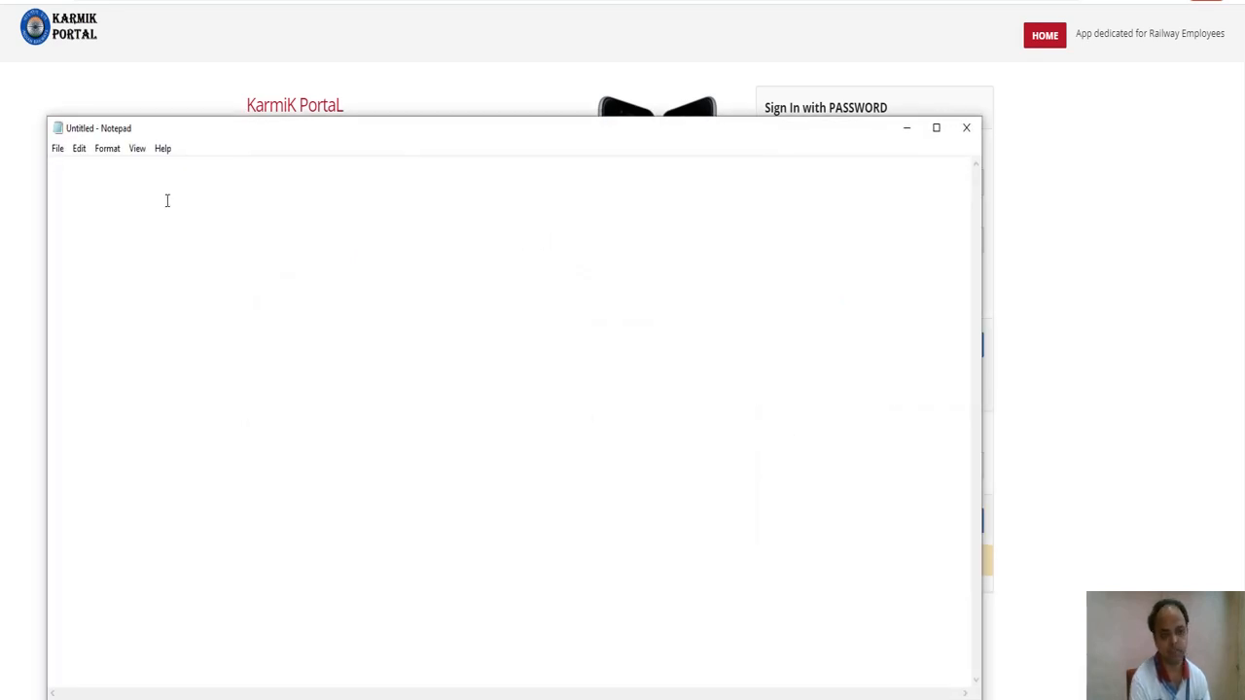
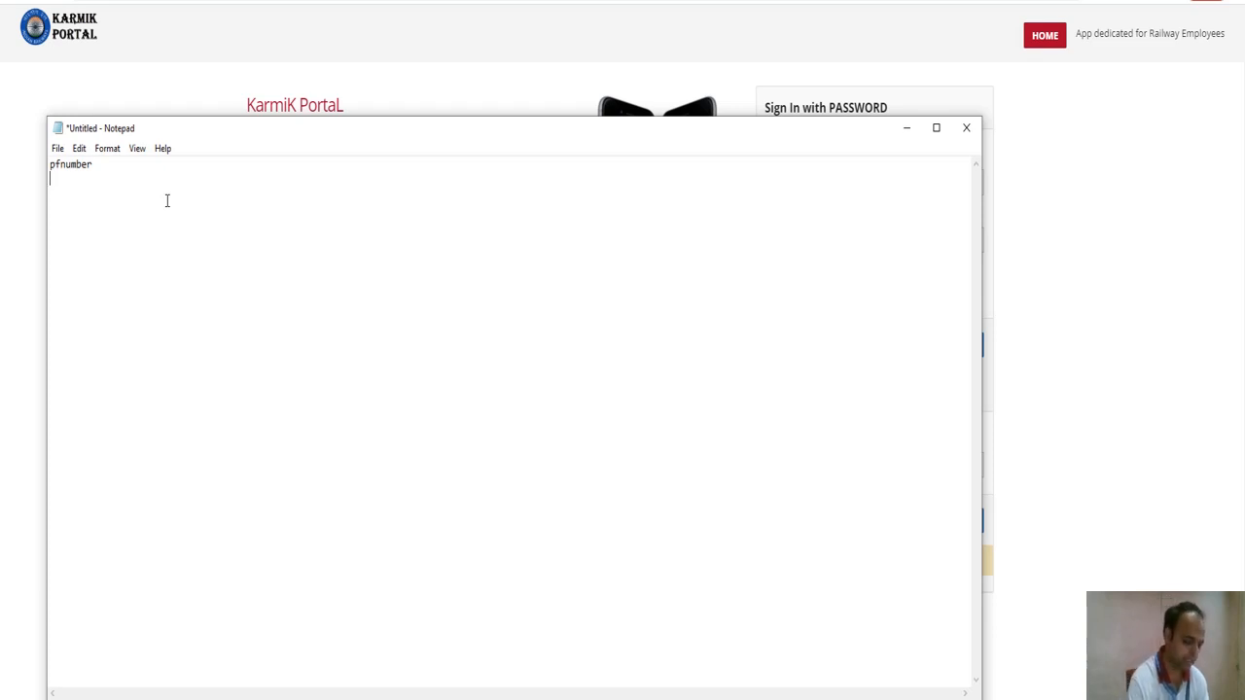
Write 'pfnumber', the date format DD.MM.YYYY, and an example date on separate lines.
key(Return)
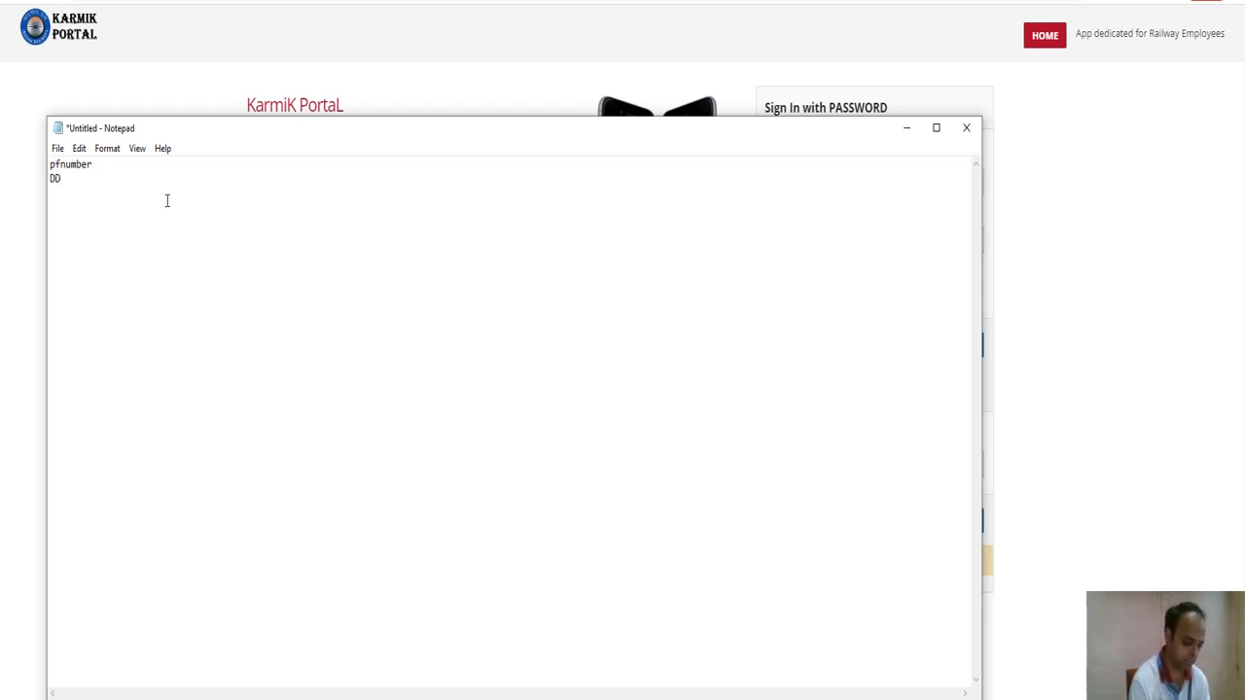
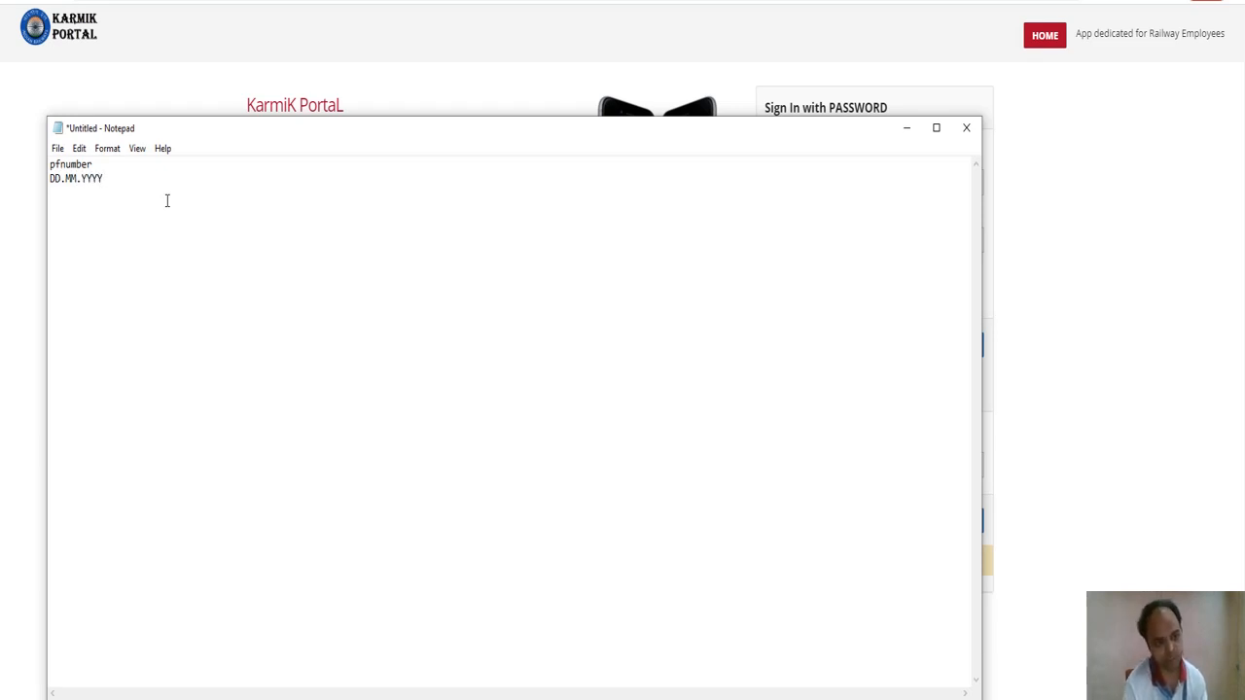
key(Return)
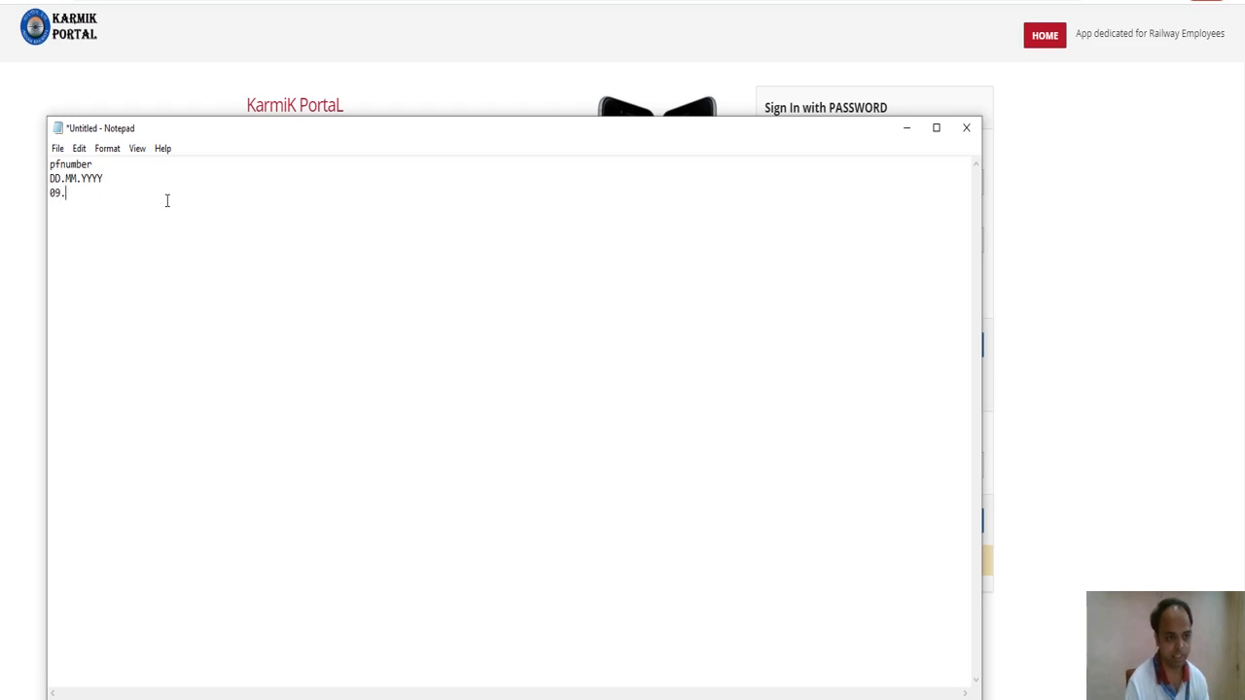
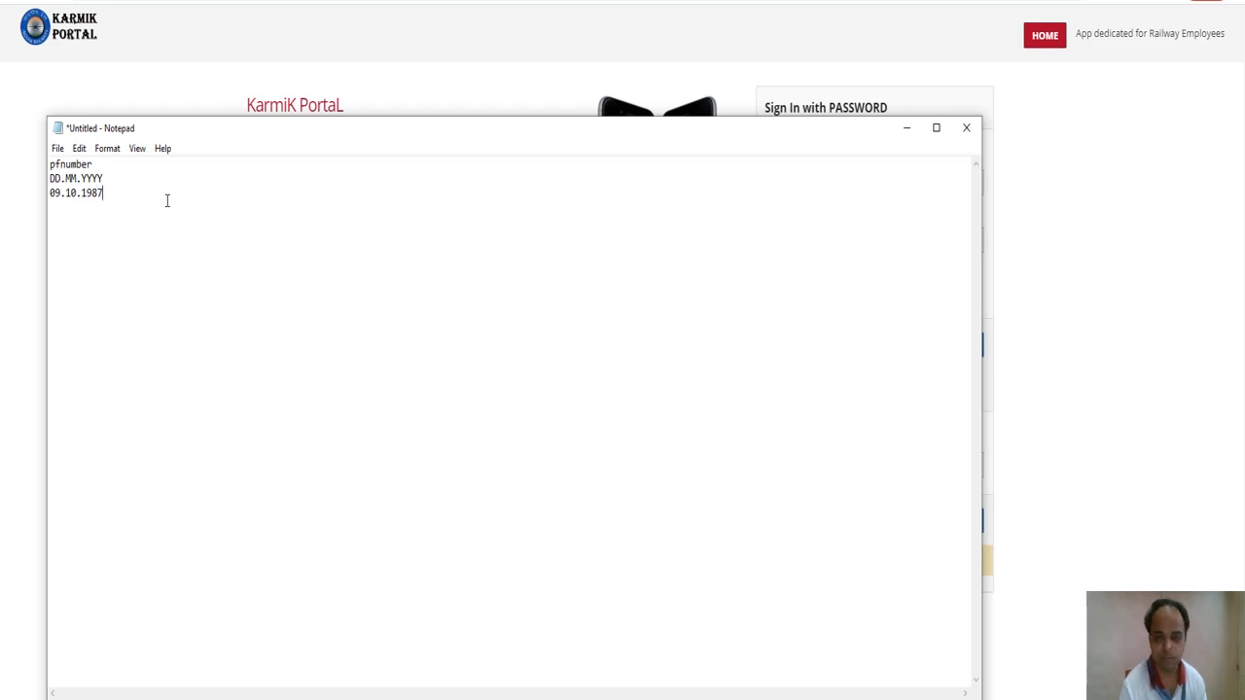
Sign in to Karmik Portal with the employee number and password, then open Online CBT.
click(907, 127)
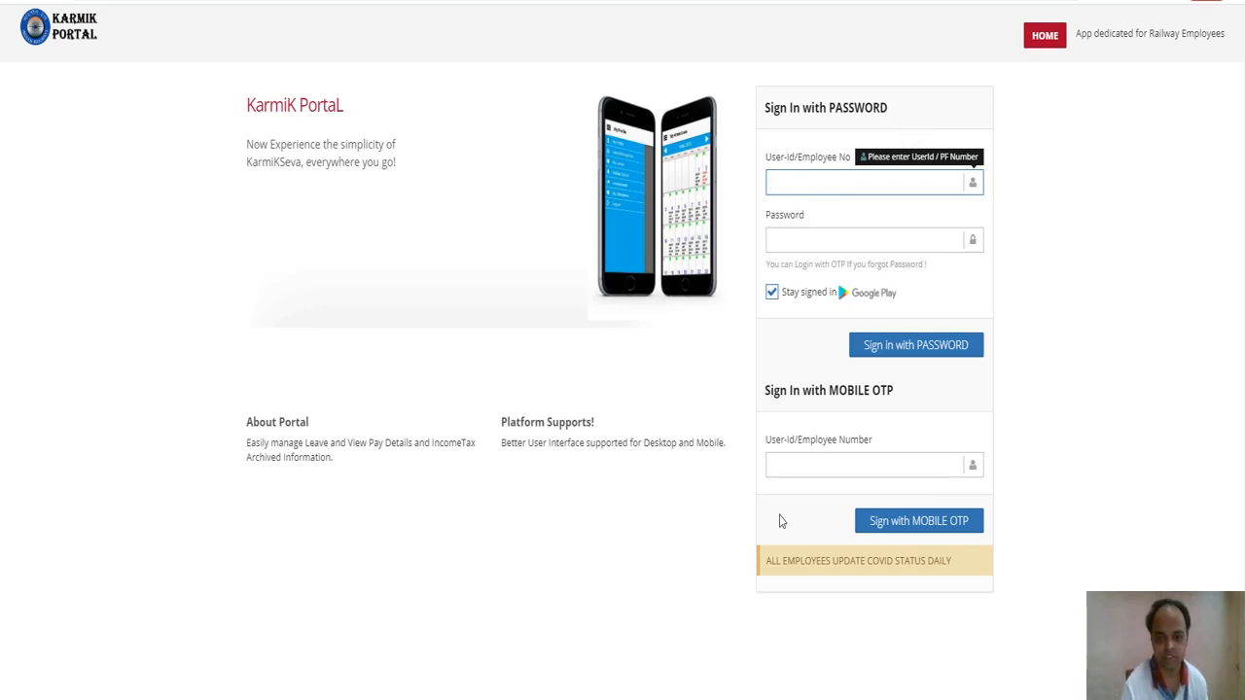
click(792, 235)
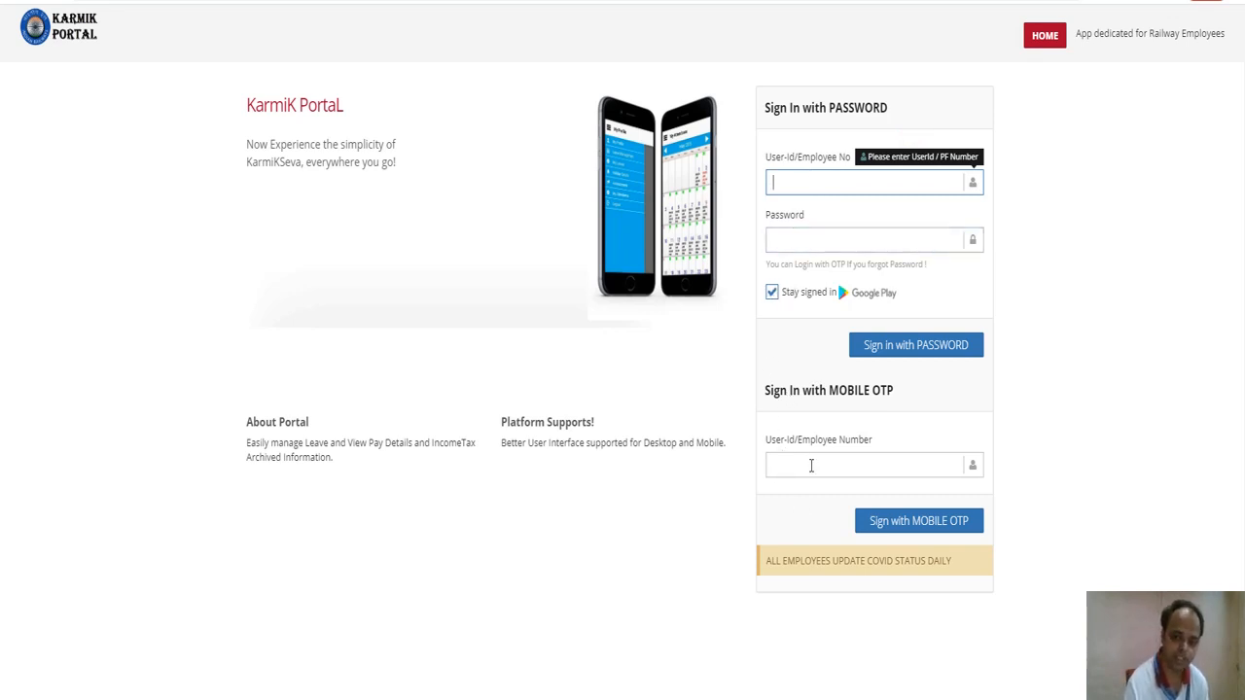
click(887, 463)
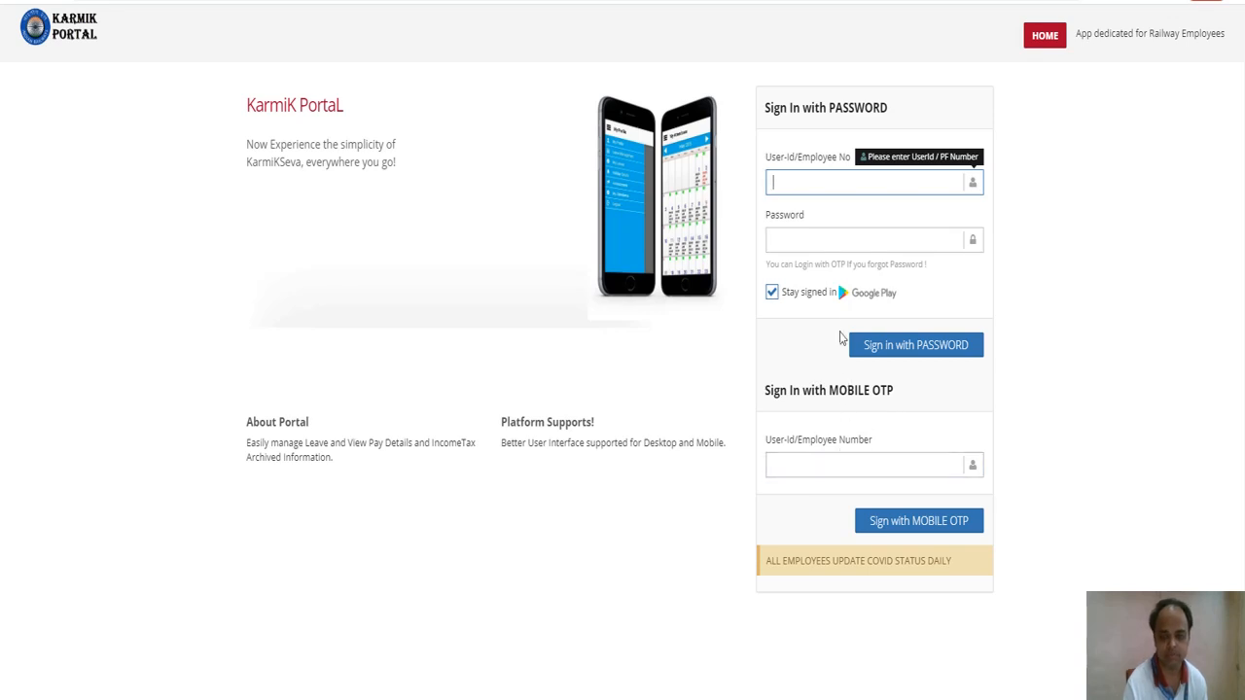
click(771, 182)
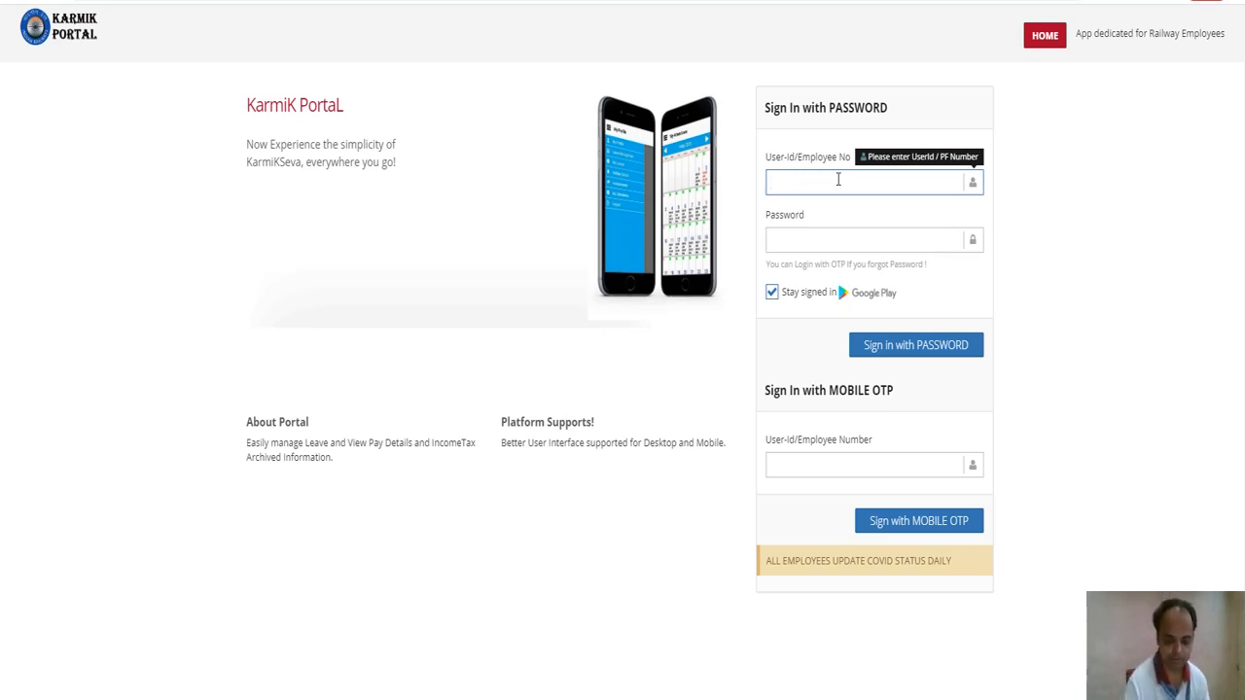
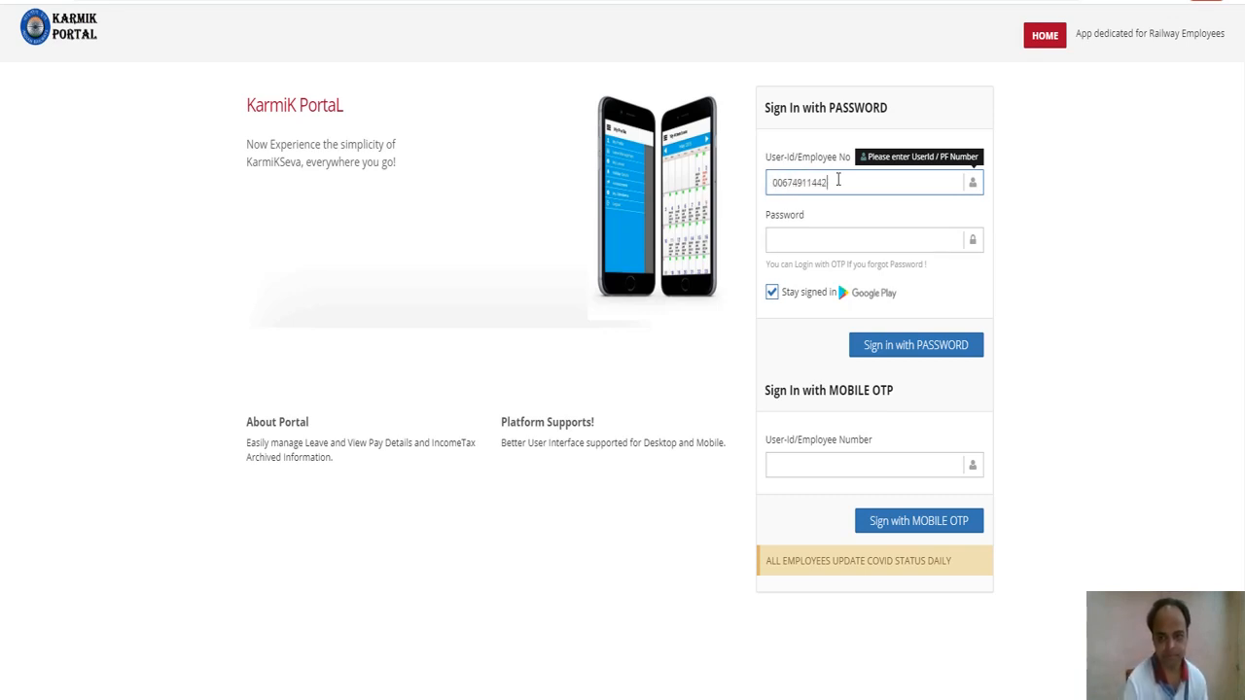
key(Tab)
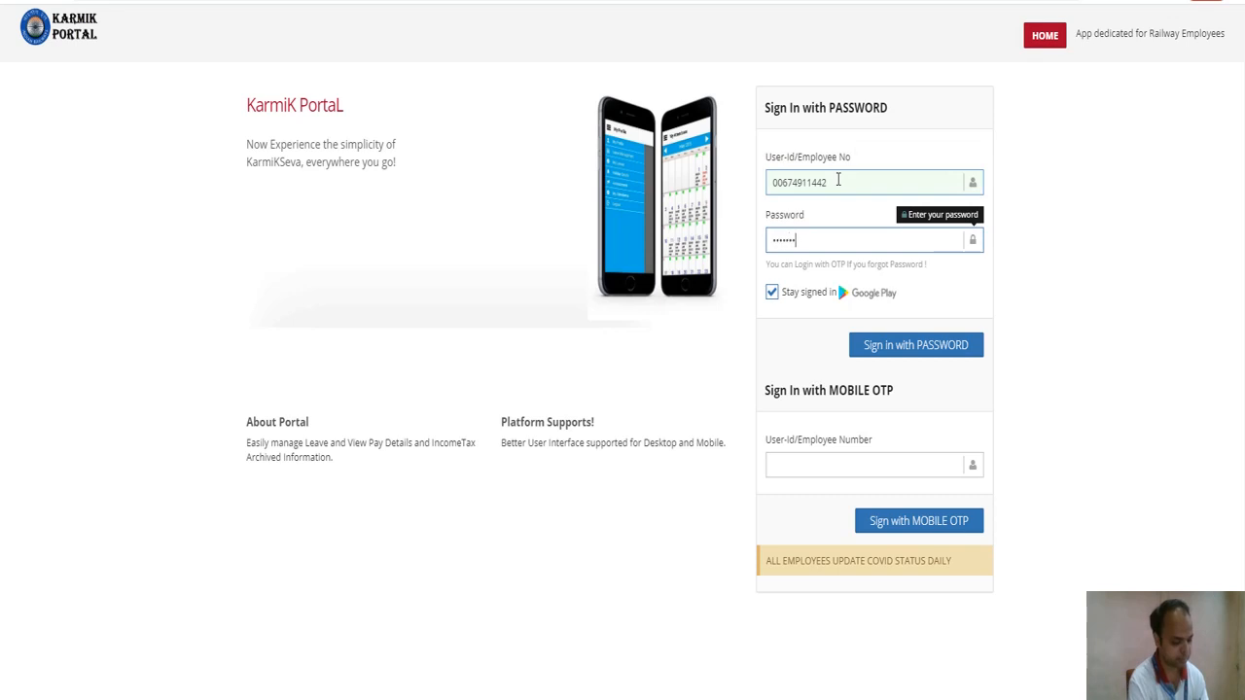
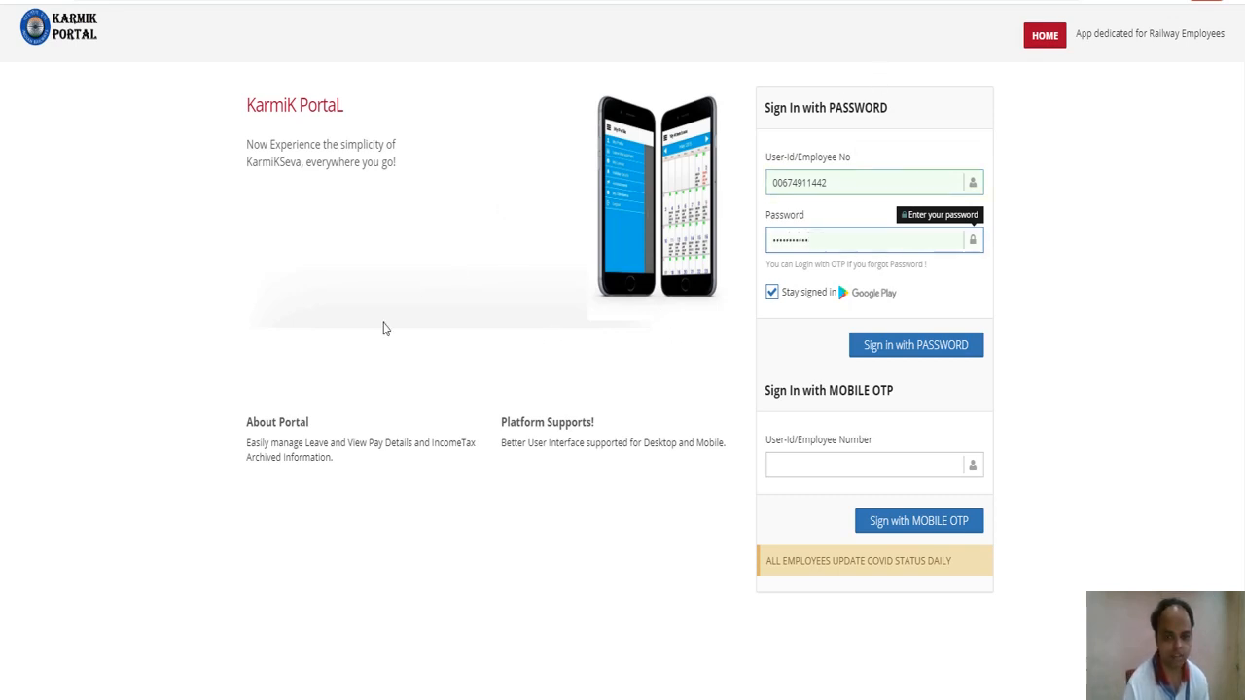
key(Return)
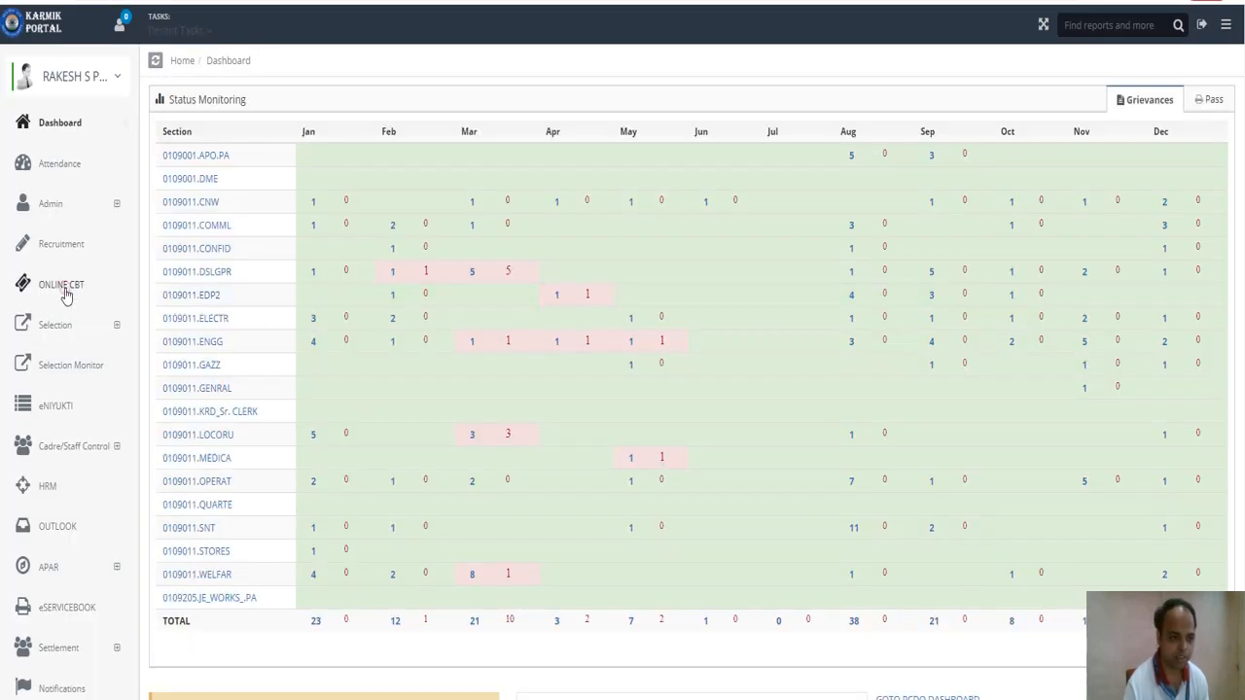
click(64, 292)
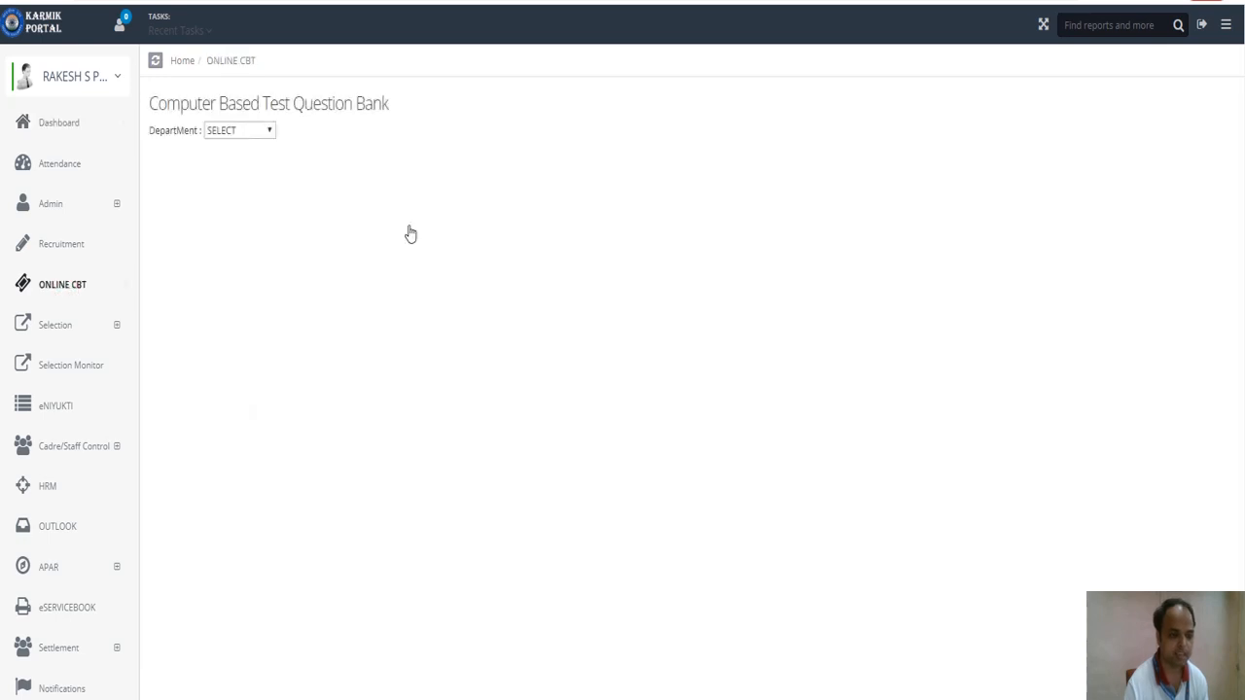
Pick the PERSONNEL department, go to Exam Setup and open the OS LDCE Quota questions.
click(247, 131)
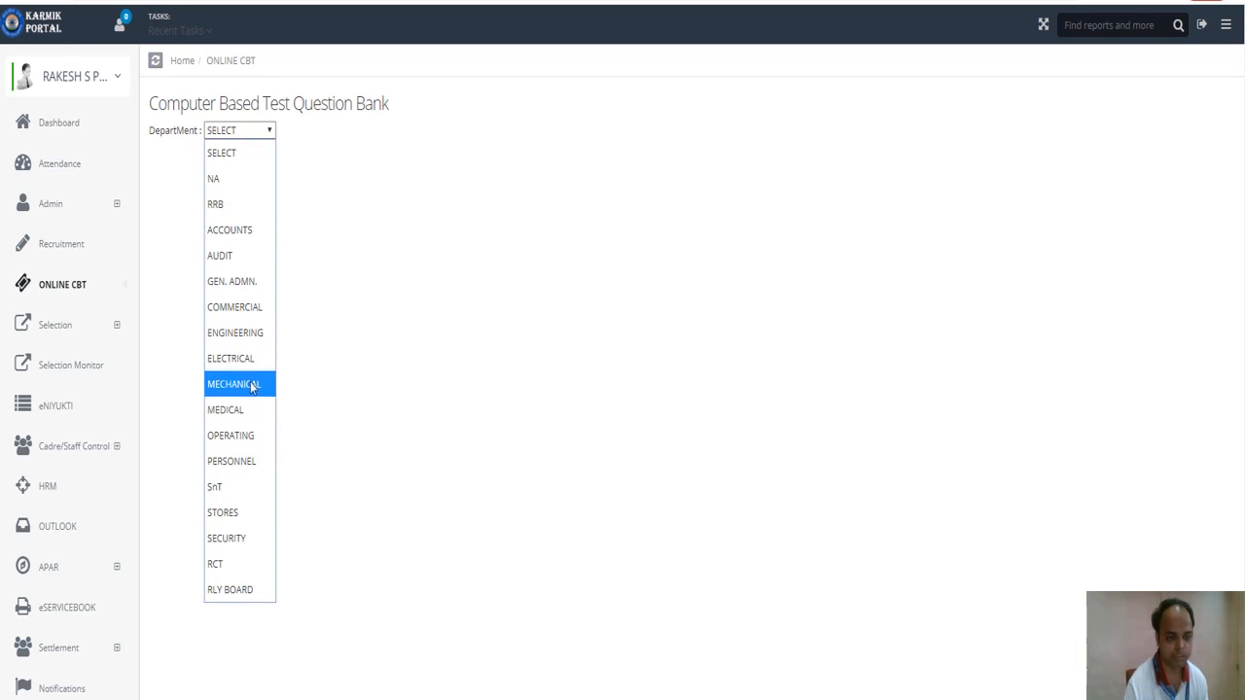
click(242, 471)
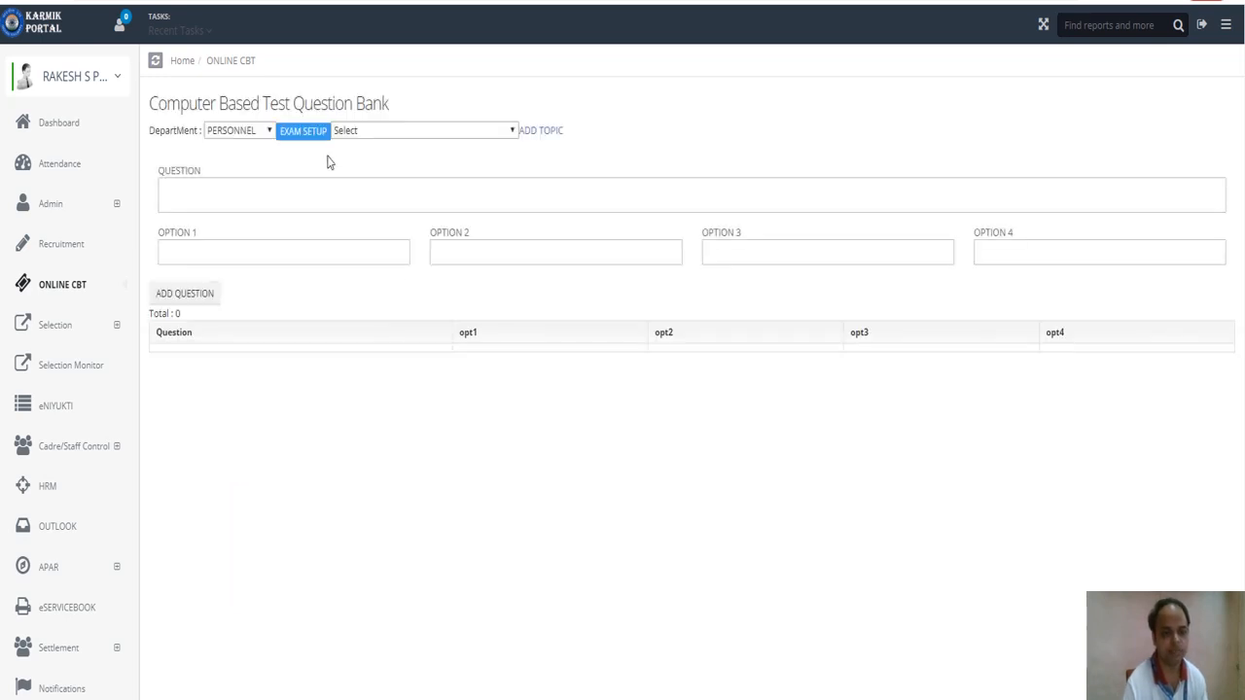
click(304, 132)
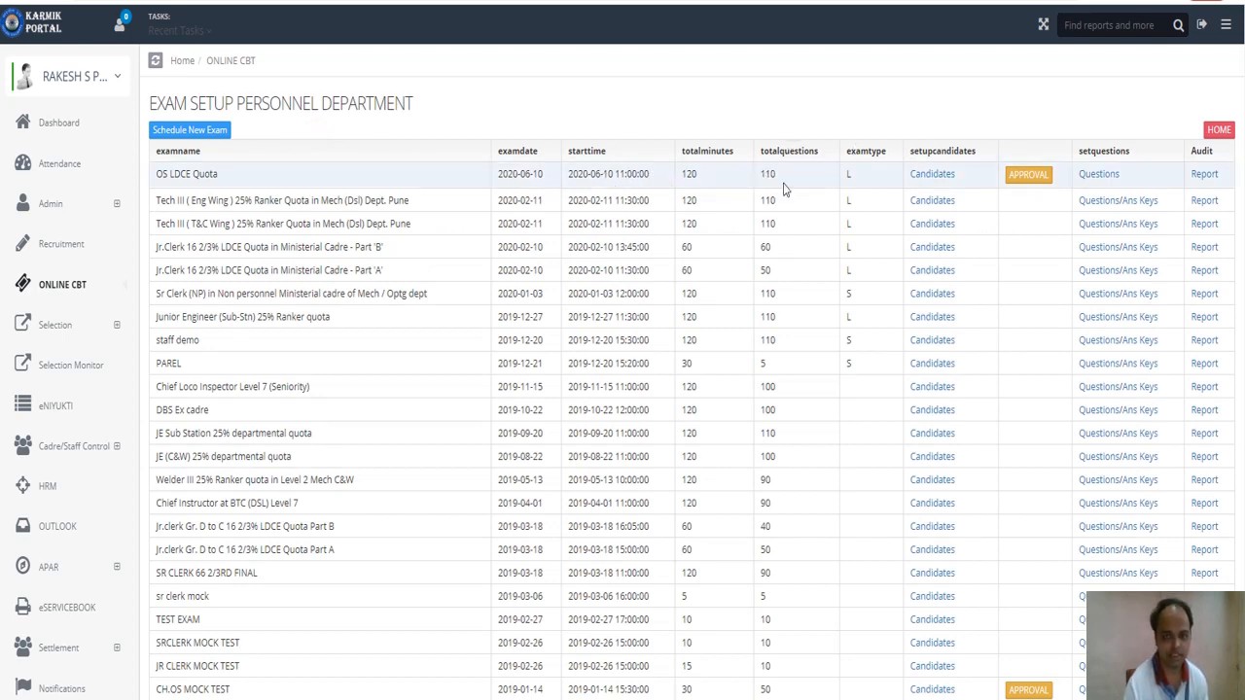
click(1098, 174)
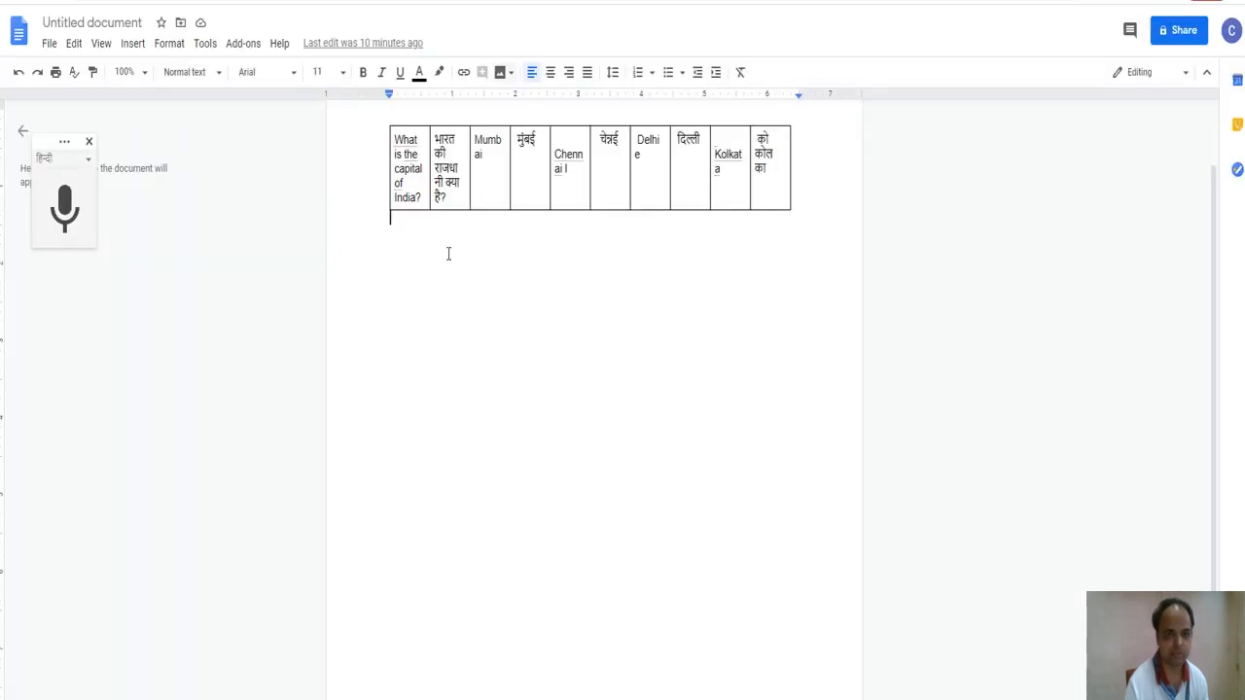
Select all ten cells of the bilingual quiz row in the Google Docs table.
scroll(524, 387, up, 1)
scroll(522, 381, down, 1)
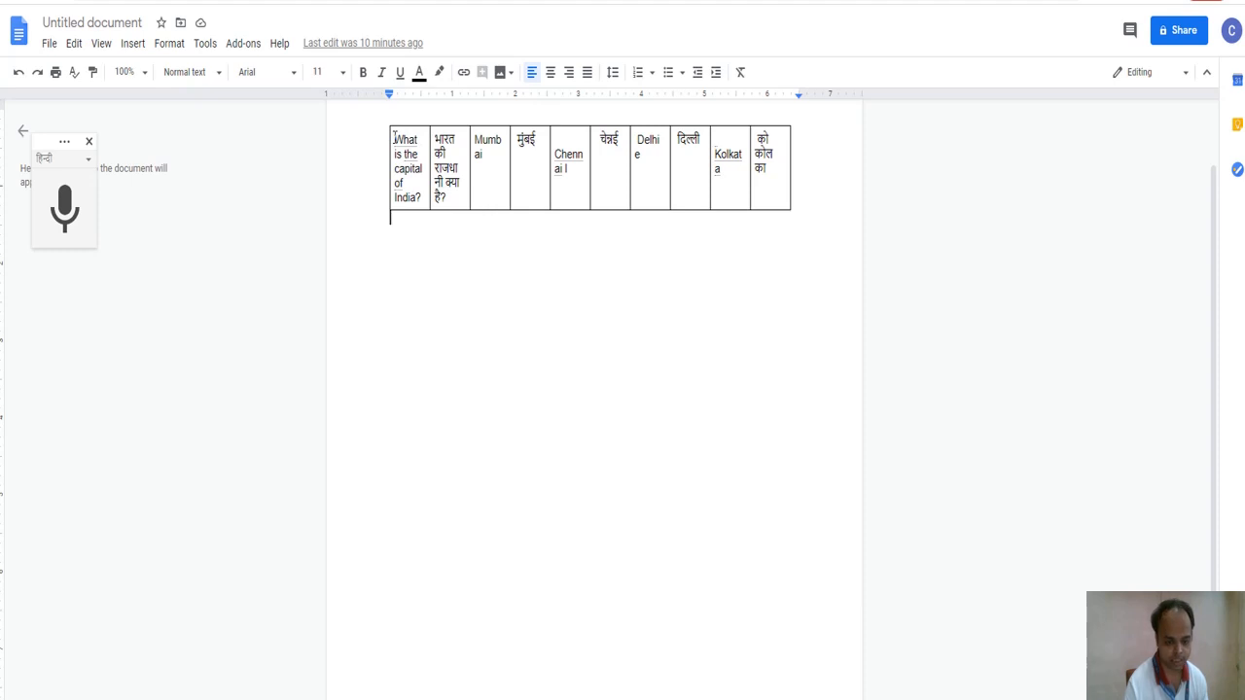
drag(393, 137, 792, 197)
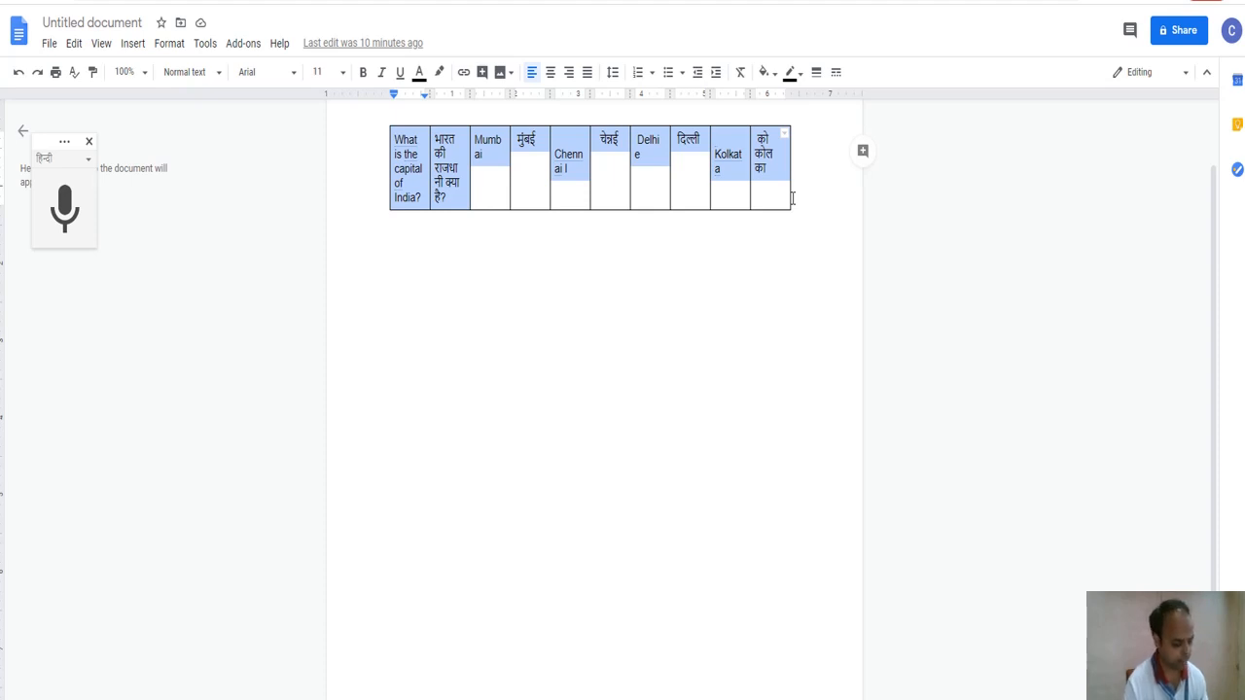
Launch Excel from the Run box with 'excel'.
key(super+r)
text(excel)
key(Return)
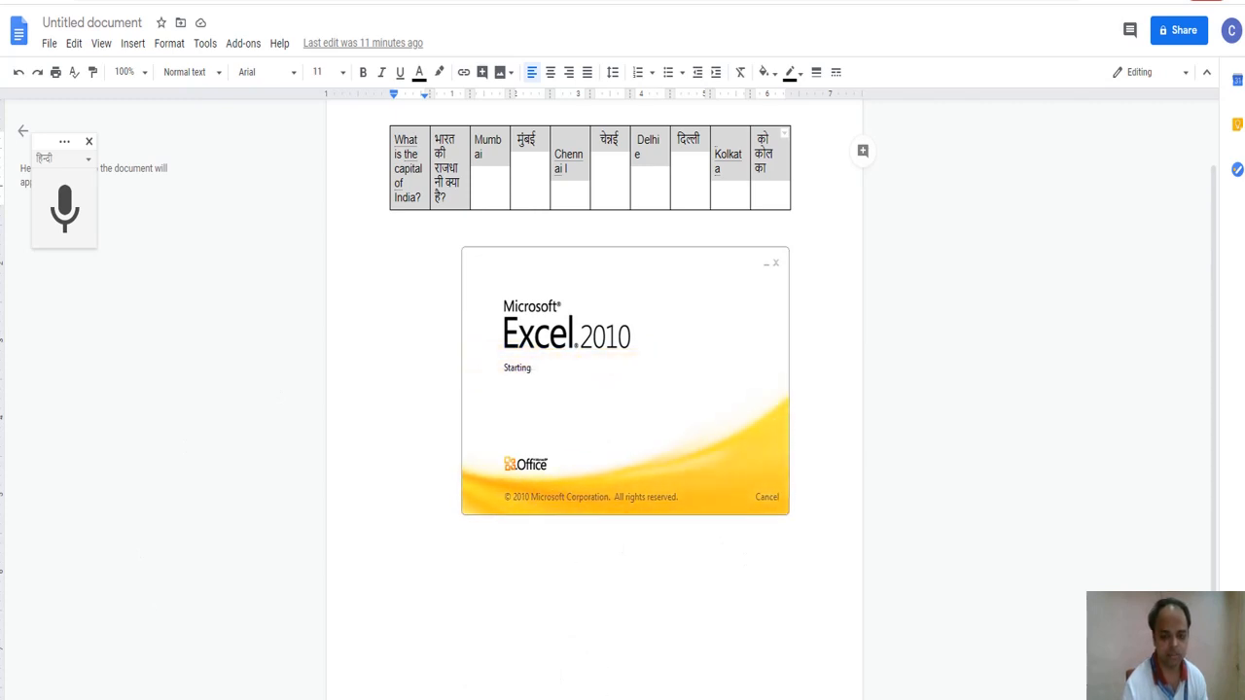
Close the Office activation warning over the pasted row A1:J1 and show the File Info page.
click(78, 104)
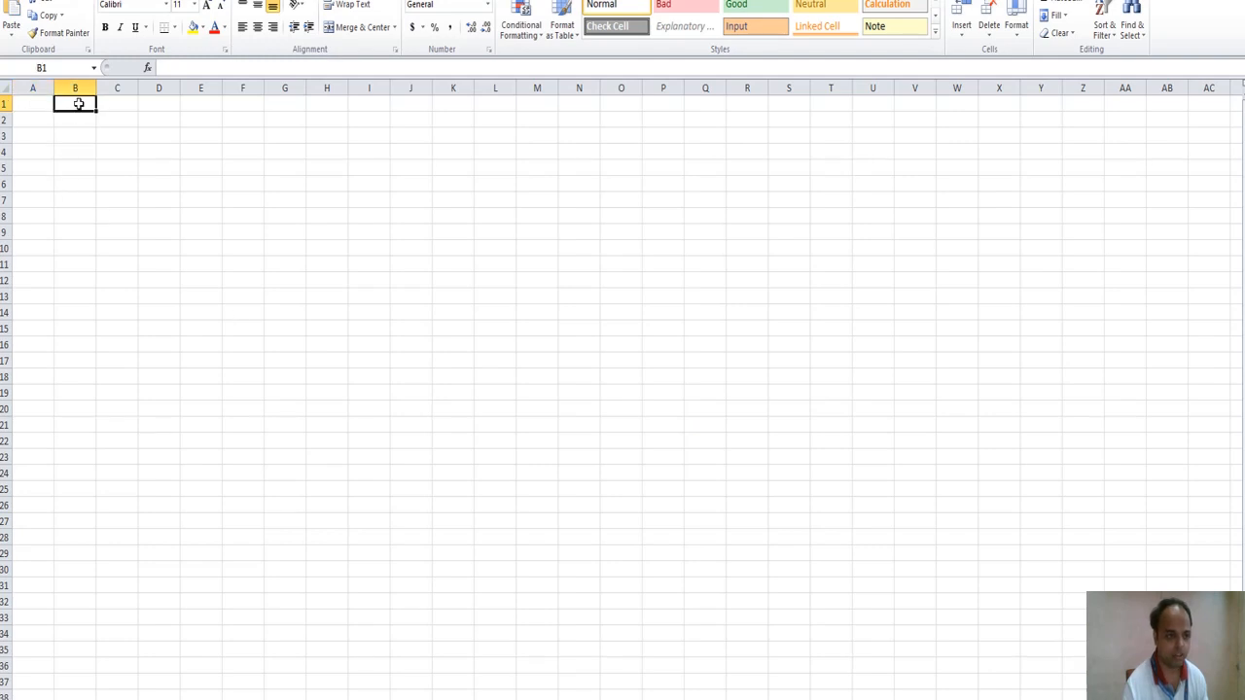
click(26, 105)
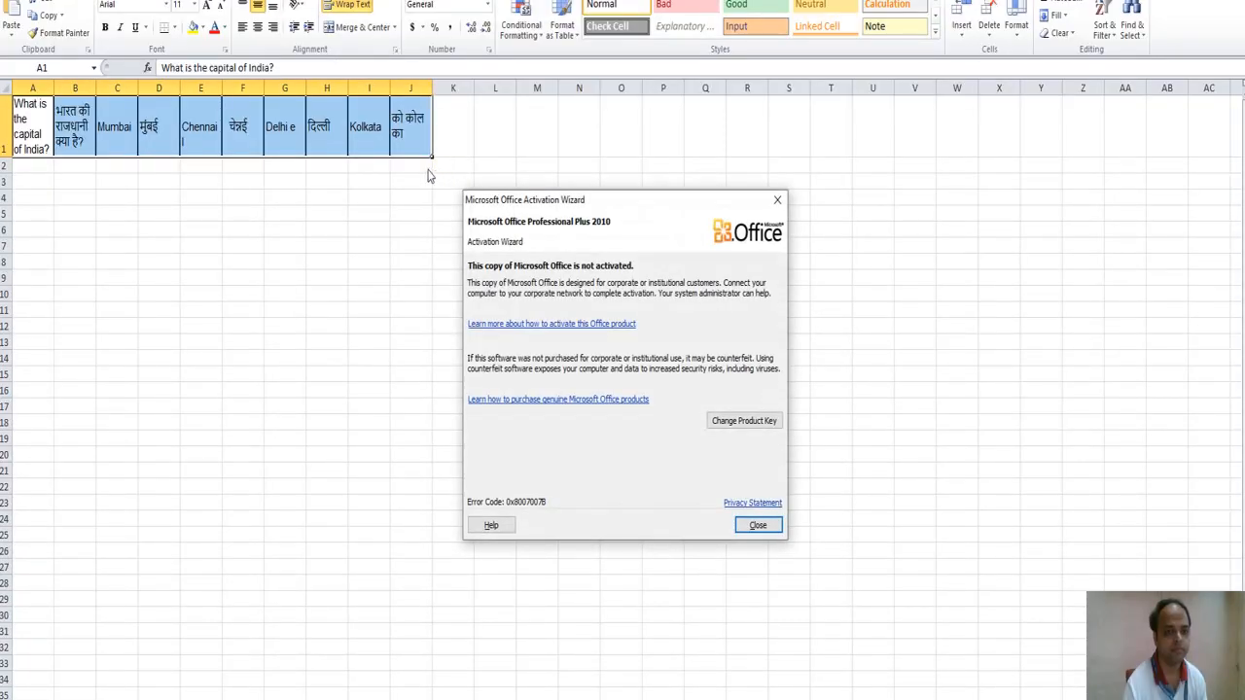
click(758, 525)
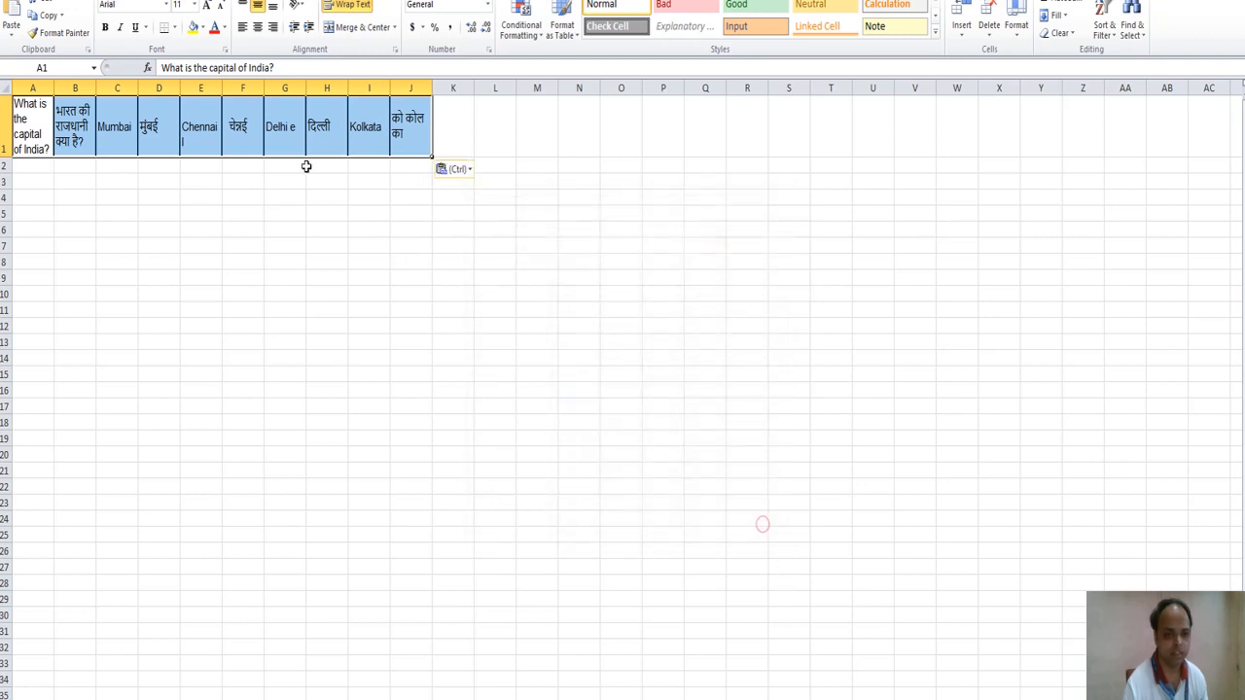
click(415, 122)
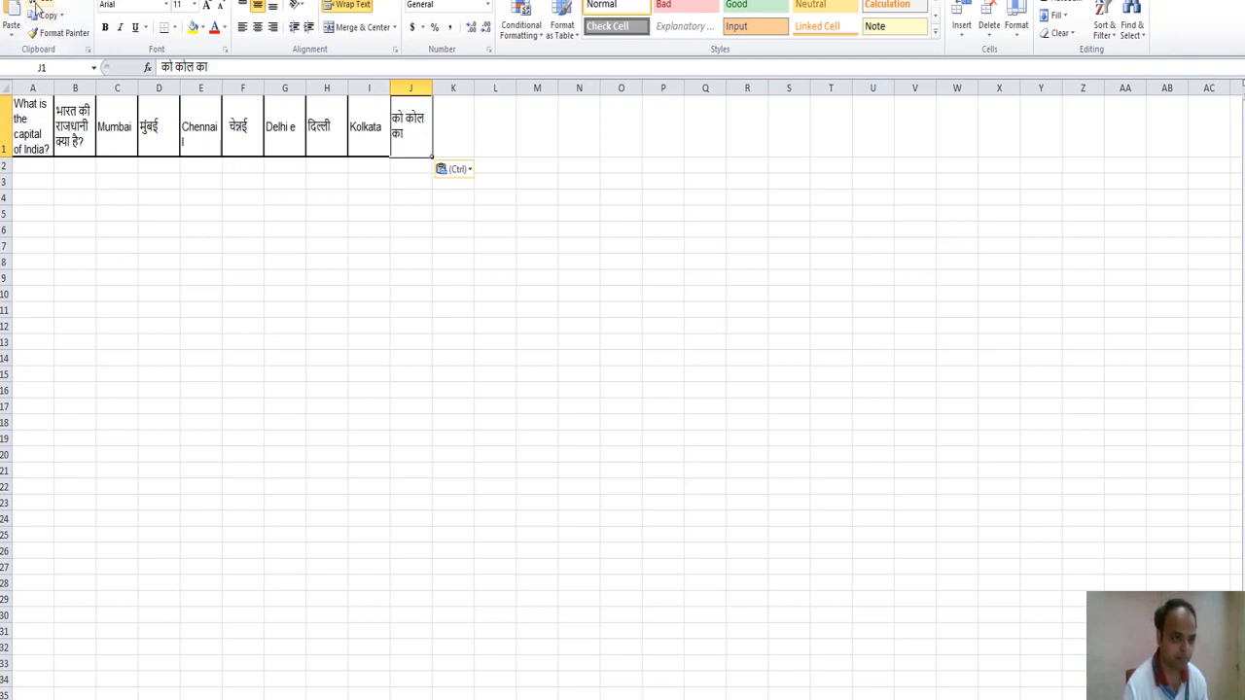
key(alt+f)
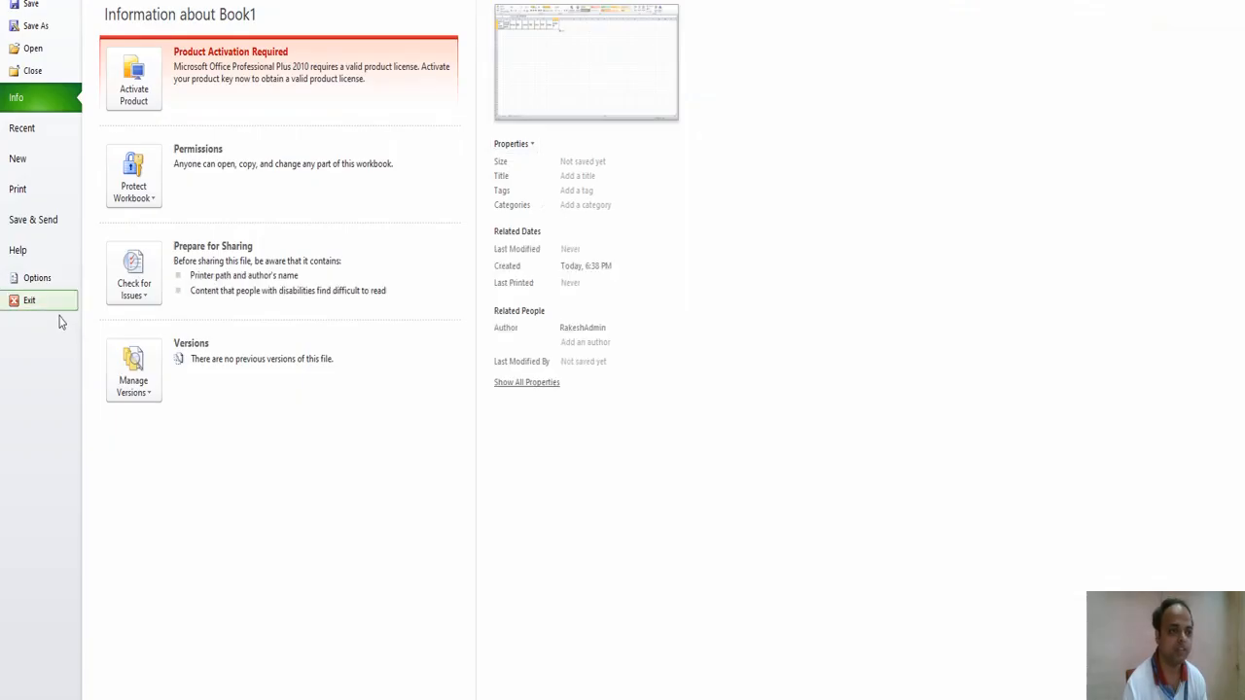
Save the workbook as 'qbtest' in Excel 97-2003 Workbook format.
key(Escape)
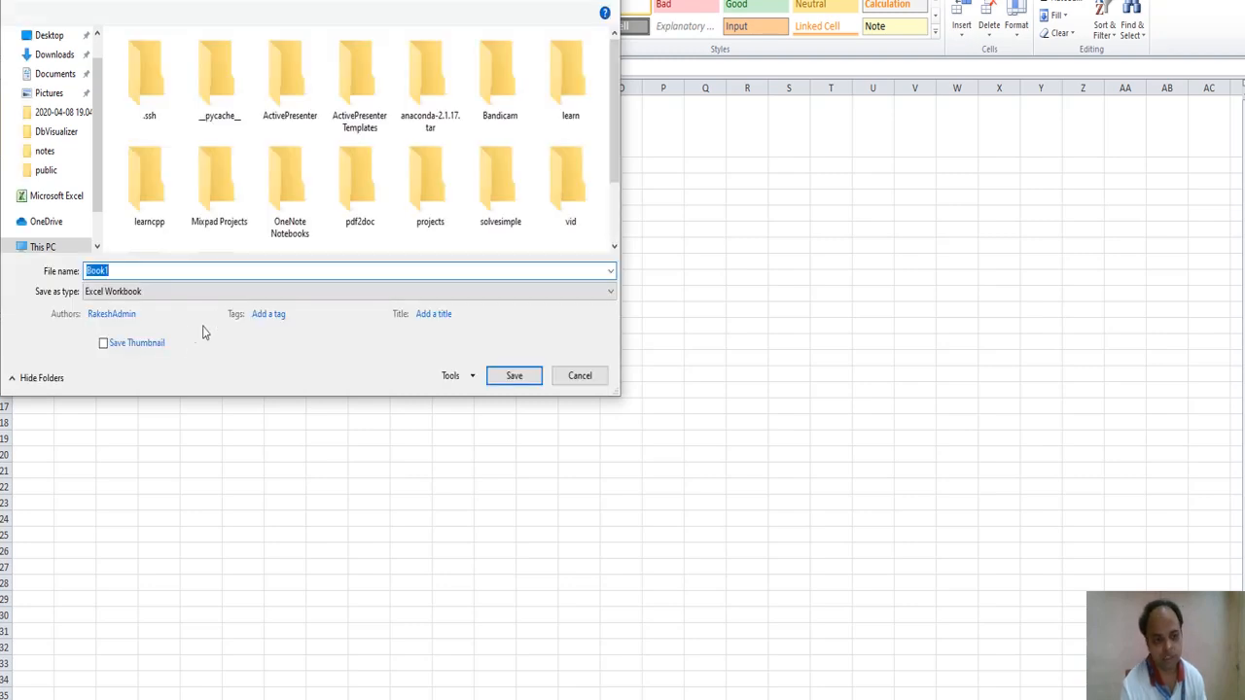
click(148, 294)
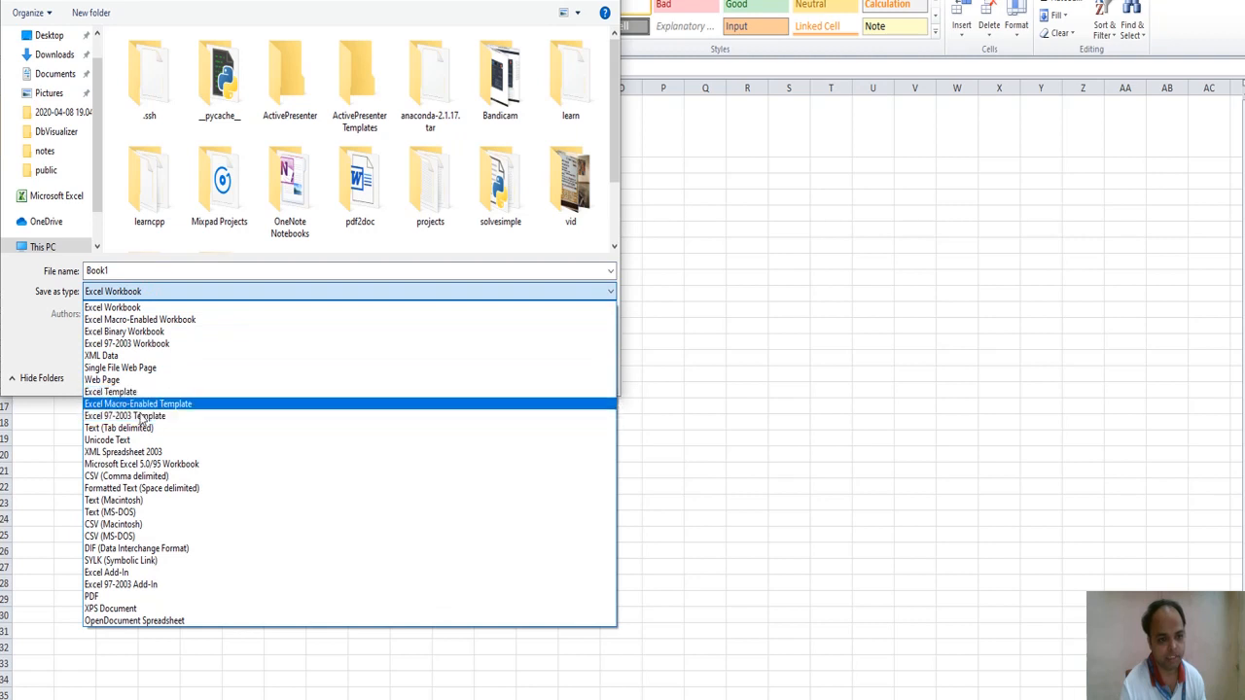
click(175, 344)
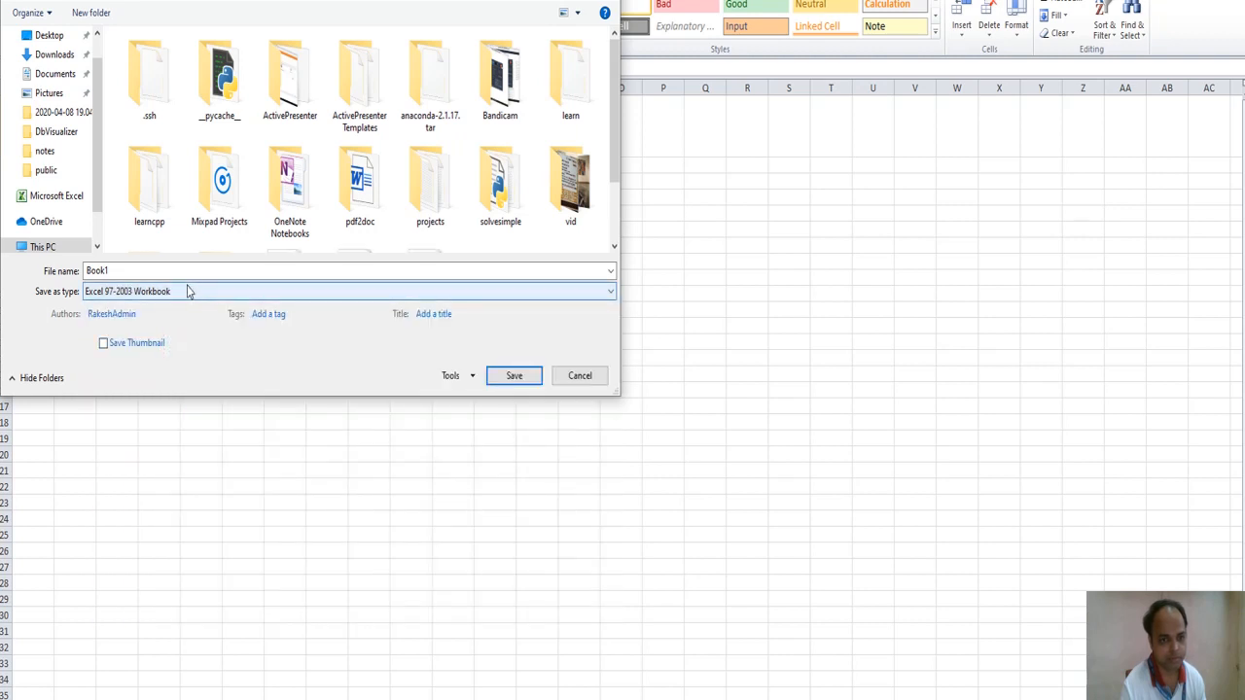
click(139, 271)
double_click(137, 271)
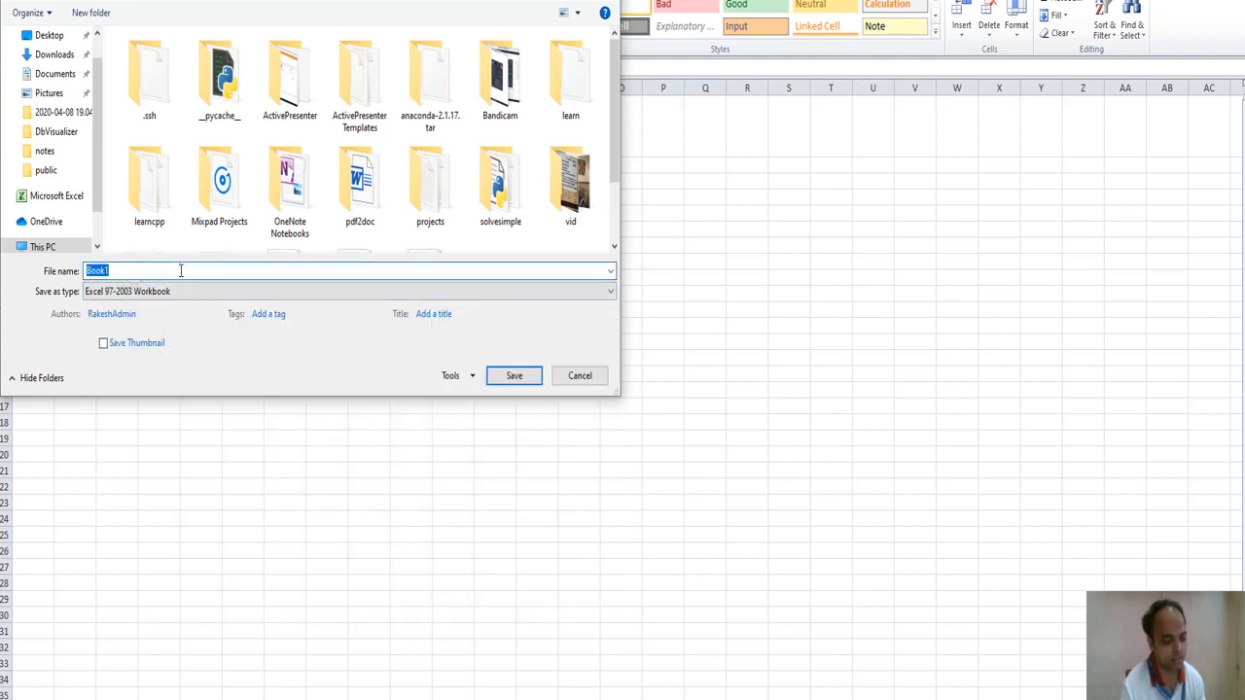
text(qbte)
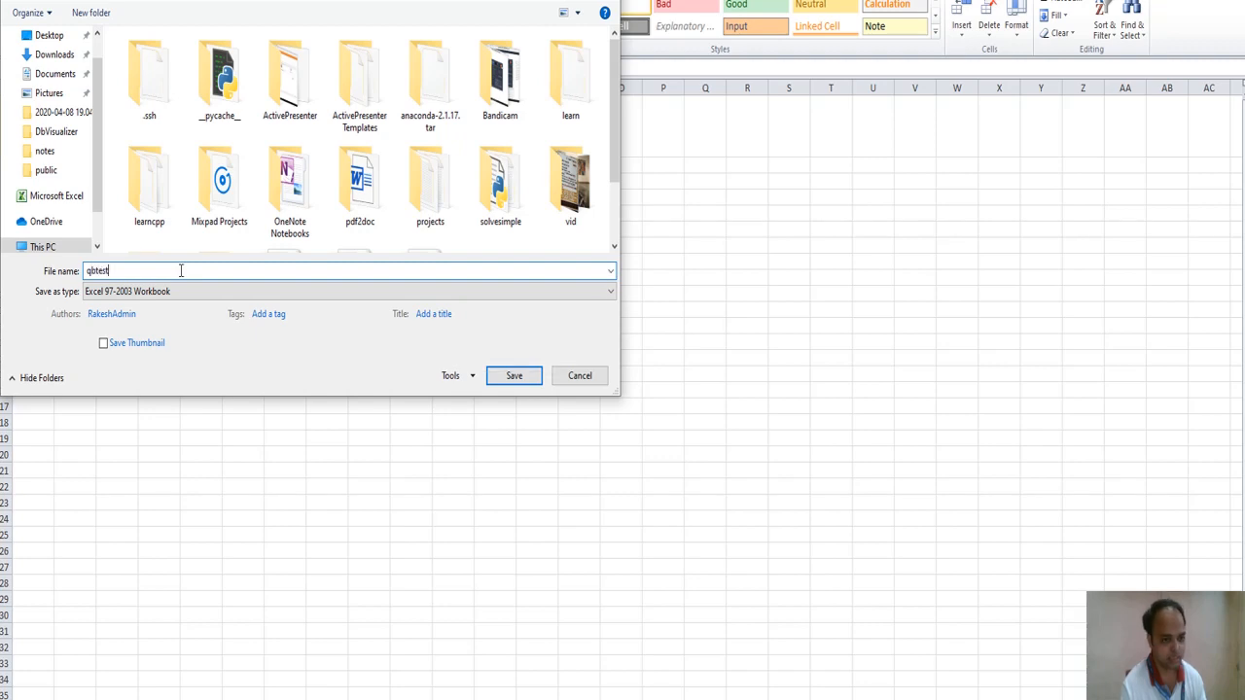
text(st)
drag(513, 0, 533, 41)
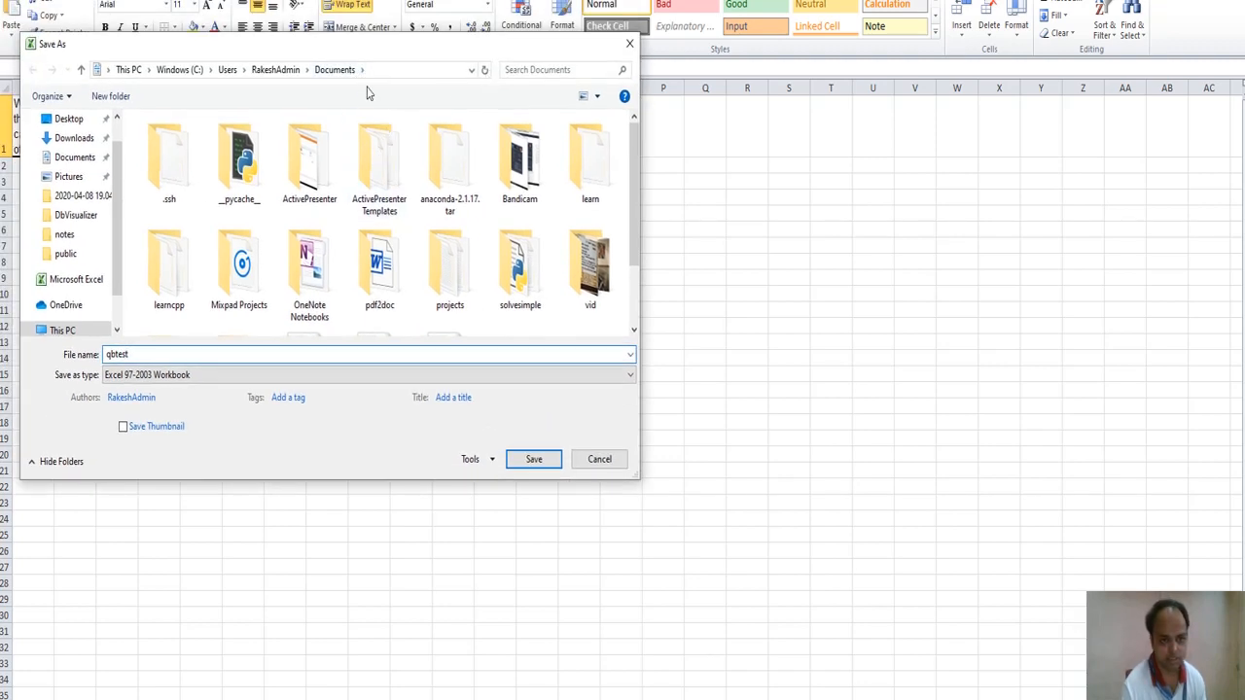
click(543, 462)
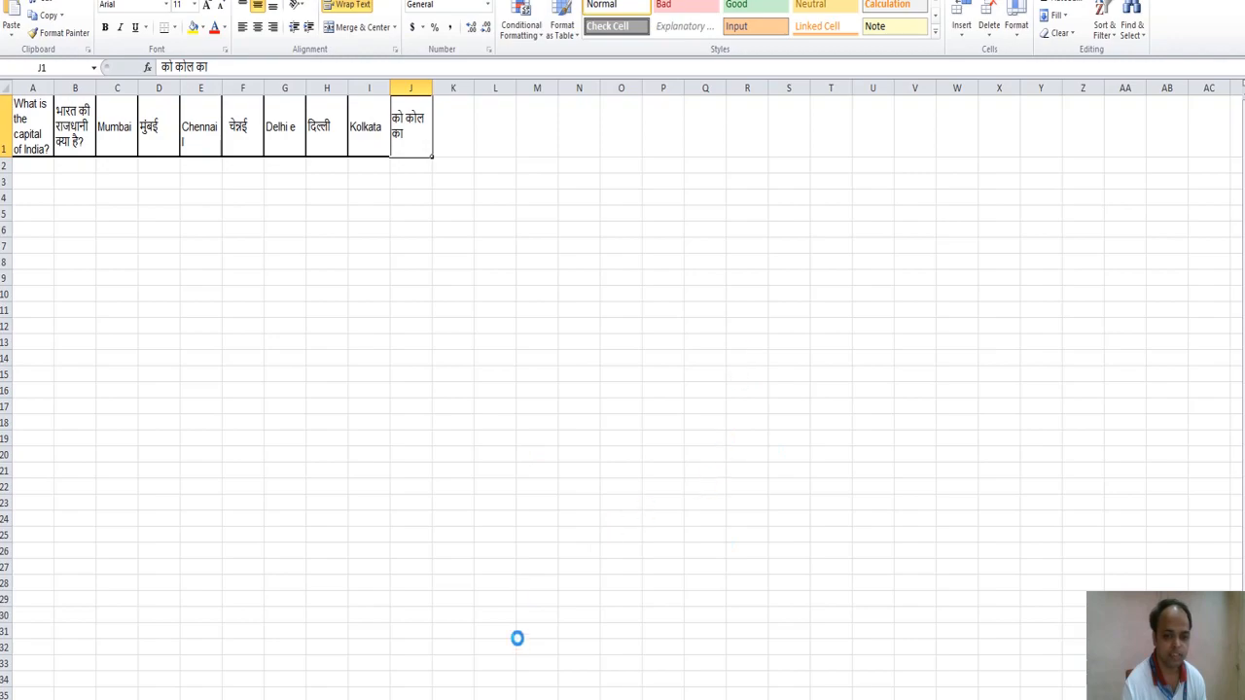
In the Karmik Portal Upload Questions form, choose qbtest.xls from Documents as the file.
click(503, 696)
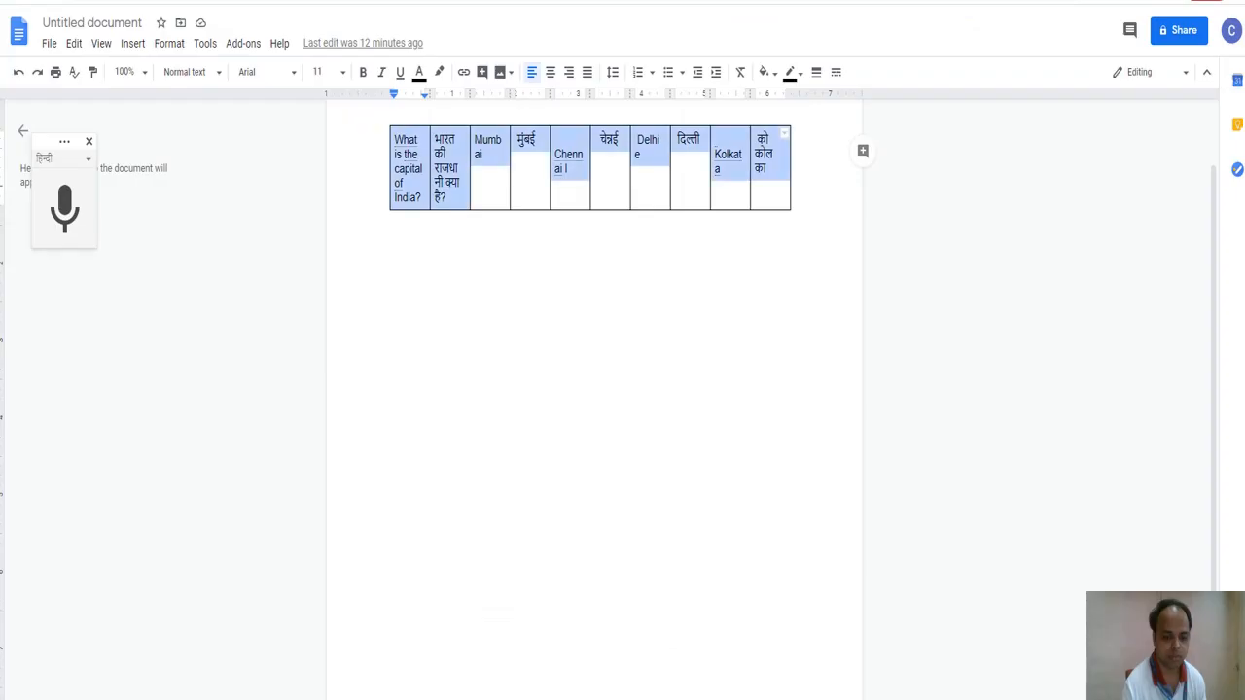
click(209, 2)
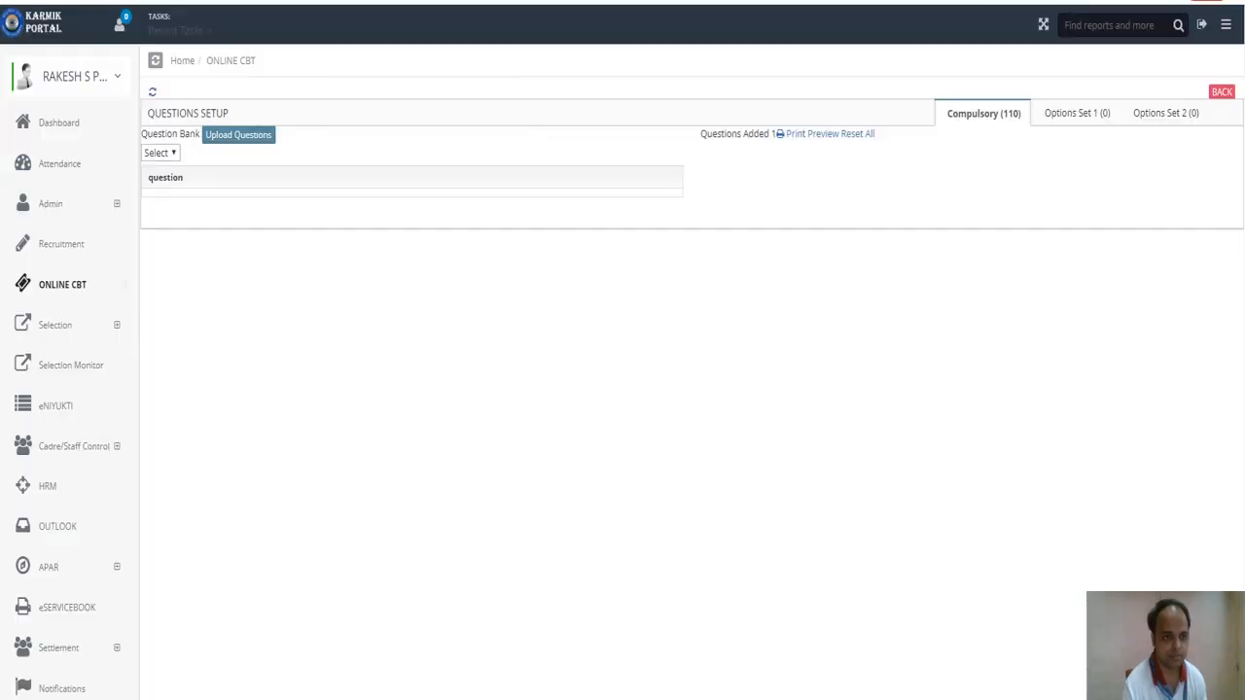
click(257, 142)
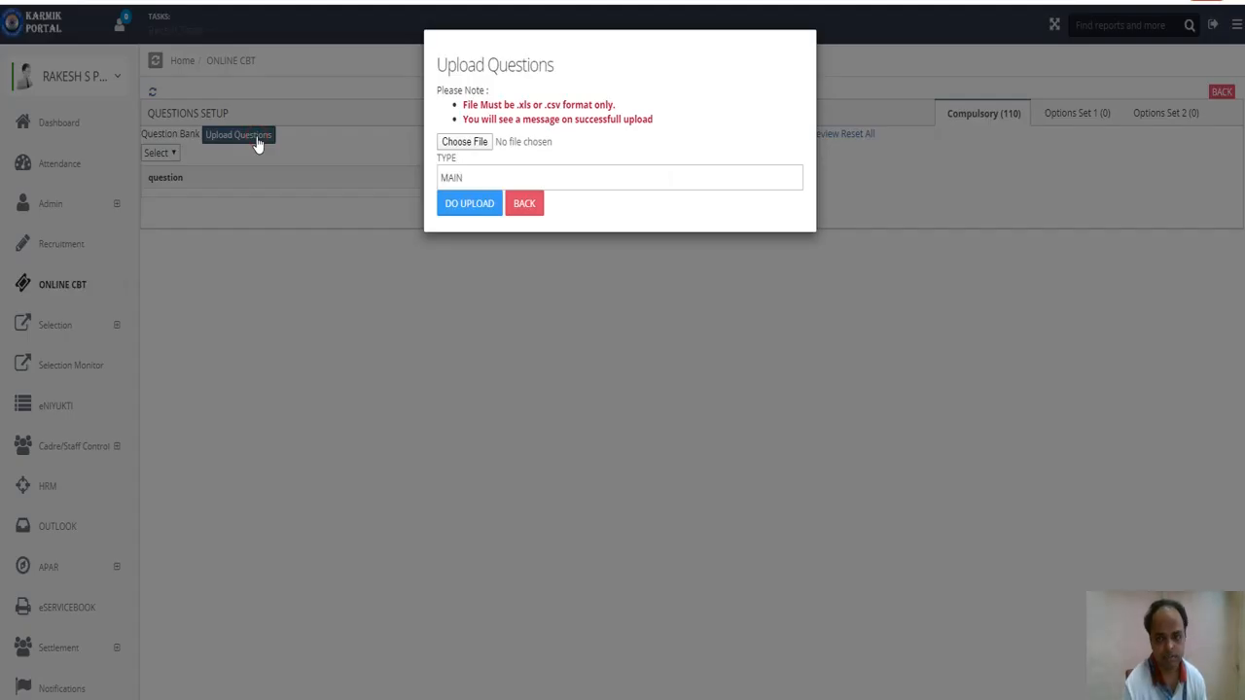
click(457, 143)
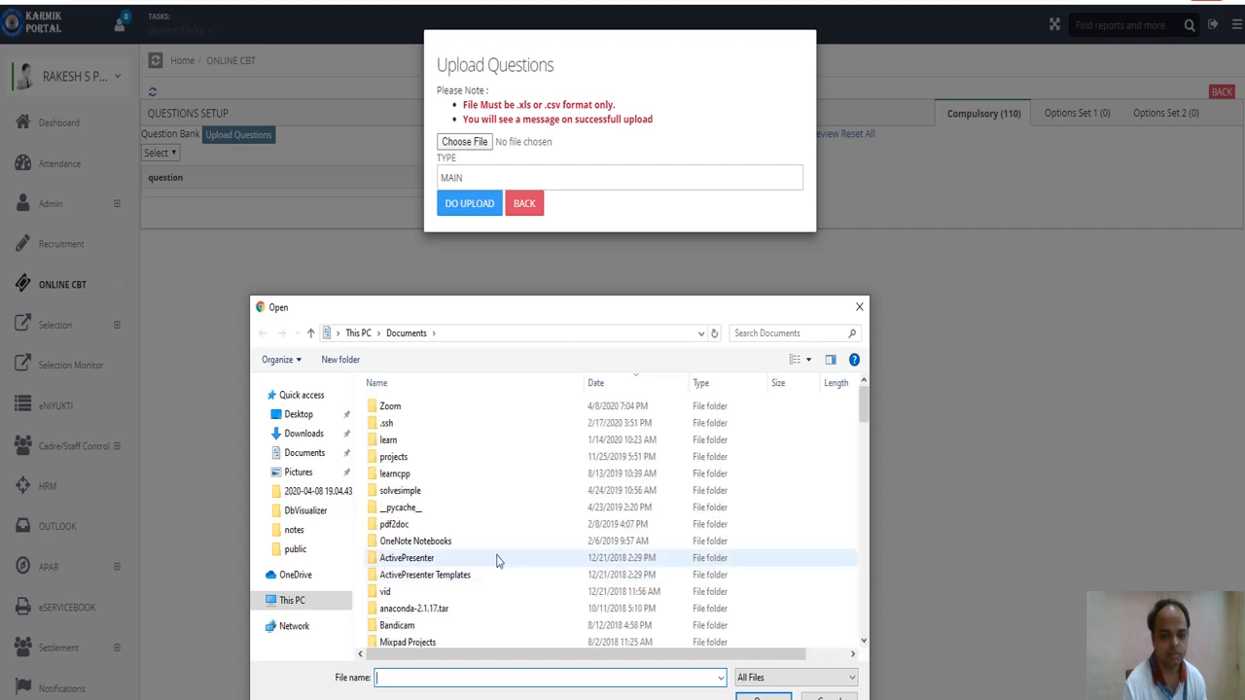
scroll(542, 559, down, 4)
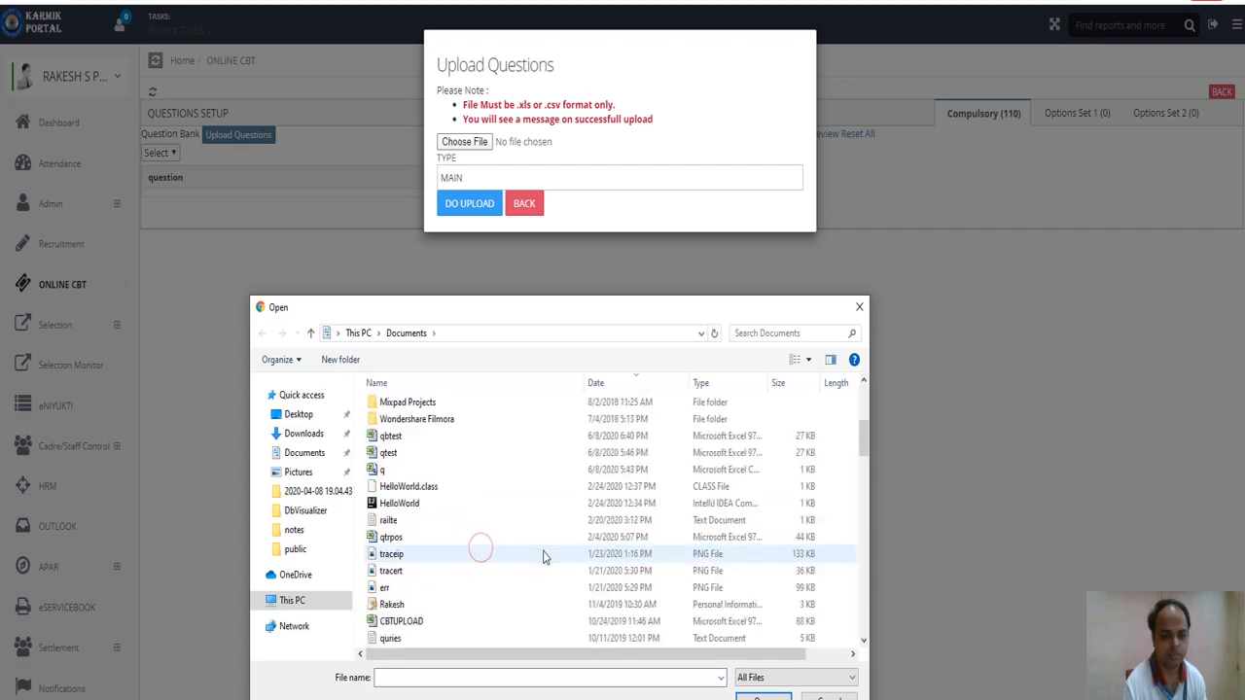
click(394, 437)
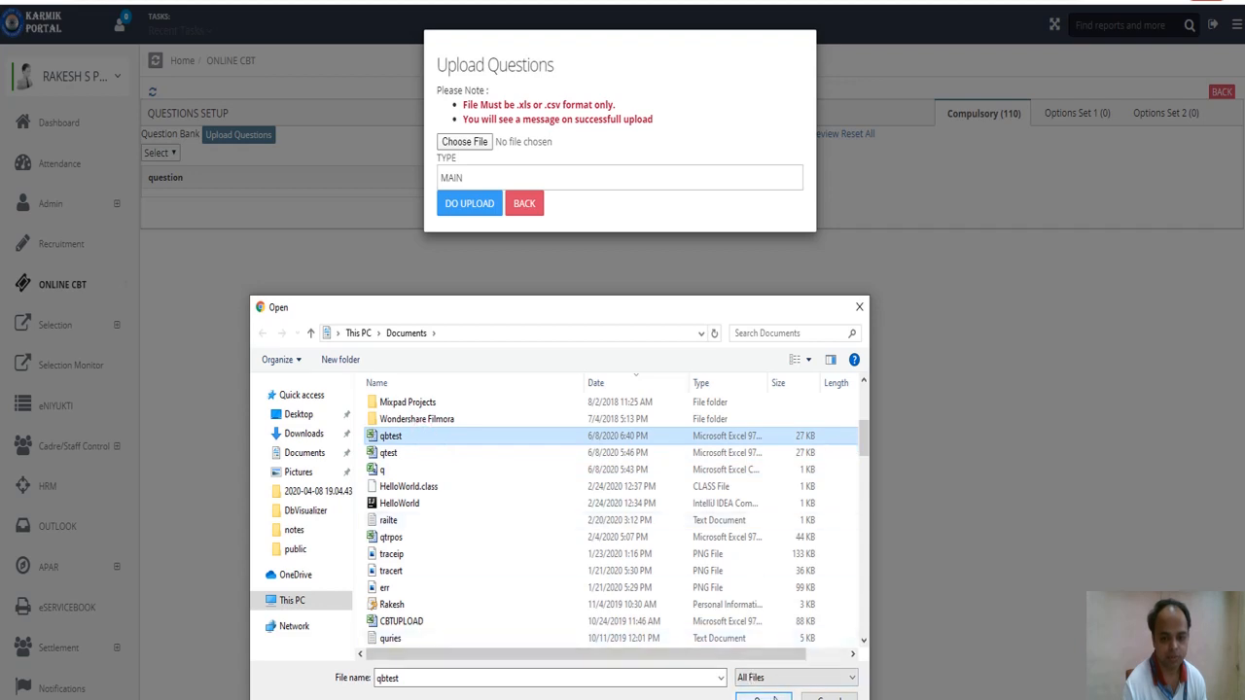
click(767, 697)
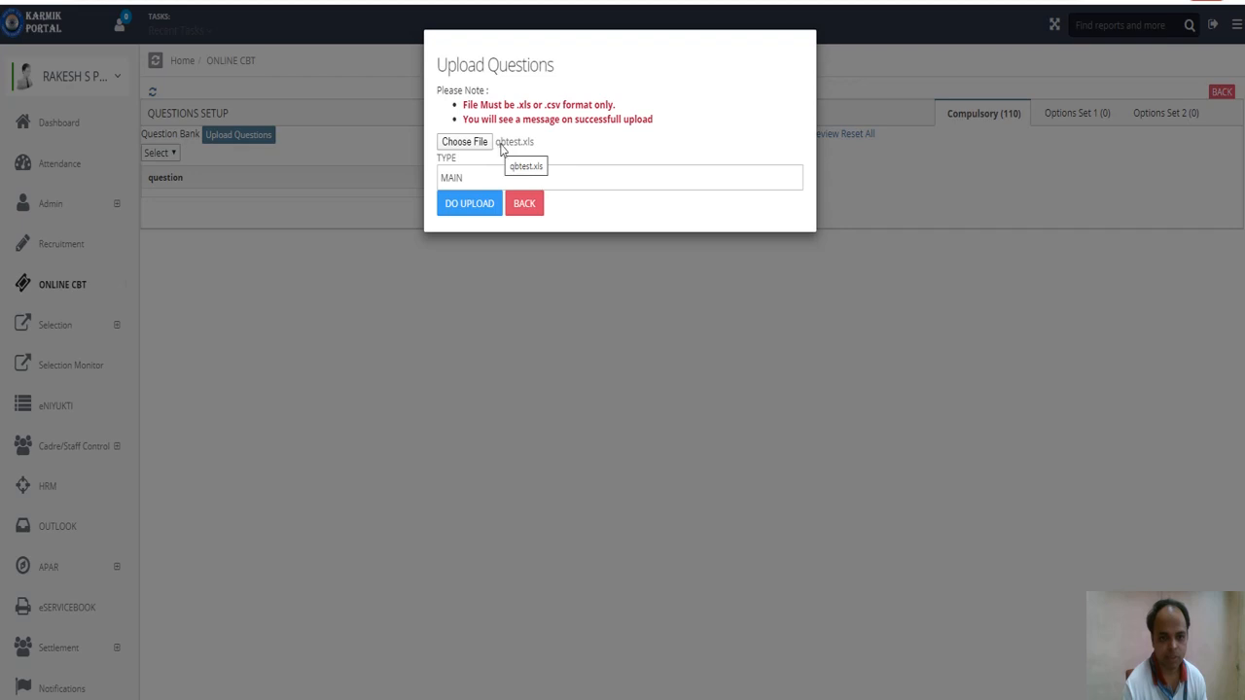
Upload qbtest.xls, close the upload form, and open the question paper's print preview.
click(464, 214)
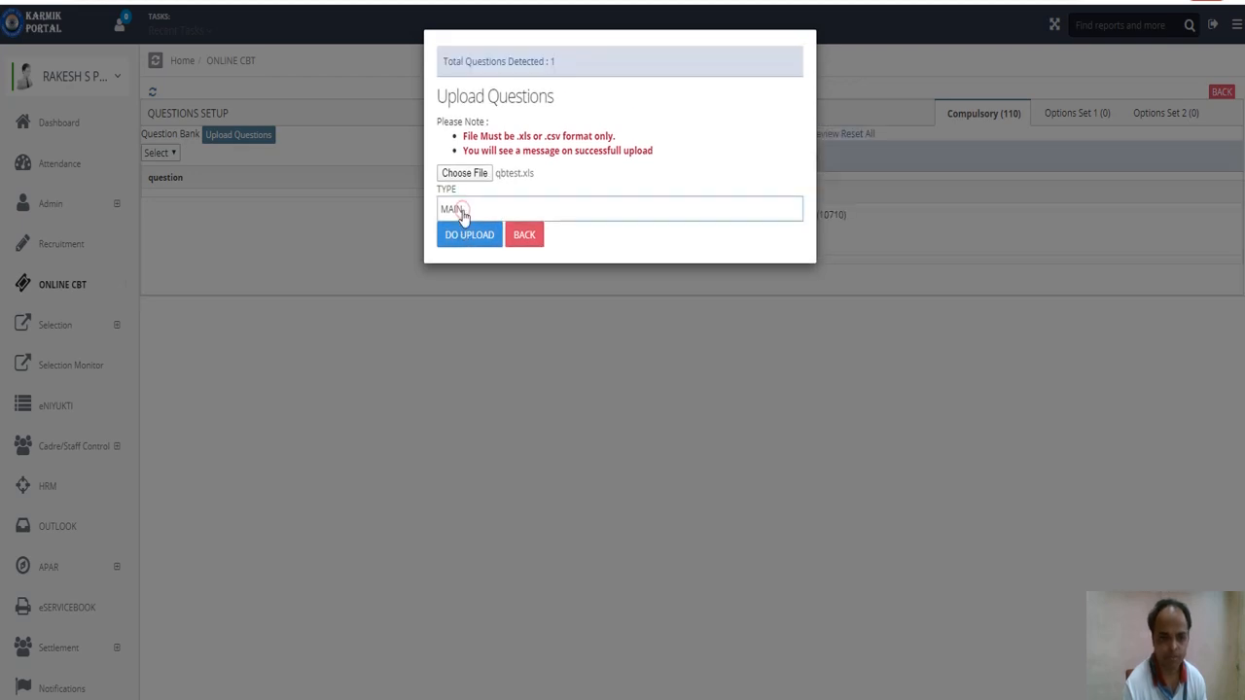
click(533, 233)
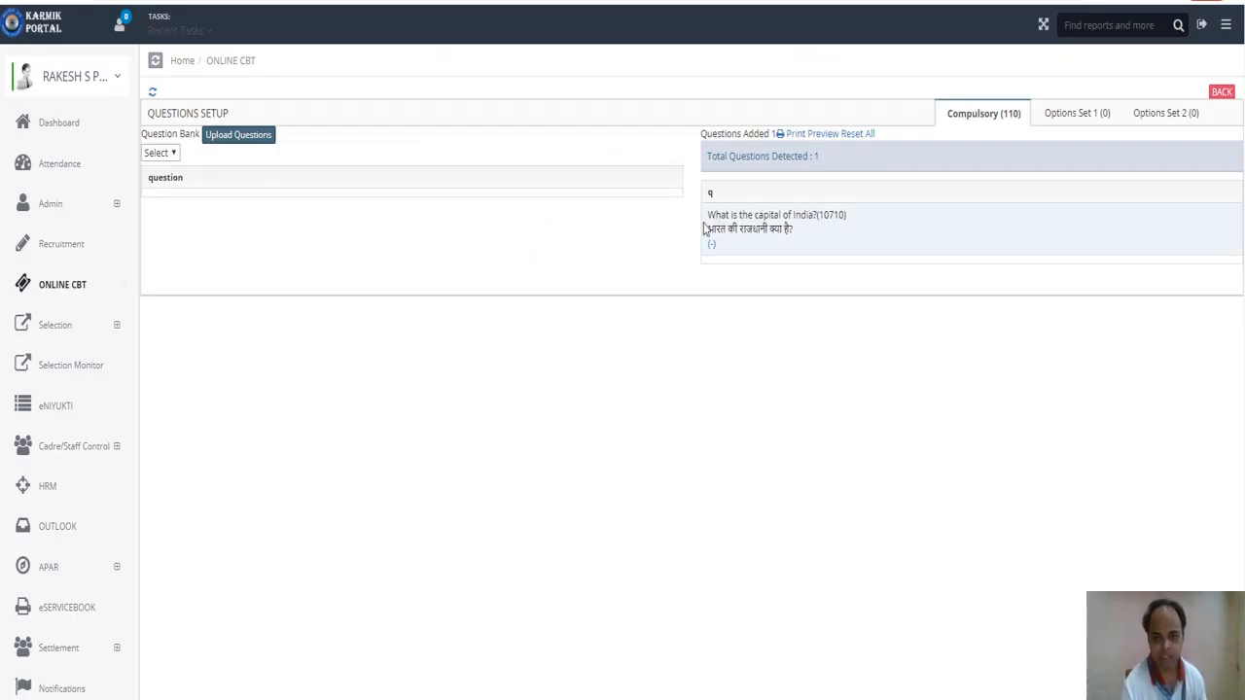
drag(707, 212, 814, 231)
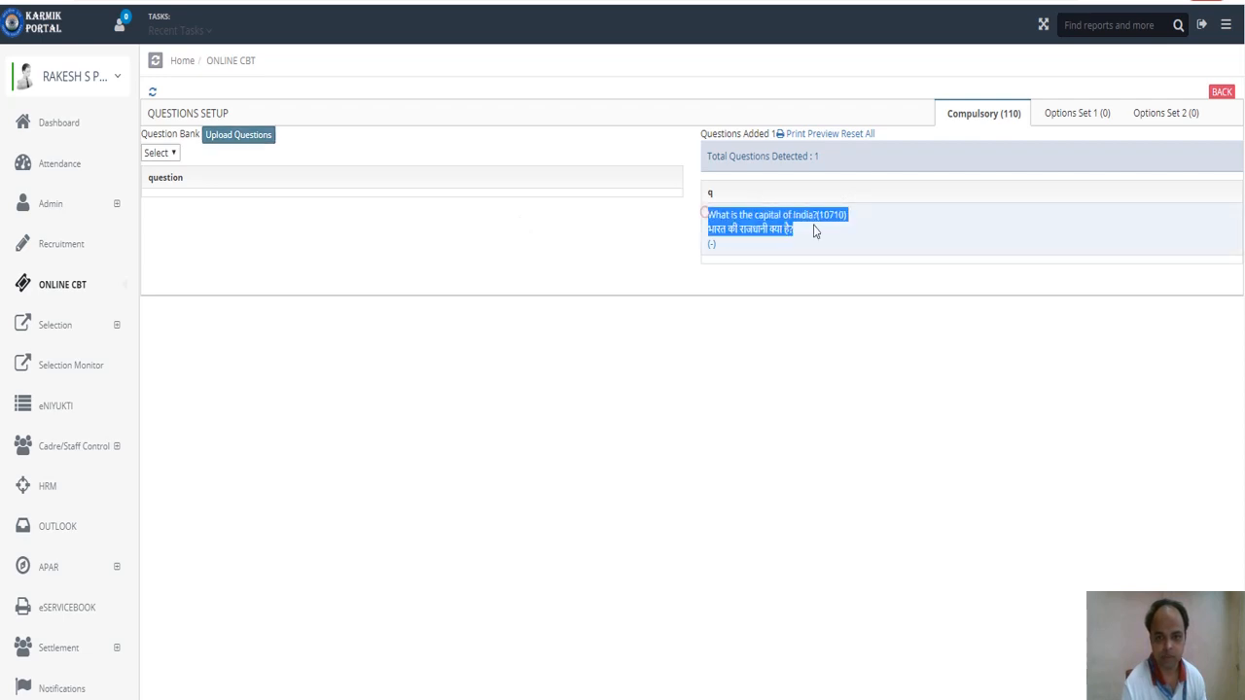
click(806, 128)
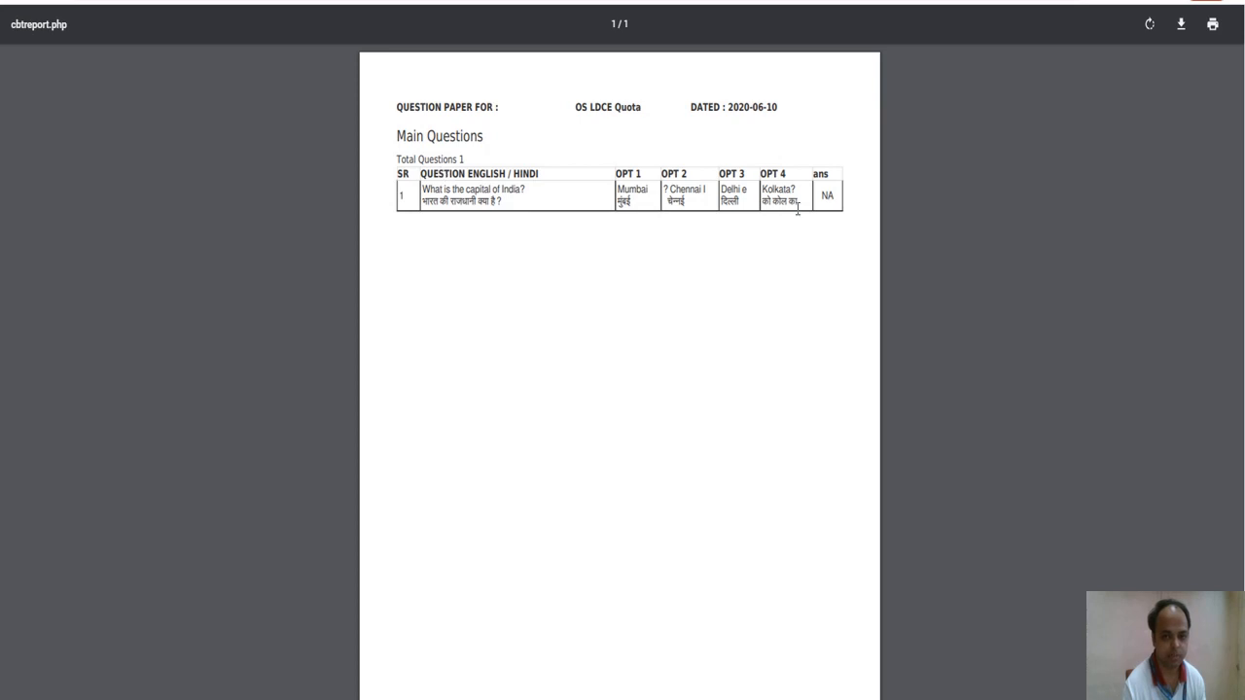
Highlight the OPT 4 answer 'Kolkata' in the preview, then go back to Questions Setup.
drag(802, 204, 760, 190)
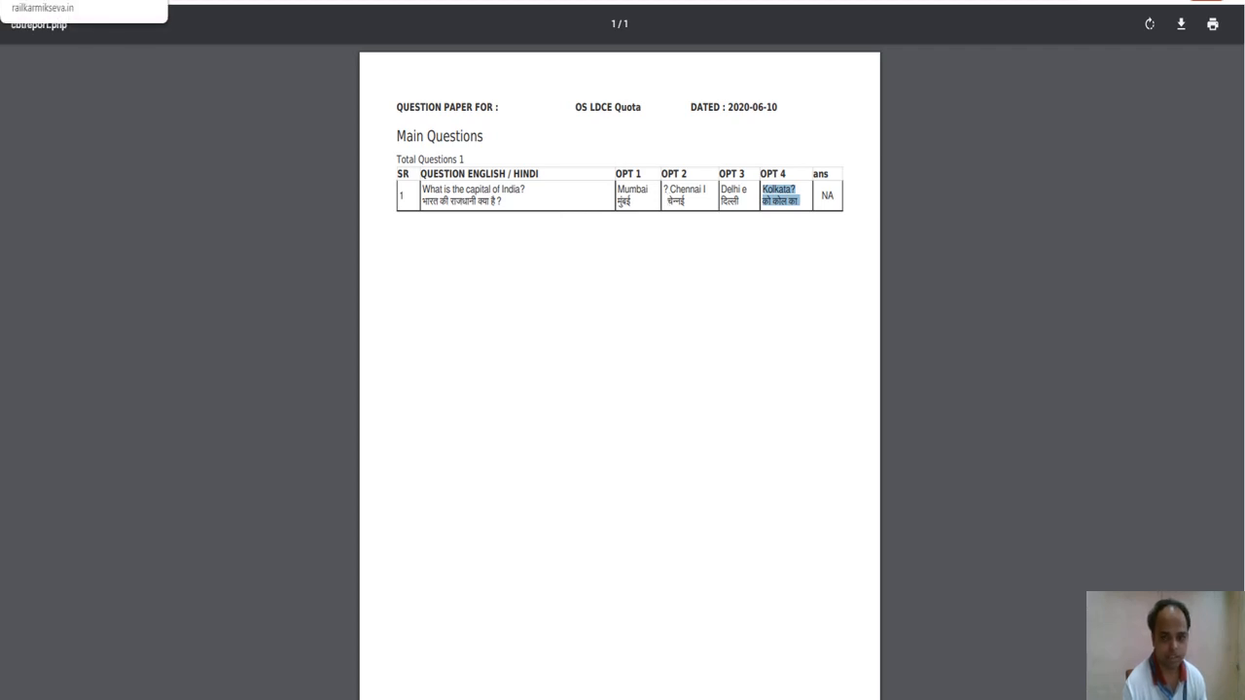
click(136, 2)
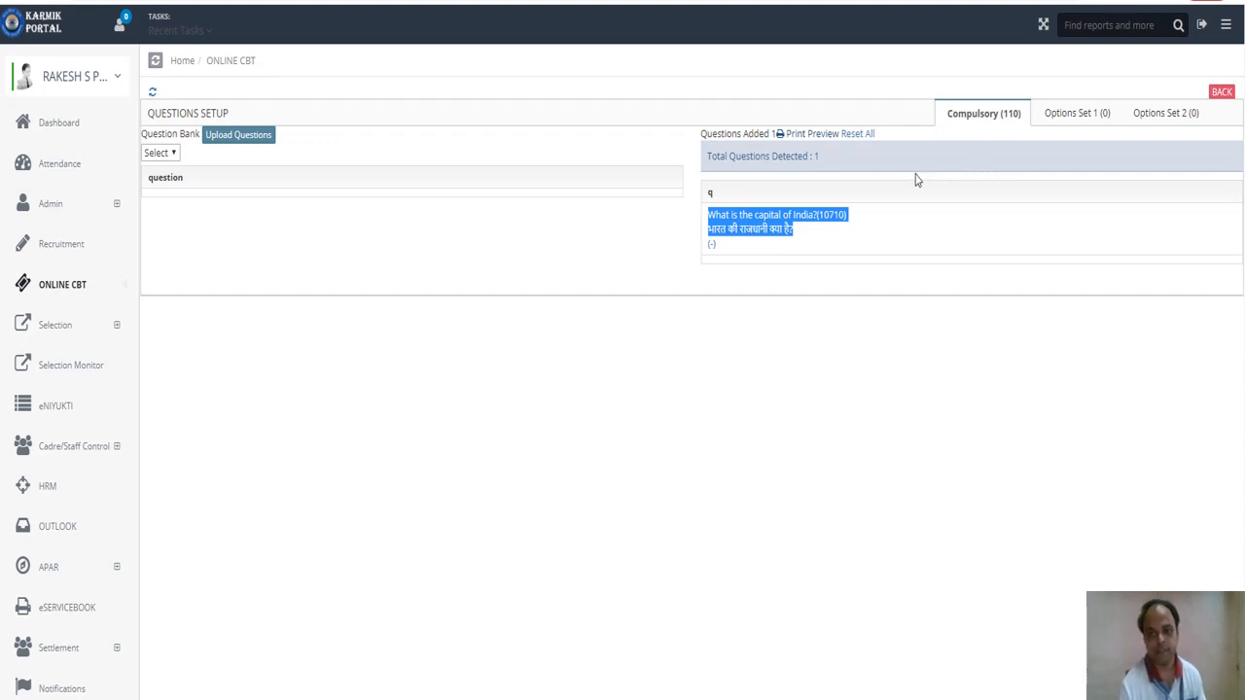
Reset all detected questions on the setup page and bring up the Excel workbook.
click(860, 137)
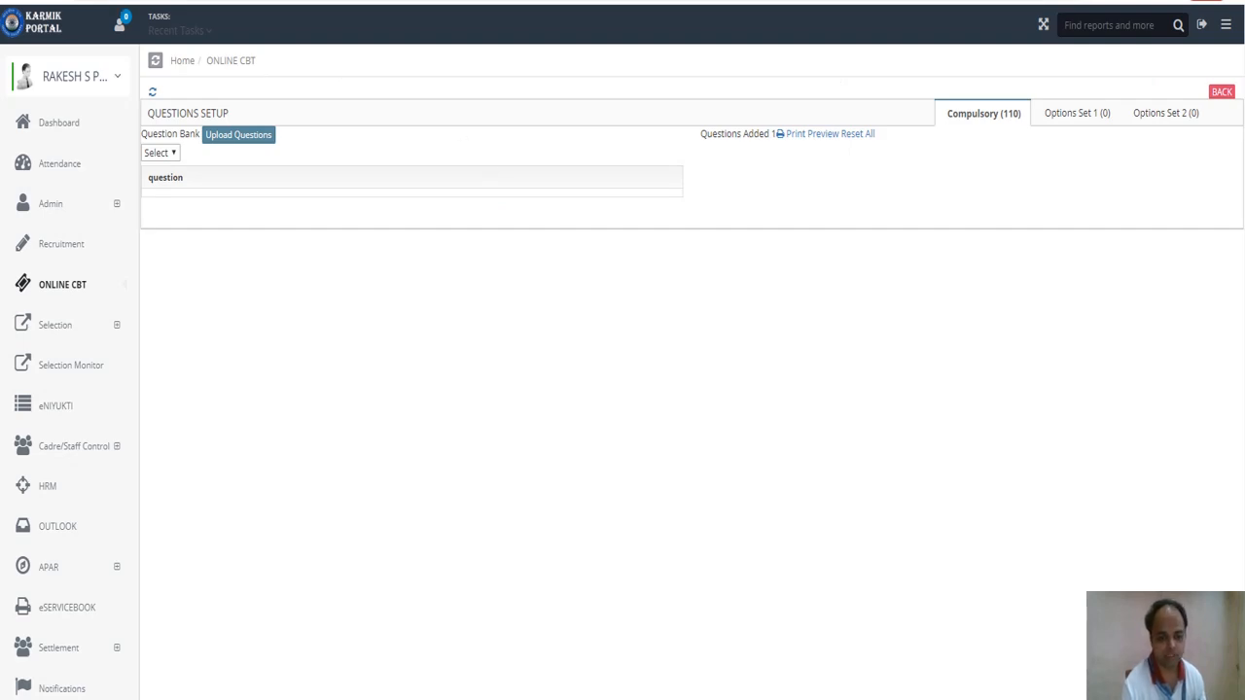
mouse_move(622, 699)
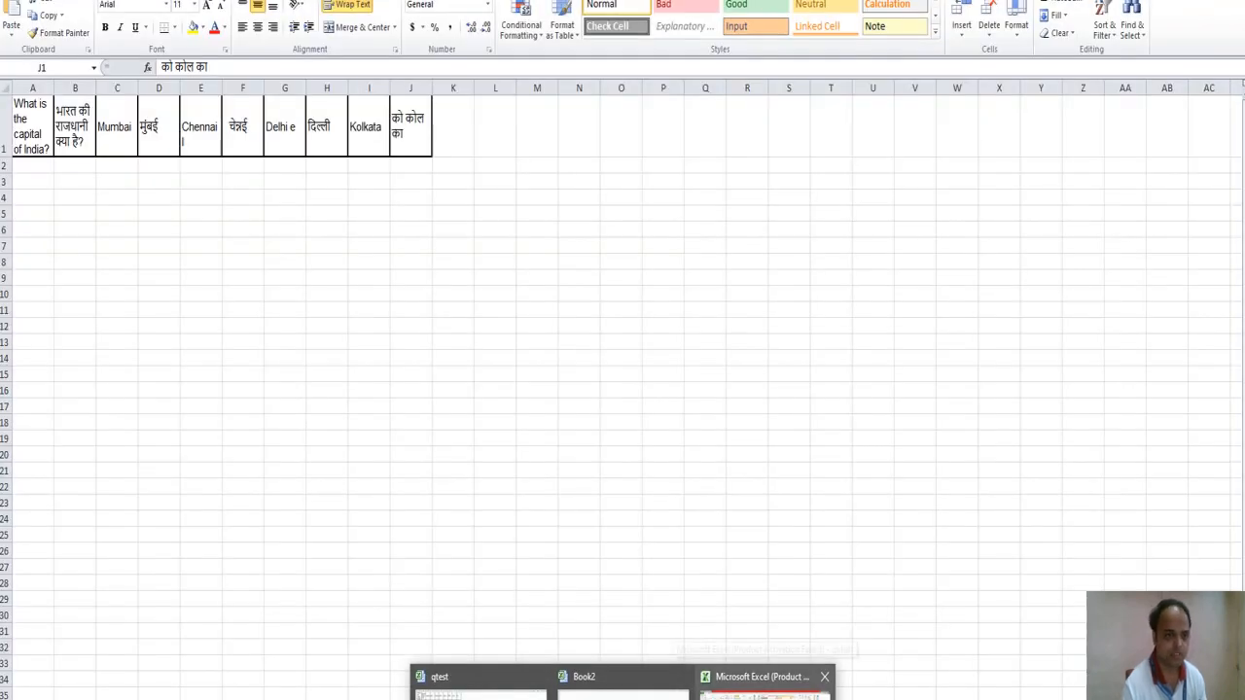
Leave Excel and return to the Karmik Portal Questions Setup tab.
click(764, 692)
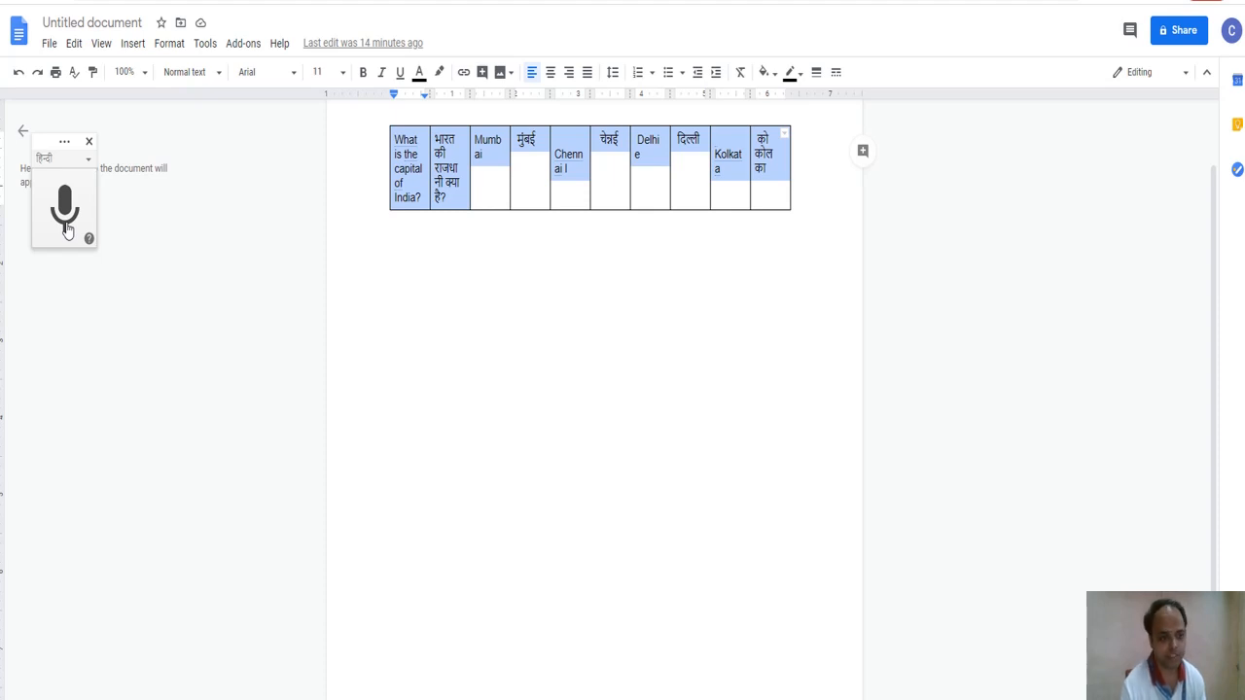
click(90, 1)
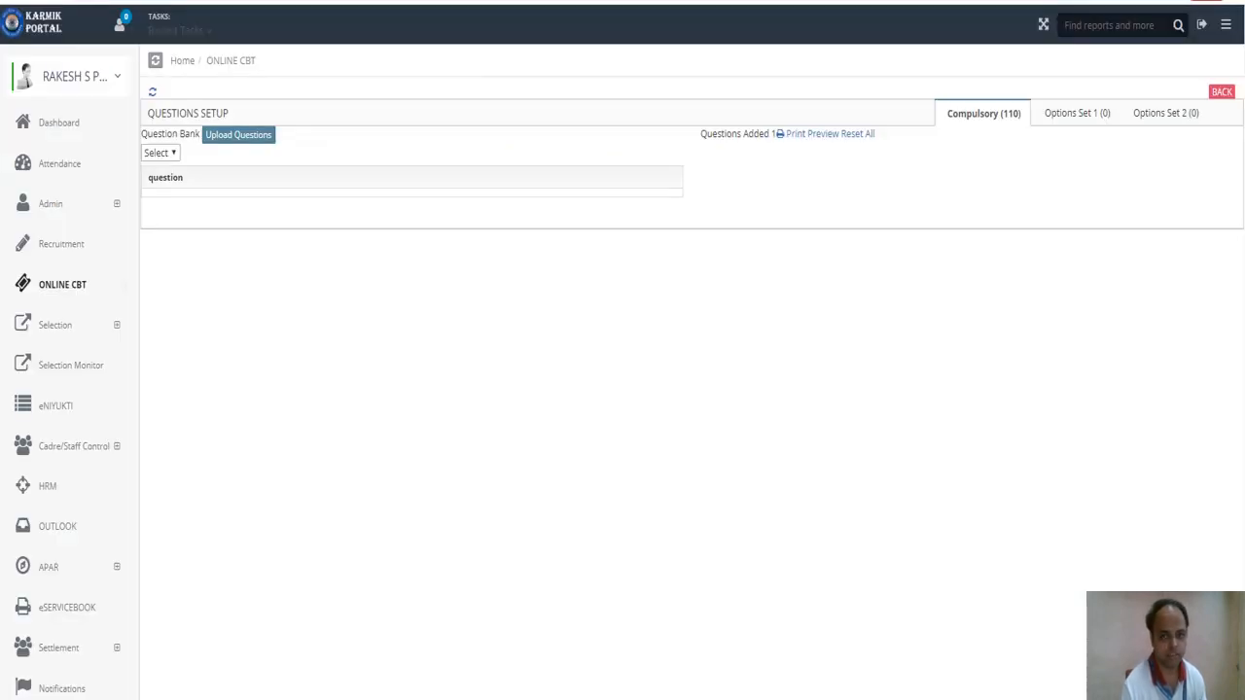